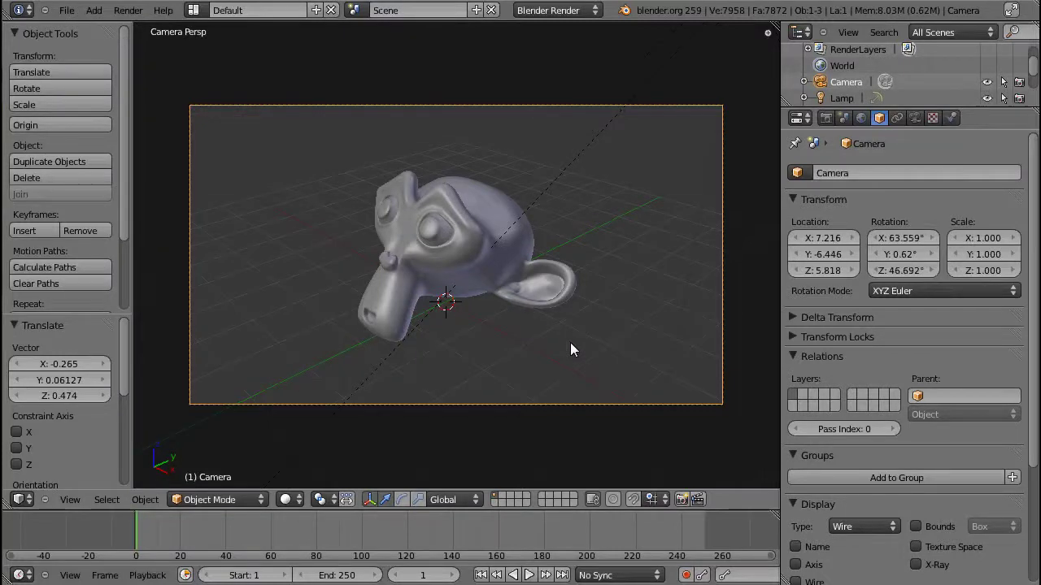
Step: Give the monkey head a new material with a Clouds-type texture named Clouds
{"action": "right_click", "coordinate": [489, 227]}
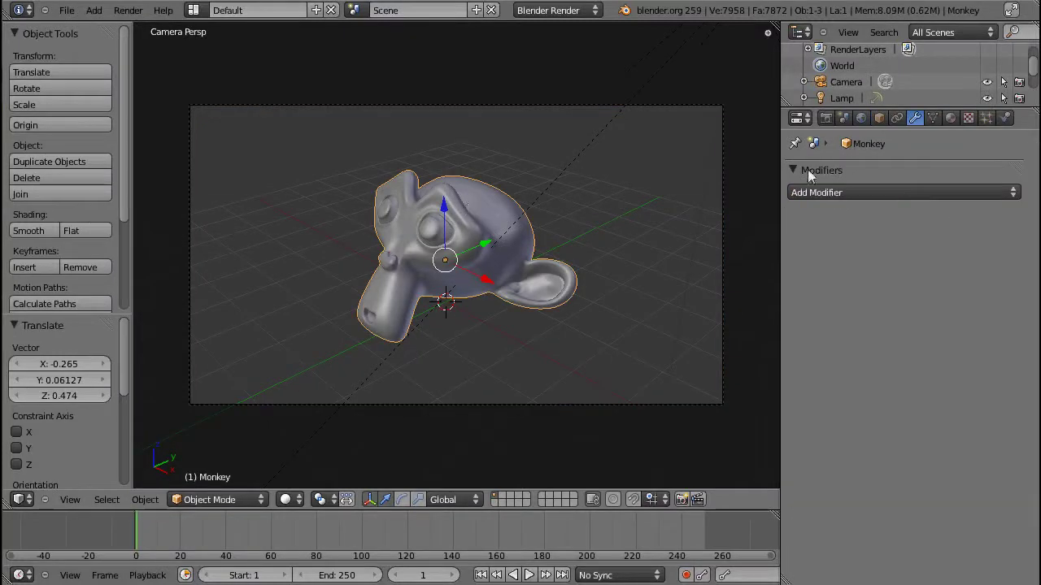
{"action": "left_click", "coordinate": [968, 118]}
{"action": "left_click", "coordinate": [918, 226]}
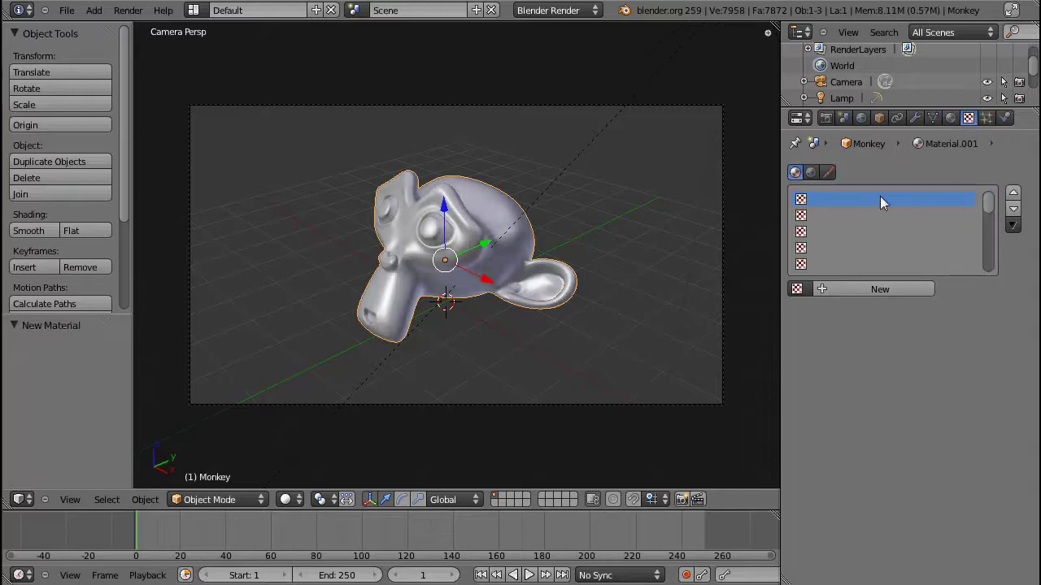
{"action": "left_click", "coordinate": [880, 289]}
{"action": "left_click", "coordinate": [879, 314]}
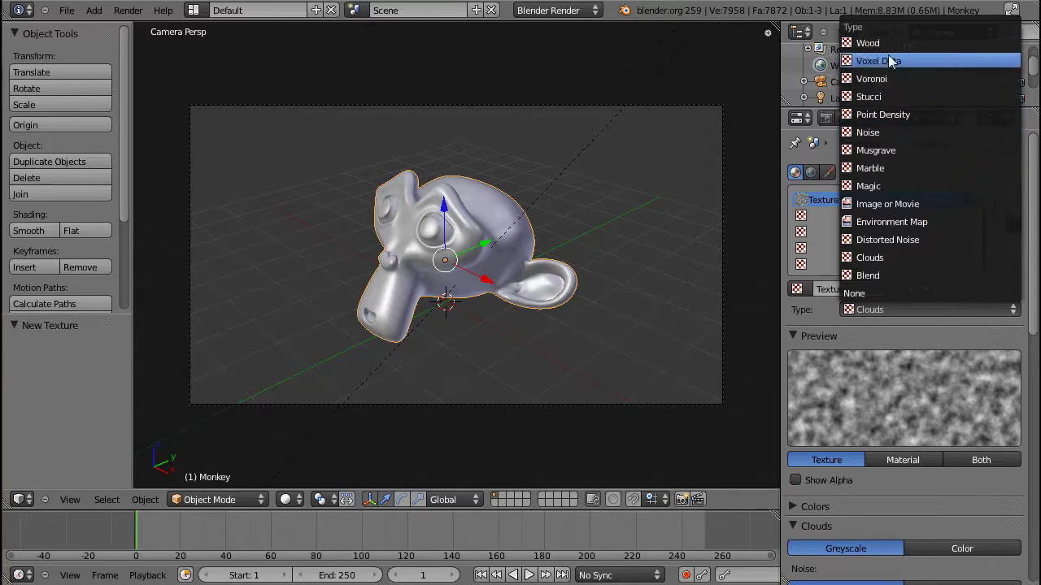
{"action": "left_click", "coordinate": [908, 258]}
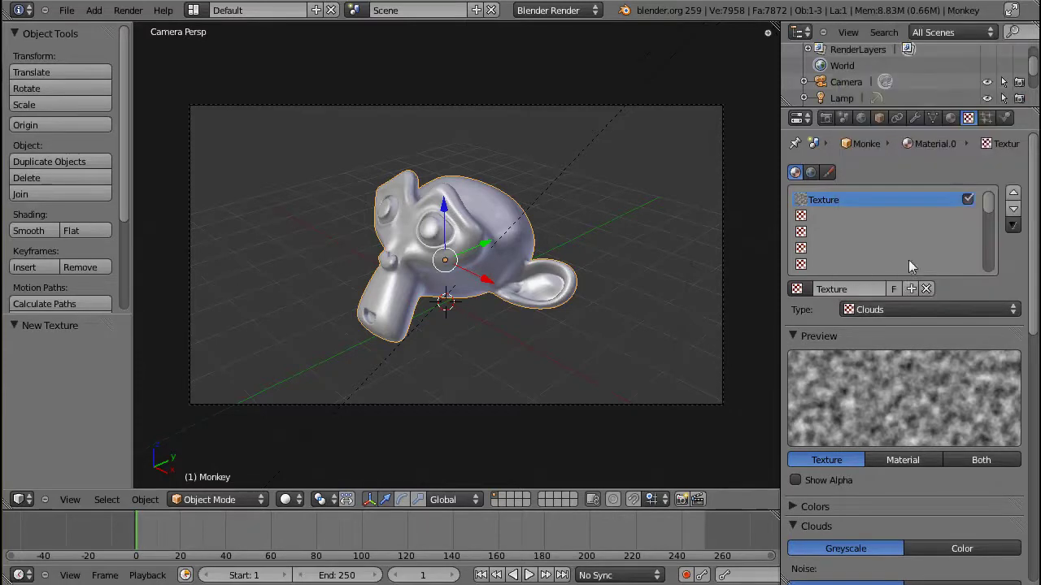
{"action": "type", "text": "Clouds"}
{"action": "key", "text": "Return"}
Step: Add a second texture of type Blend in the next texture slot and name it Blend
{"action": "left_click", "coordinate": [813, 216]}
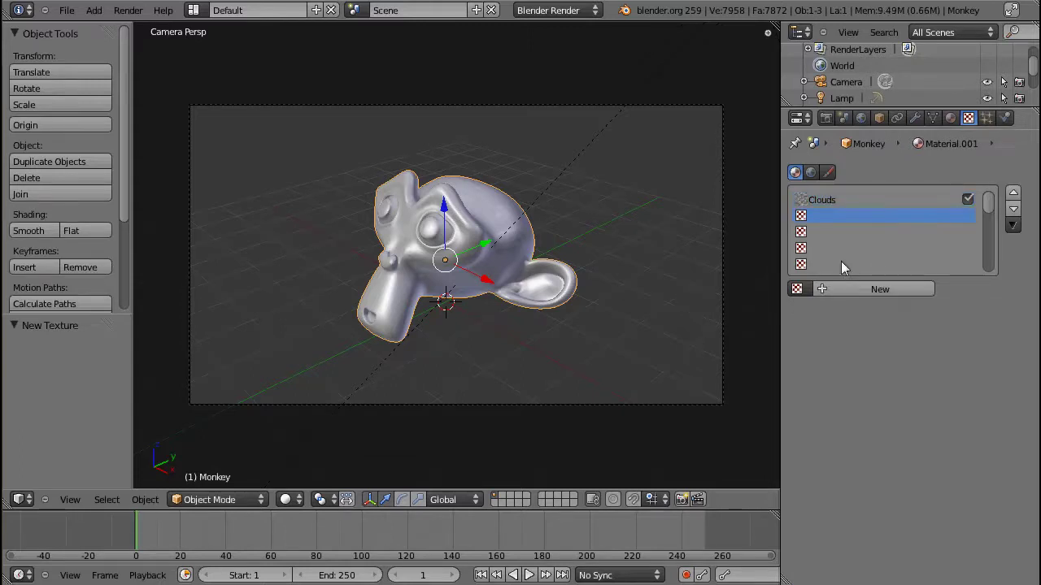
{"action": "left_click", "coordinate": [869, 292]}
{"action": "left_click", "coordinate": [895, 309]}
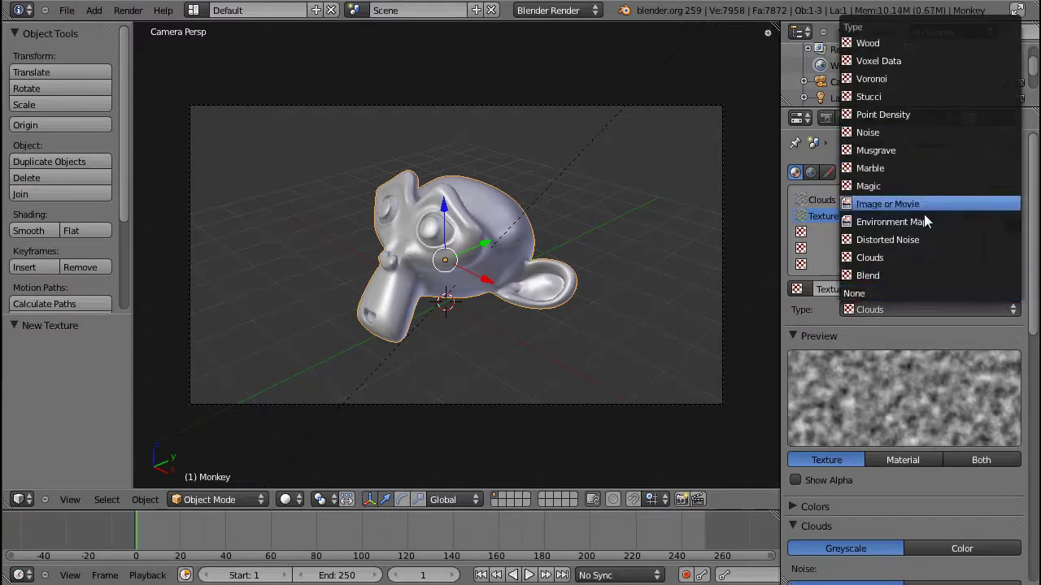
{"action": "left_click", "coordinate": [910, 275]}
{"action": "type", "text": "Blend"}
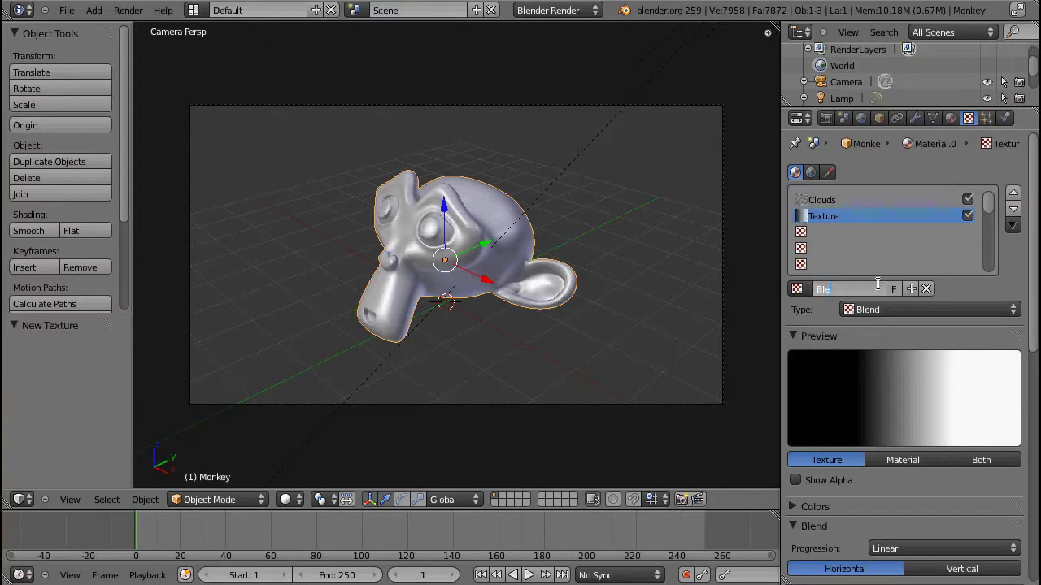
{"action": "key", "text": "Return"}
Step: Add a Displace modifier to the monkey head and assign the Clouds texture to it
{"action": "left_click", "coordinate": [915, 119]}
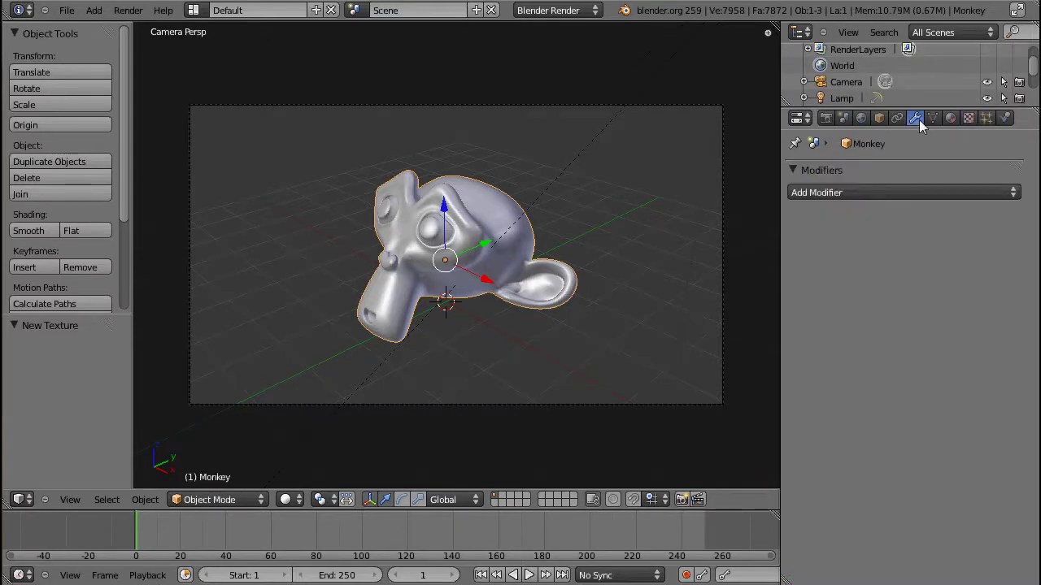
{"action": "left_click", "coordinate": [858, 192]}
{"action": "left_click", "coordinate": [809, 192]}
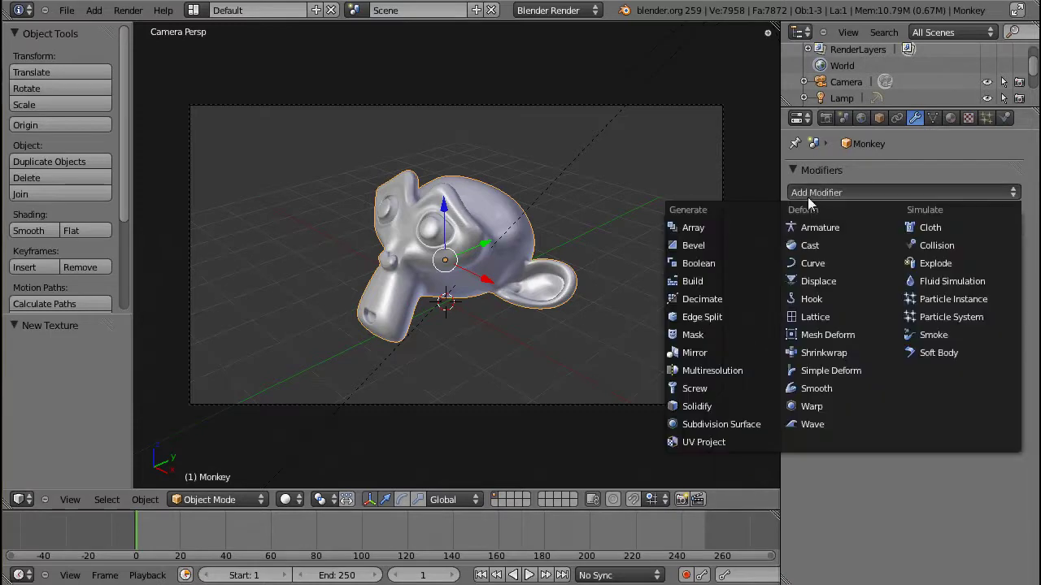
{"action": "left_click", "coordinate": [828, 282]}
{"action": "left_click", "coordinate": [802, 286]}
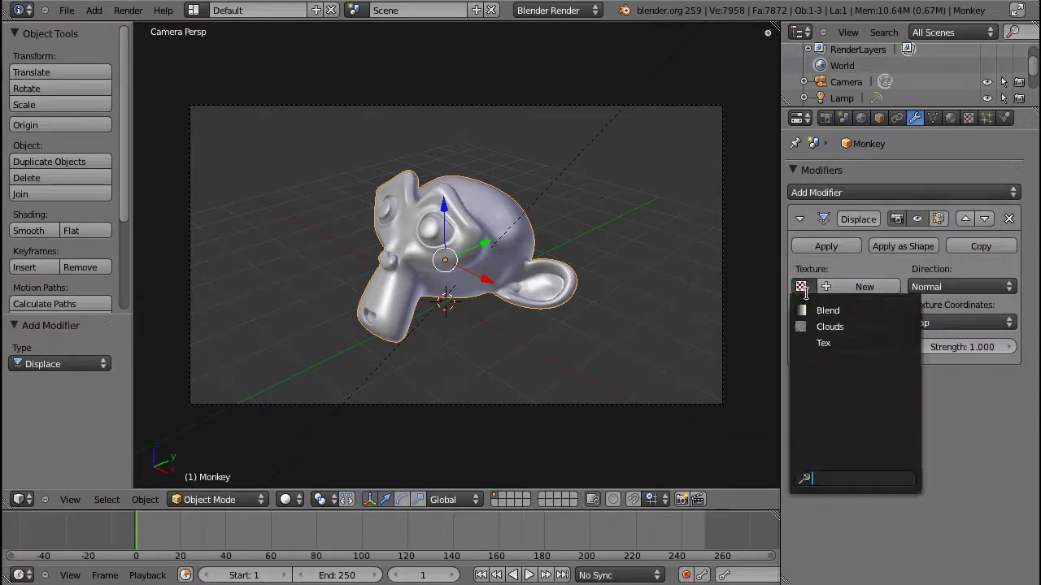
{"action": "left_click", "coordinate": [857, 327]}
{"action": "scroll", "coordinate": [539, 354], "scroll_direction": "up", "scroll_amount": 5}
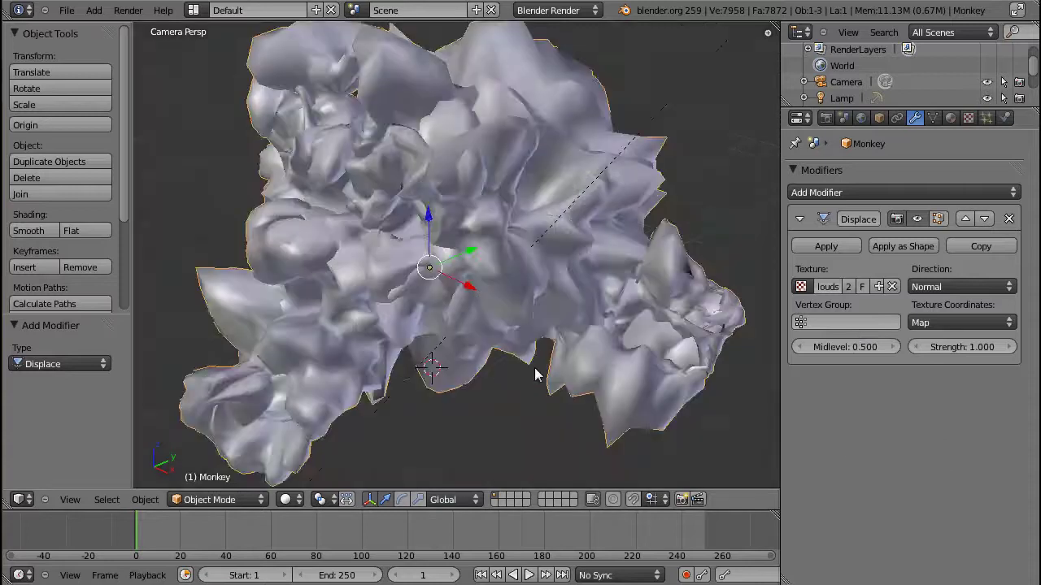
{"action": "scroll", "coordinate": [534, 370], "scroll_direction": "down", "scroll_amount": 4}
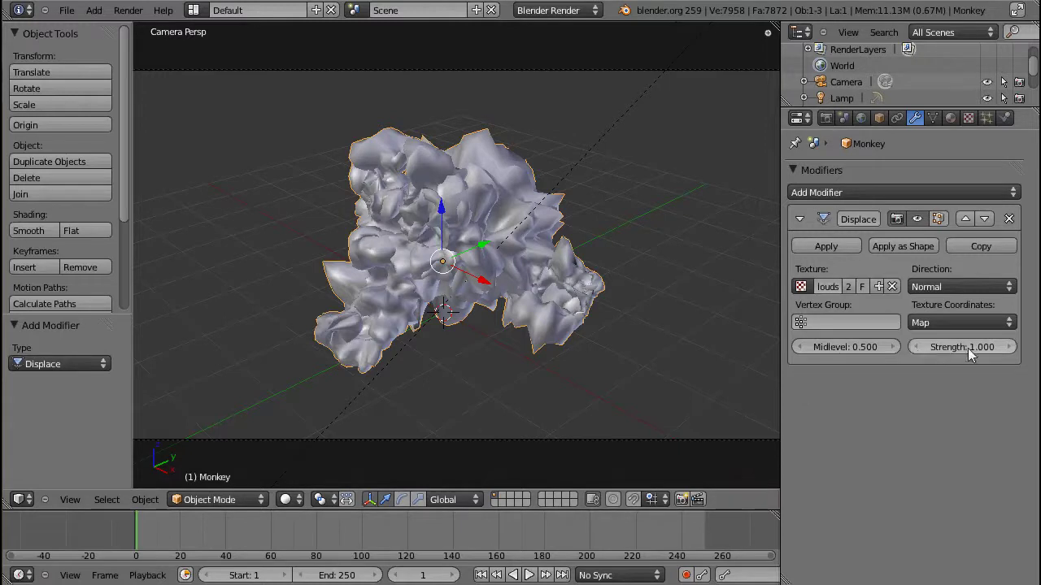
Step: Reduce the strength of the monkey's Displace modifier to 0.144
{"action": "left_click_drag", "start_coordinate": [968, 348], "coordinate": [927, 354]}
{"action": "scroll", "coordinate": [569, 324], "scroll_direction": "up", "scroll_amount": 3}
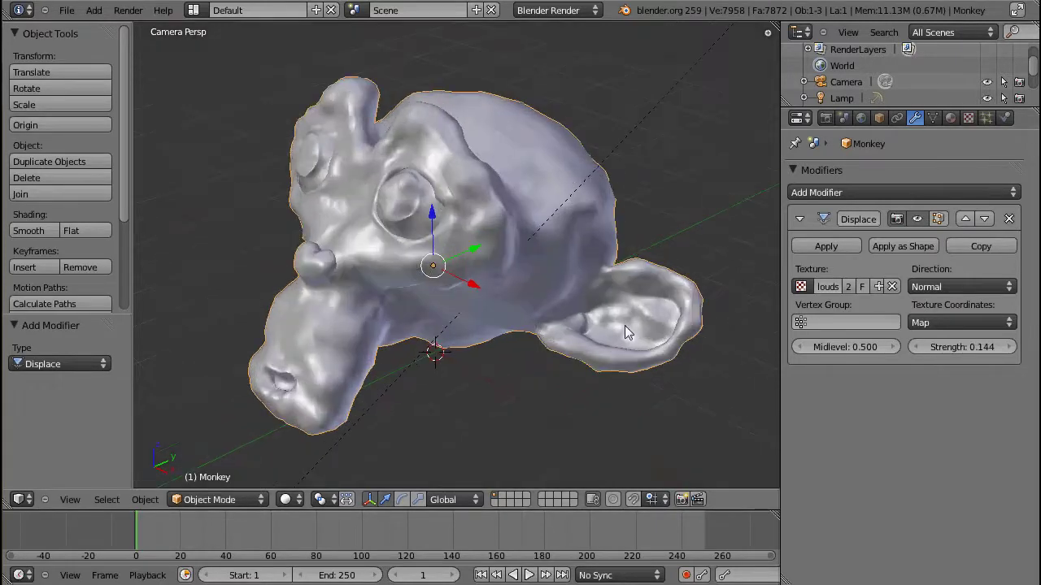
{"action": "scroll", "coordinate": [630, 329], "scroll_direction": "down", "scroll_amount": 3}
{"action": "left_click", "coordinate": [854, 323]}
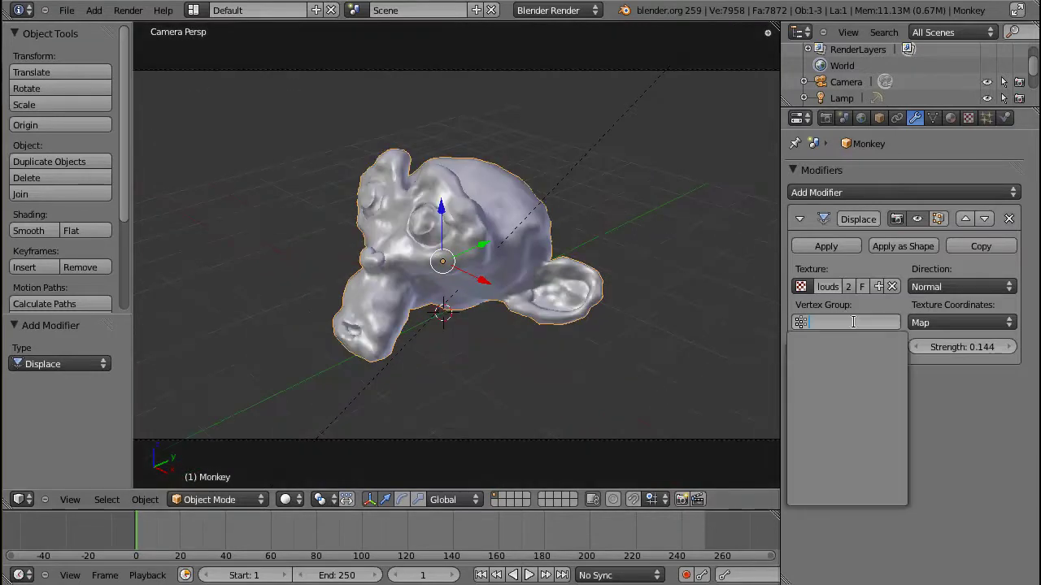
{"action": "left_click", "coordinate": [951, 418]}
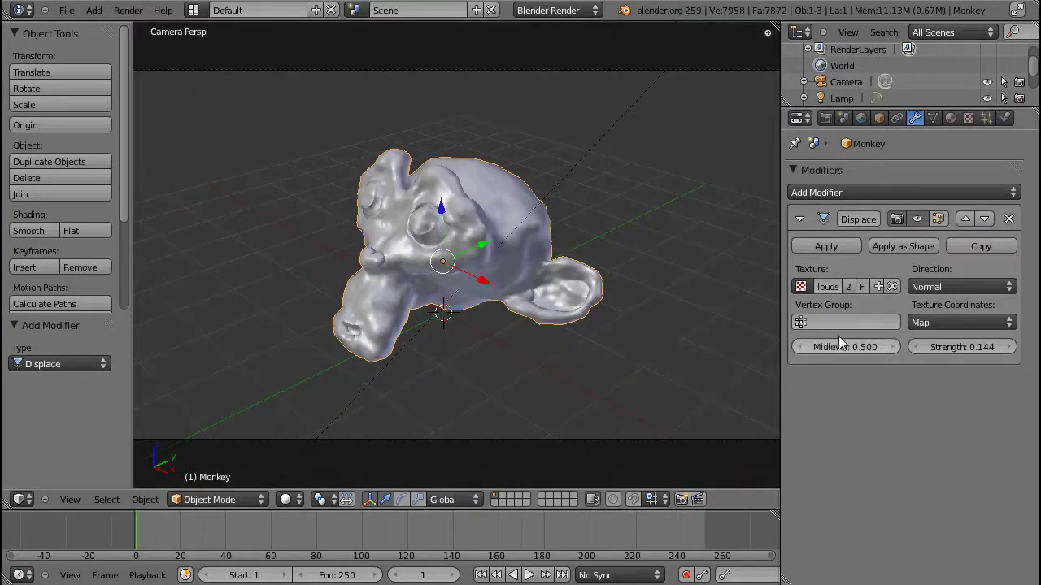
{"action": "scroll", "coordinate": [370, 302], "scroll_direction": "down", "scroll_amount": 5}
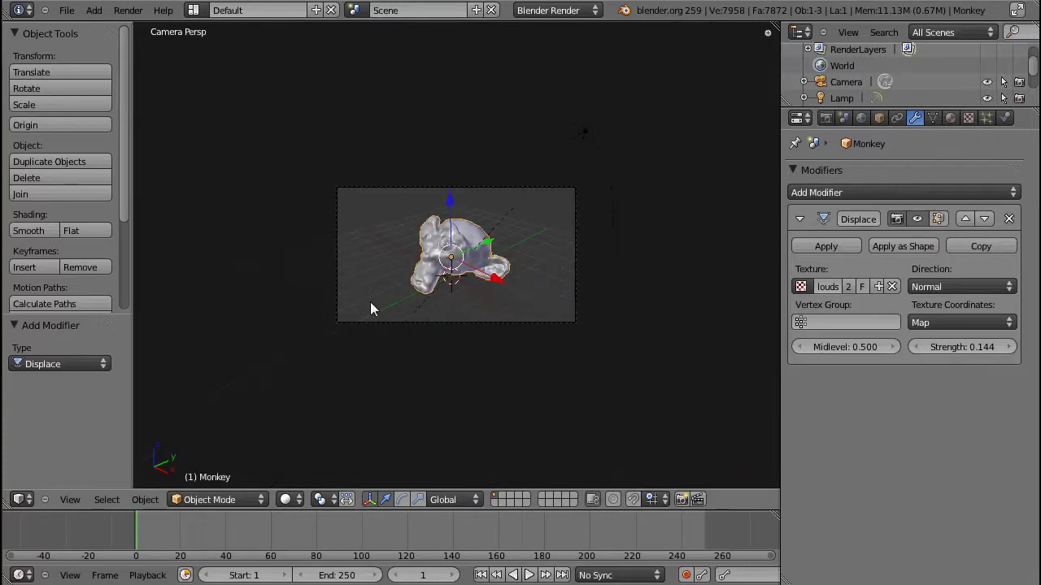
{"action": "scroll", "coordinate": [370, 301], "scroll_direction": "up", "scroll_amount": 3}
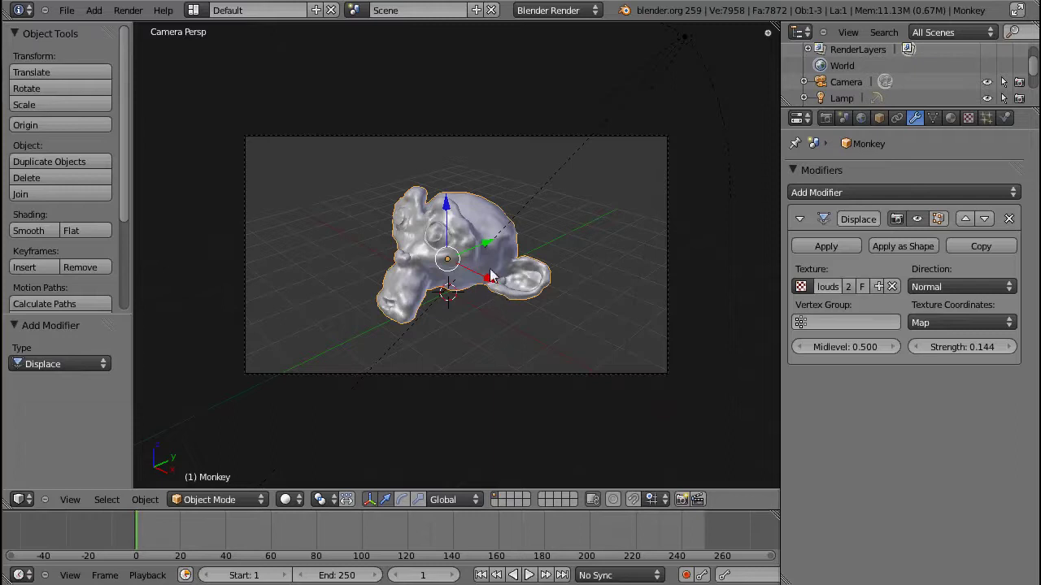
Step: Move the monkey head to another layer to clear the current one
{"action": "key", "text": "h"}
{"action": "key", "text": "alt+h"}
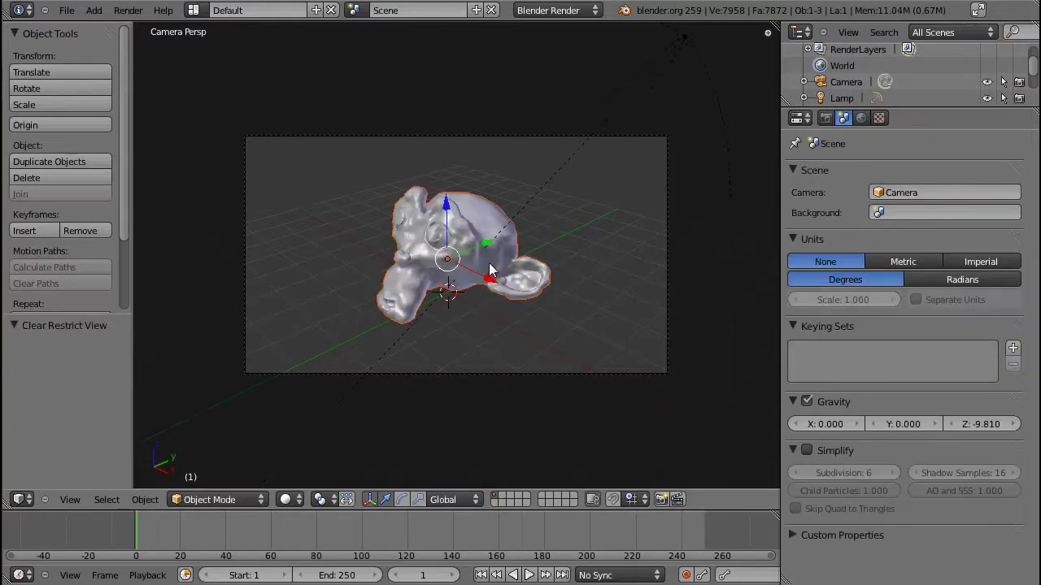
{"action": "key", "text": "m"}
{"action": "left_click", "coordinate": [626, 290]}
Step: Add a mesh plane at the 3D cursor and scale it up to extend beyond the camera frame
{"action": "key", "text": "shift+a"}
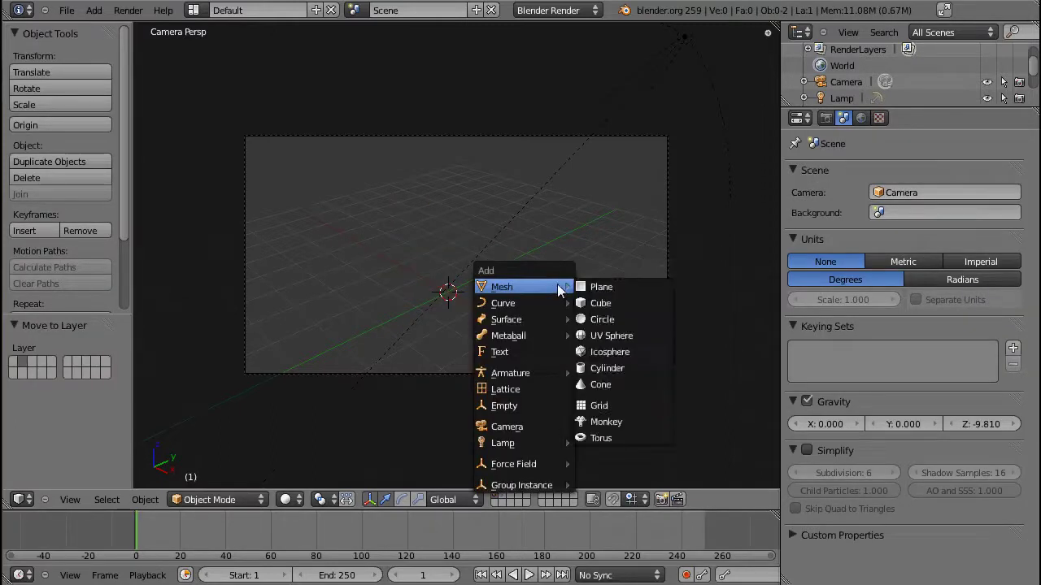
{"action": "left_click", "coordinate": [590, 286]}
{"action": "key", "text": "s"}
{"action": "left_click", "coordinate": [496, 317]}
Step: Subdivide the whole plane five times in Edit Mode and return to Object Mode
{"action": "key", "text": "Tab"}
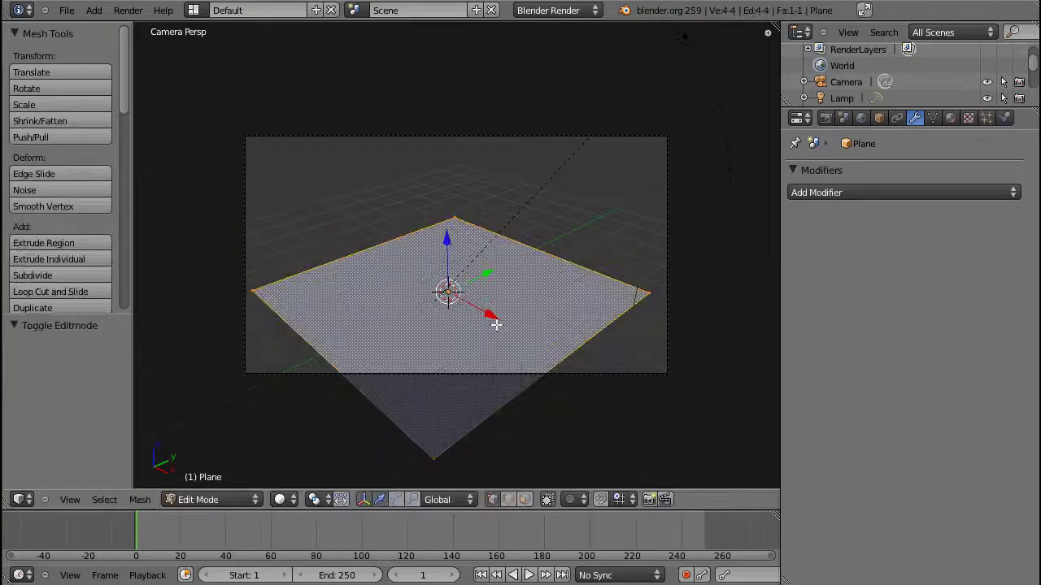
{"action": "key", "text": "w"}
{"action": "mouse_move", "coordinate": [496, 325]}
{"action": "left_click", "coordinate": [491, 346]}
{"action": "key", "text": "w"}
{"action": "left_click", "coordinate": [490, 340]}
{"action": "key", "text": "w"}
{"action": "left_click", "coordinate": [490, 340]}
{"action": "key", "text": "w"}
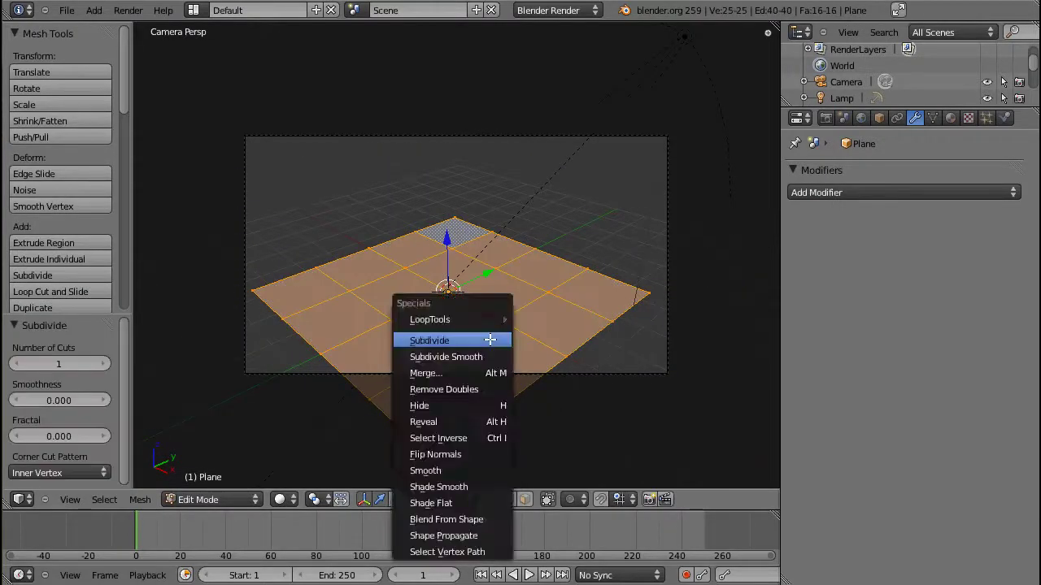
{"action": "left_click", "coordinate": [490, 340]}
{"action": "key", "text": "w"}
{"action": "left_click", "coordinate": [490, 340]}
{"action": "key", "text": "Tab"}
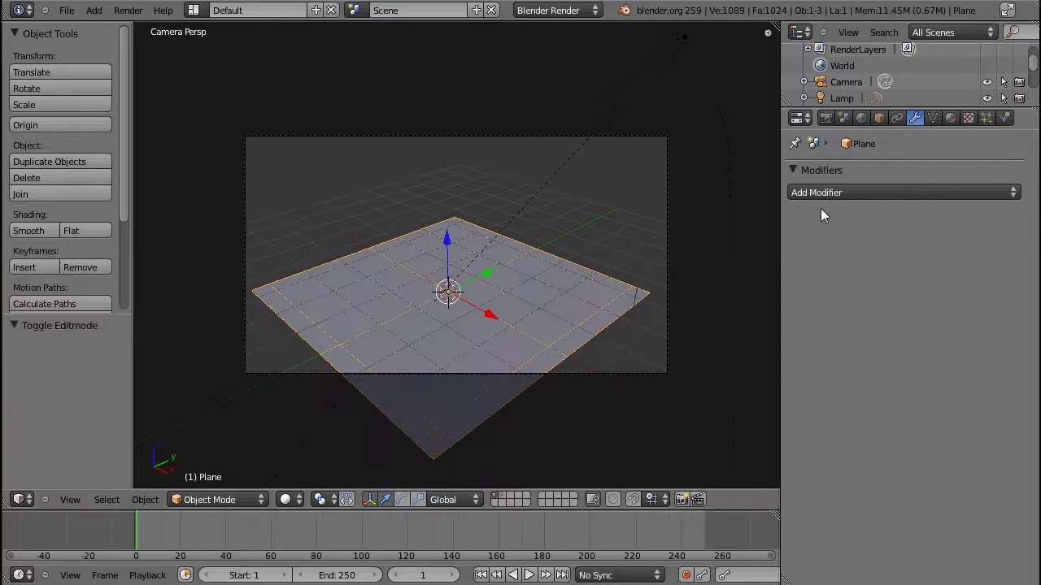
Step: Add a Displace modifier to the plane with the Clouds texture and a strength of 0.113
{"action": "left_click", "coordinate": [824, 192]}
{"action": "left_click", "coordinate": [818, 280]}
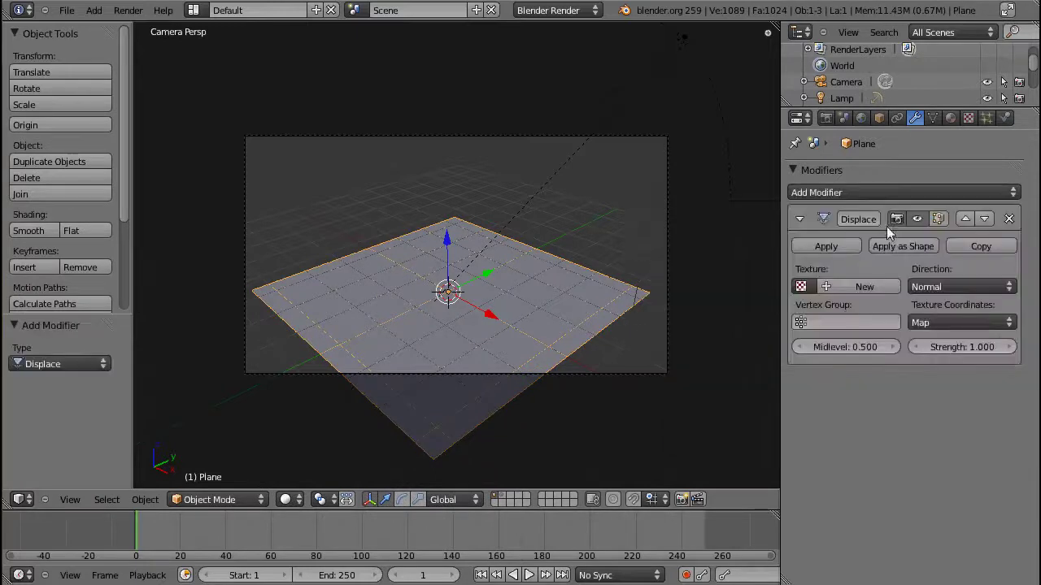
{"action": "left_click", "coordinate": [801, 286]}
{"action": "left_click", "coordinate": [830, 326]}
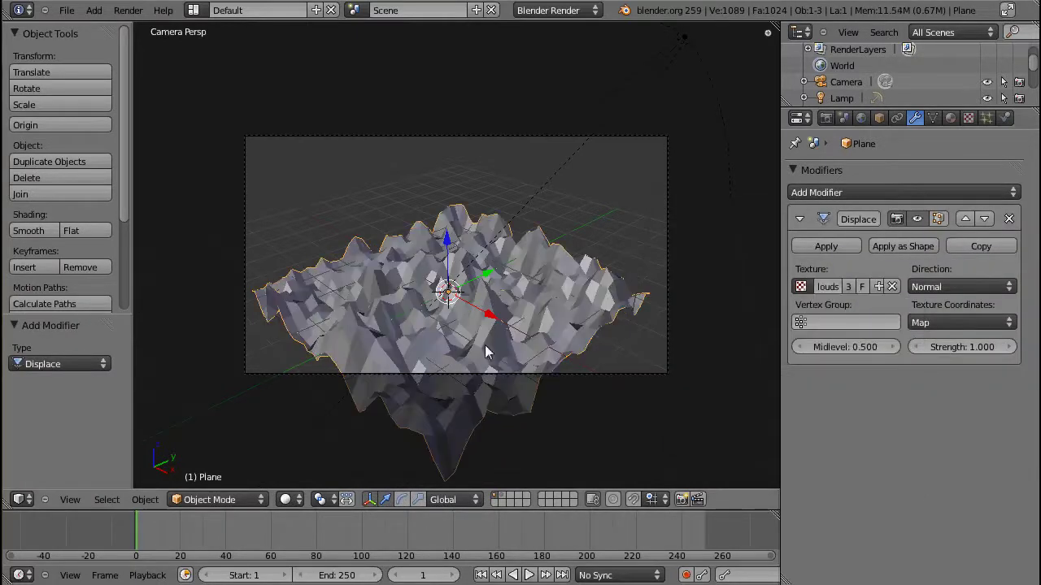
{"action": "mouse_move", "coordinate": [912, 353]}
{"action": "left_mouse_down"}
{"action": "mouse_move", "coordinate": [935, 351]}
{"action": "mouse_move", "coordinate": [903, 357]}
{"action": "left_mouse_up"}
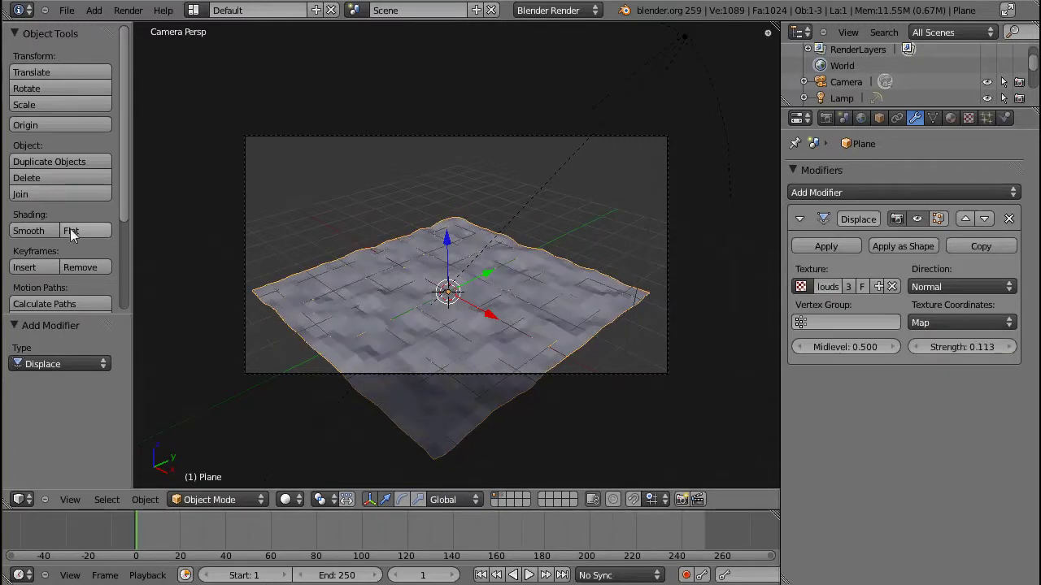
Step: Apply smooth shading to the plane and scale it up by about 1.168
{"action": "left_click", "coordinate": [36, 231]}
{"action": "key", "text": "s"}
{"action": "left_click", "coordinate": [733, 405]}
Step: Add an enlarged empty and move it about -5.646 units along the X axis, off to the plane's side
{"action": "key", "text": "shift+a"}
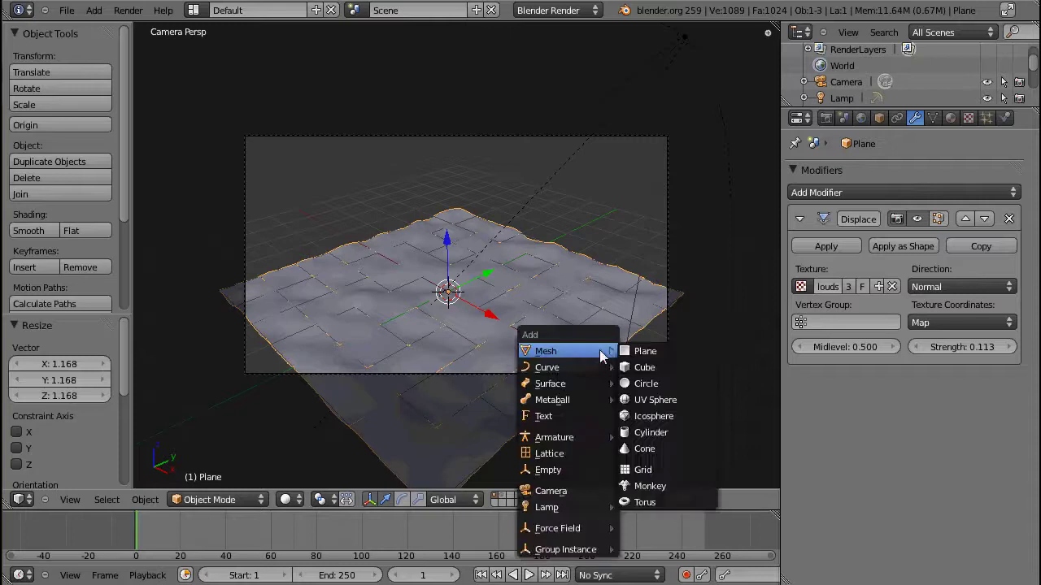
{"action": "left_click", "coordinate": [561, 469]}
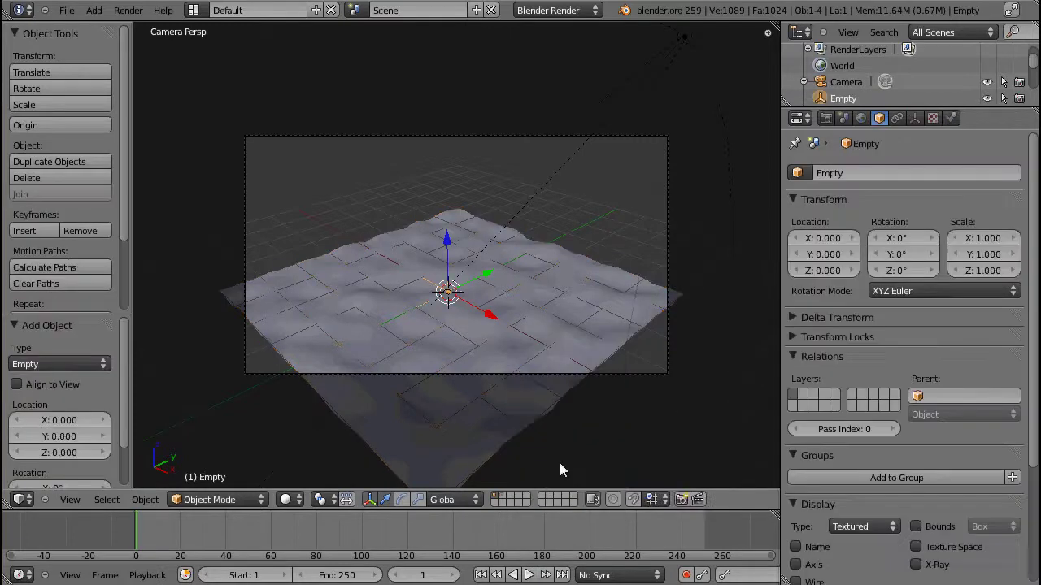
{"action": "key", "text": "s"}
{"action": "left_click", "coordinate": [497, 364]}
{"action": "left_click_drag", "start_coordinate": [488, 314], "coordinate": [370, 244]}
Step: Set the texture coordinates of the plane's Displace modifier to Global
{"action": "right_click", "coordinate": [490, 359]}
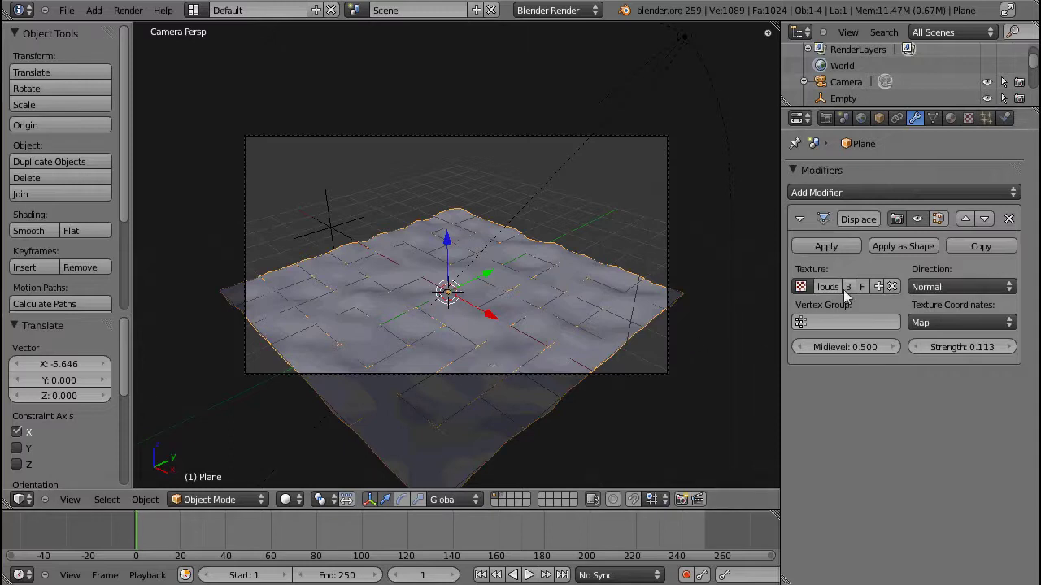
{"action": "left_click", "coordinate": [961, 324]}
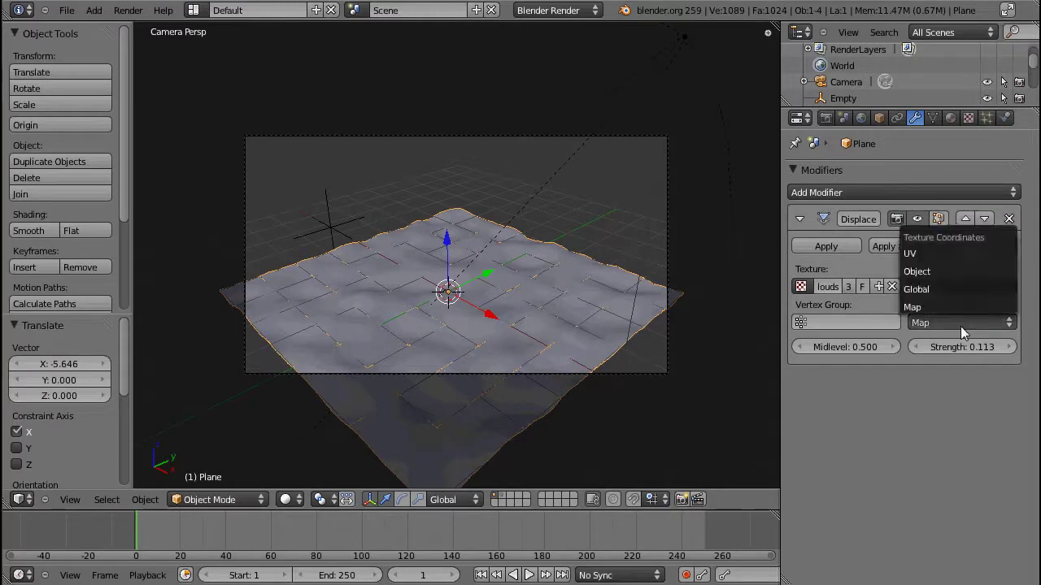
{"action": "left_click", "coordinate": [960, 307]}
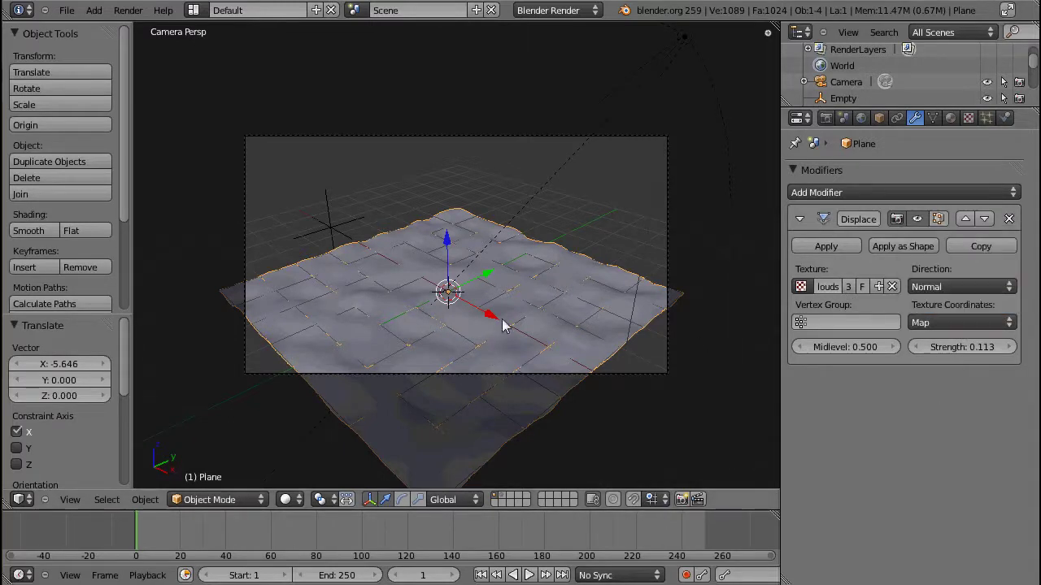
{"action": "left_click", "coordinate": [967, 323]}
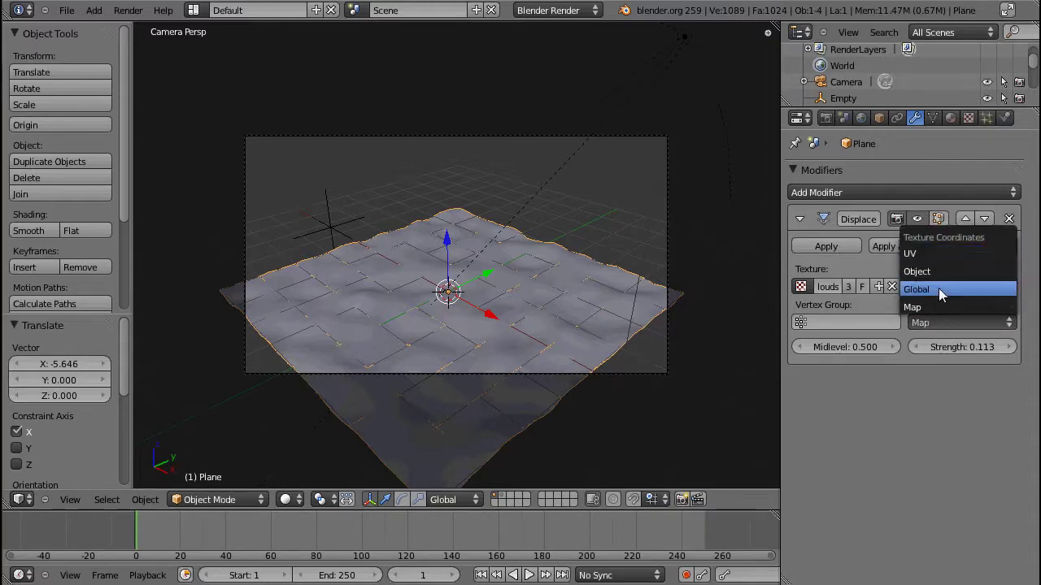
{"action": "left_click", "coordinate": [940, 291]}
{"action": "scroll", "coordinate": [504, 352], "scroll_direction": "up", "scroll_amount": 1}
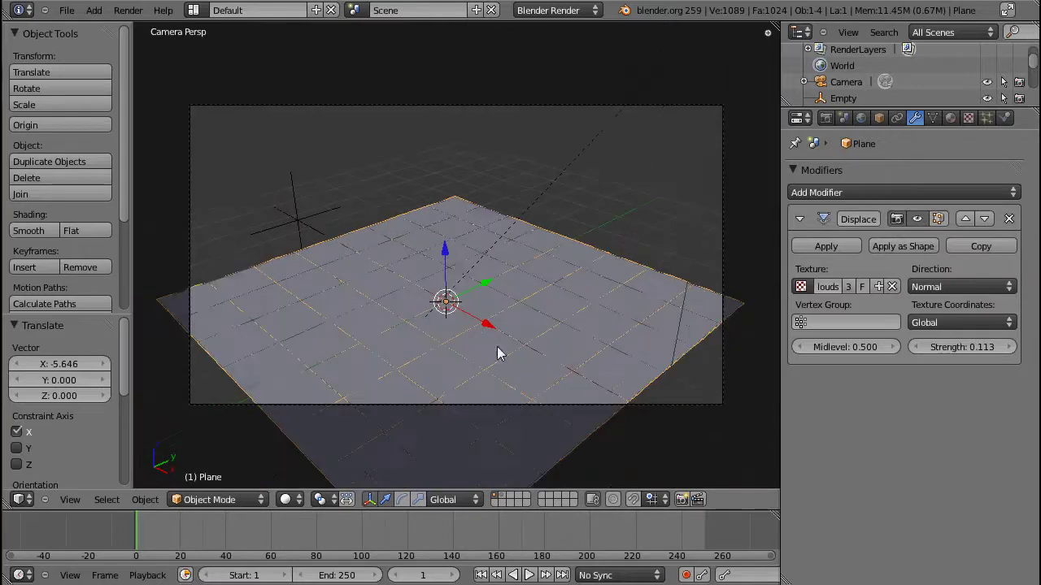
Step: Raise the plane about 0.073 units along the Z axis to shift its global displacement
{"action": "left_click_drag", "start_coordinate": [453, 266], "coordinate": [453, 260]}
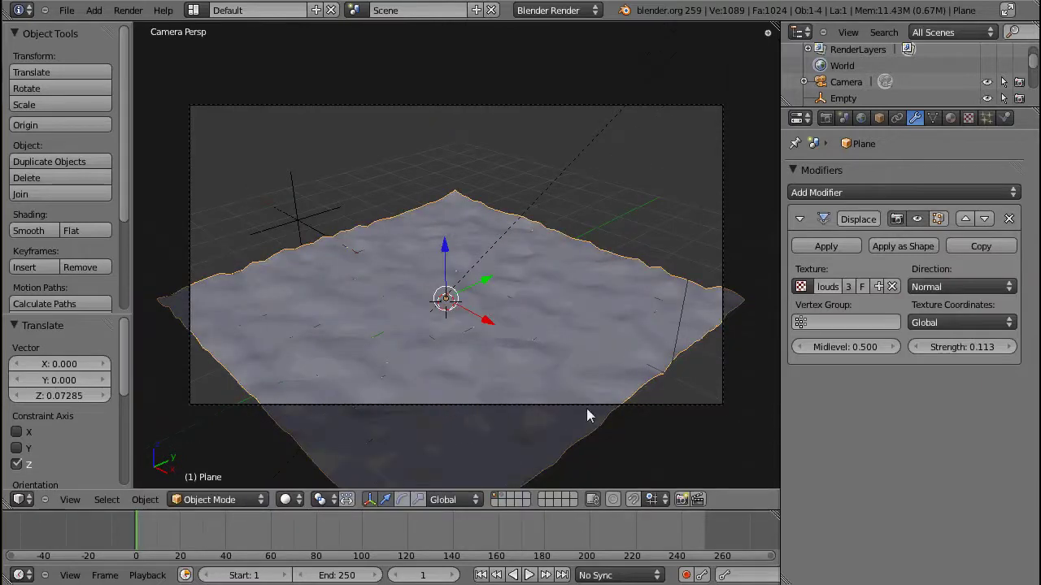
{"action": "scroll", "coordinate": [476, 391], "scroll_direction": "down", "scroll_amount": 3}
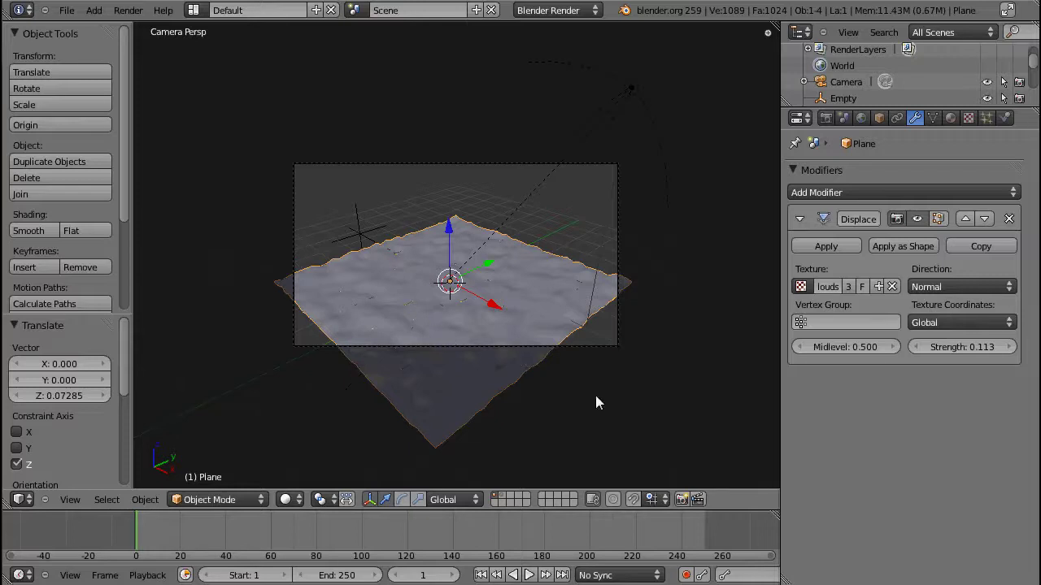
{"action": "scroll", "coordinate": [496, 329], "scroll_direction": "up", "scroll_amount": 2}
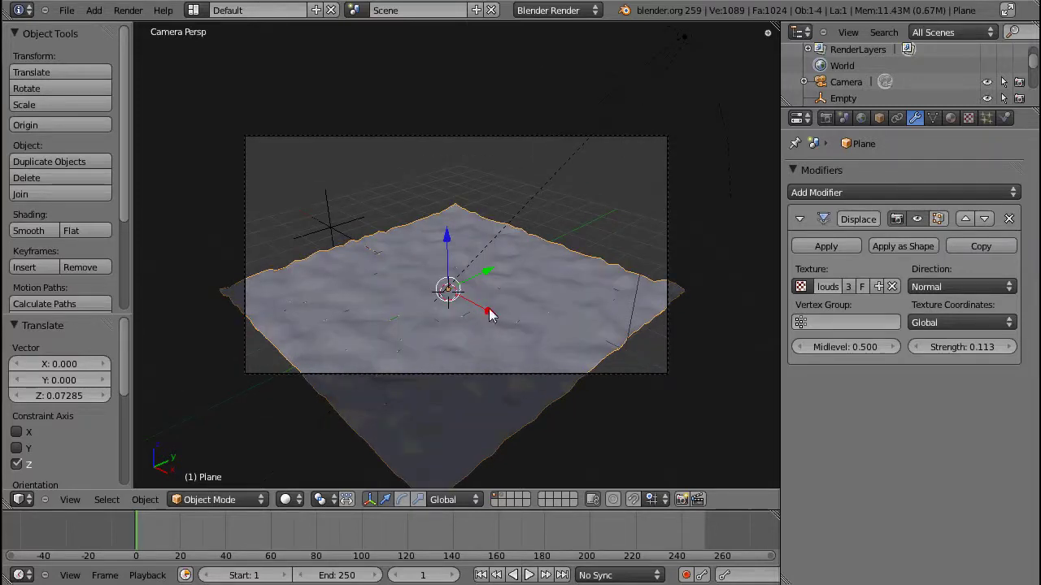
Step: Move the plane about -0.332 units along the X axis to shift its global displacement
{"action": "left_click_drag", "start_coordinate": [488, 311], "coordinate": [469, 322]}
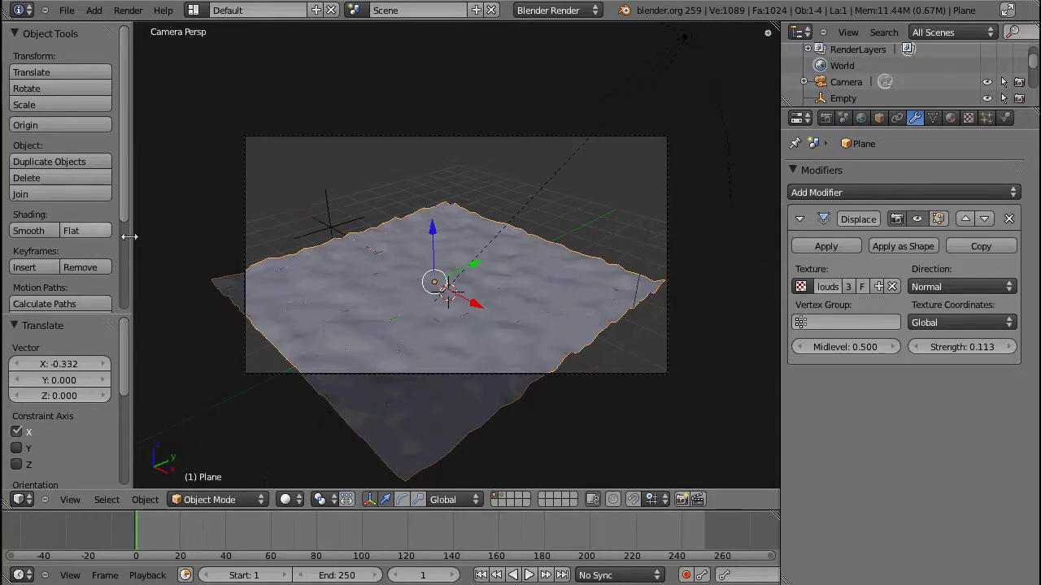
{"action": "key", "text": "Tab"}
{"action": "key", "text": "Tab"}
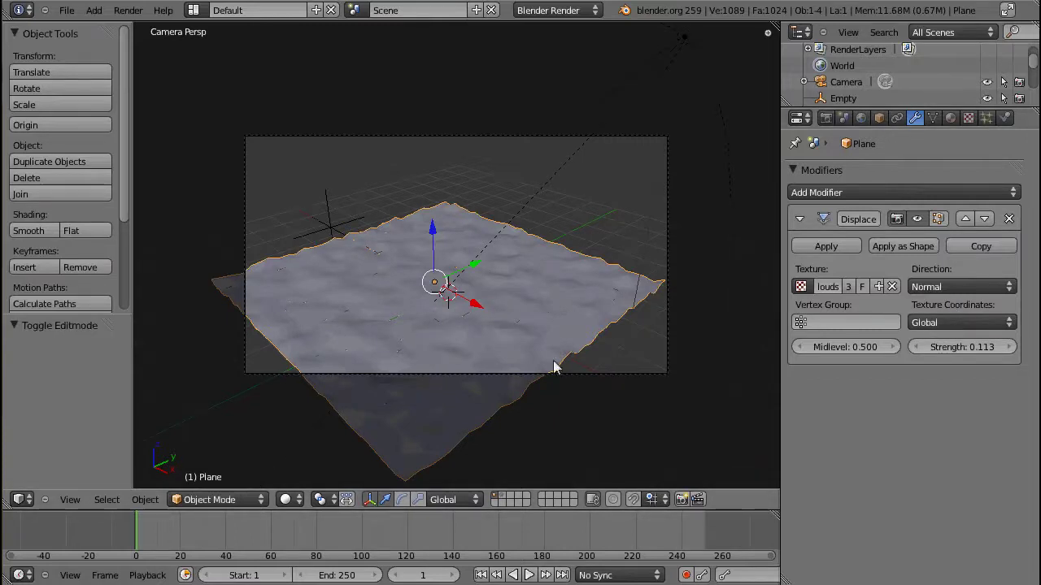
Step: Set the texture coordinates of the plane's Displace modifier to Object
{"action": "left_click", "coordinate": [957, 288]}
{"action": "left_click", "coordinate": [957, 323]}
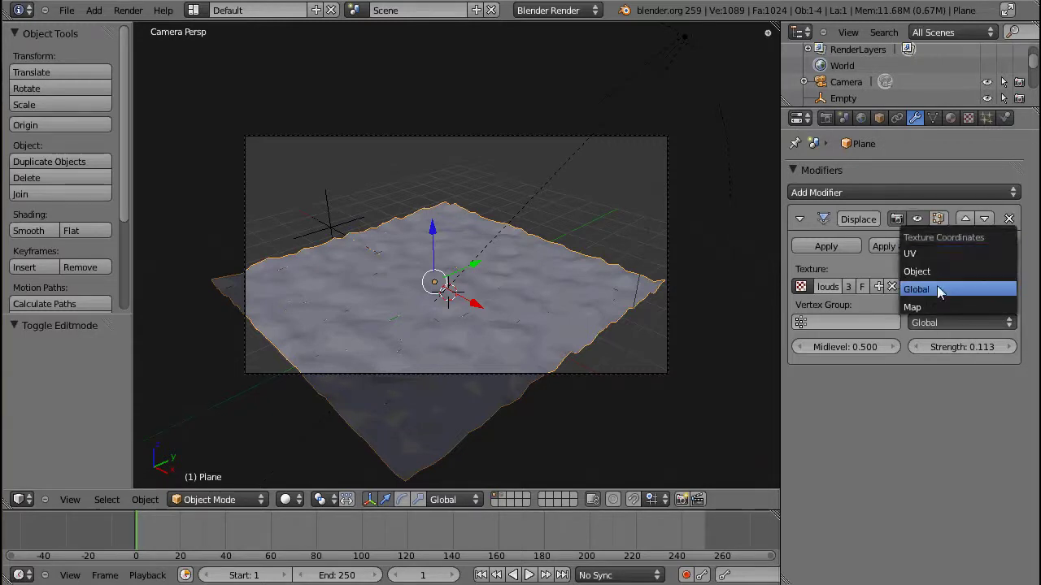
{"action": "left_click", "coordinate": [937, 274]}
{"action": "right_click", "coordinate": [333, 242]}
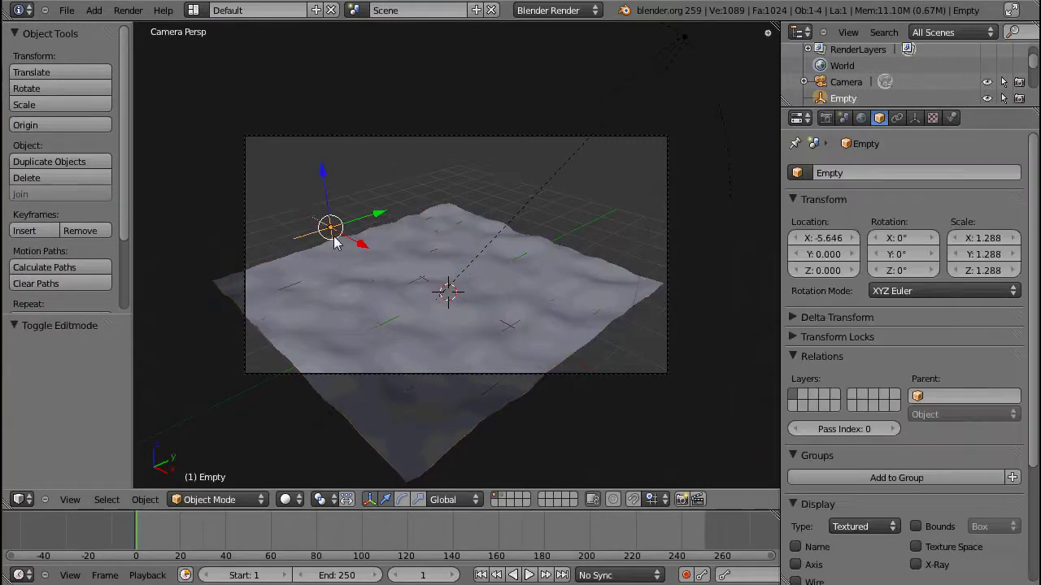
{"action": "key", "text": "g"}
{"action": "right_click", "coordinate": [373, 269]}
{"action": "right_click", "coordinate": [435, 281]}
{"action": "right_click", "coordinate": [347, 234]}
{"action": "right_click", "coordinate": [383, 266]}
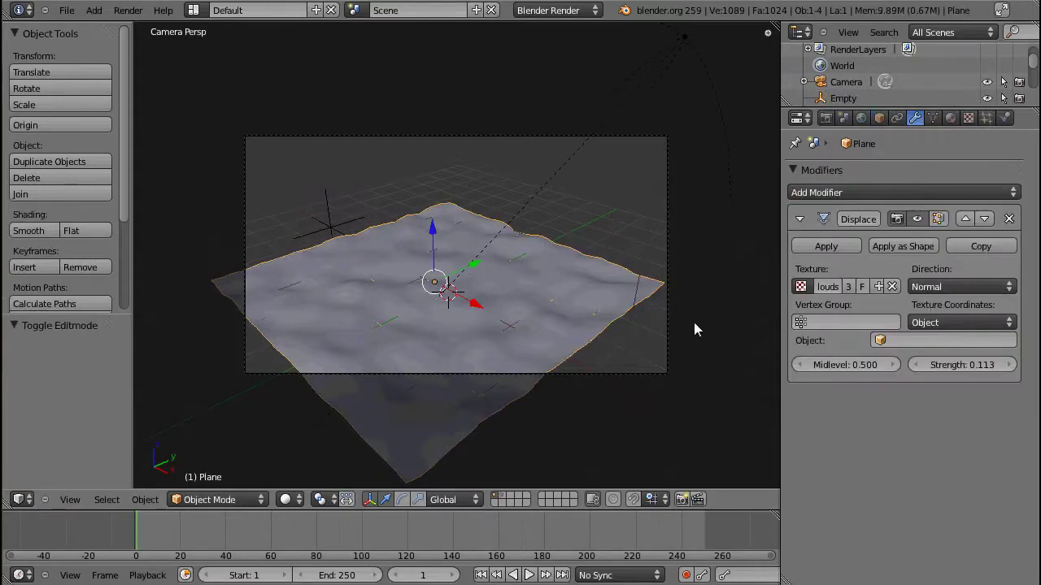
Step: Assign the empty as the Displace modifier's coordinate object and move it about -0.588 units along the X axis
{"action": "left_click", "coordinate": [939, 341]}
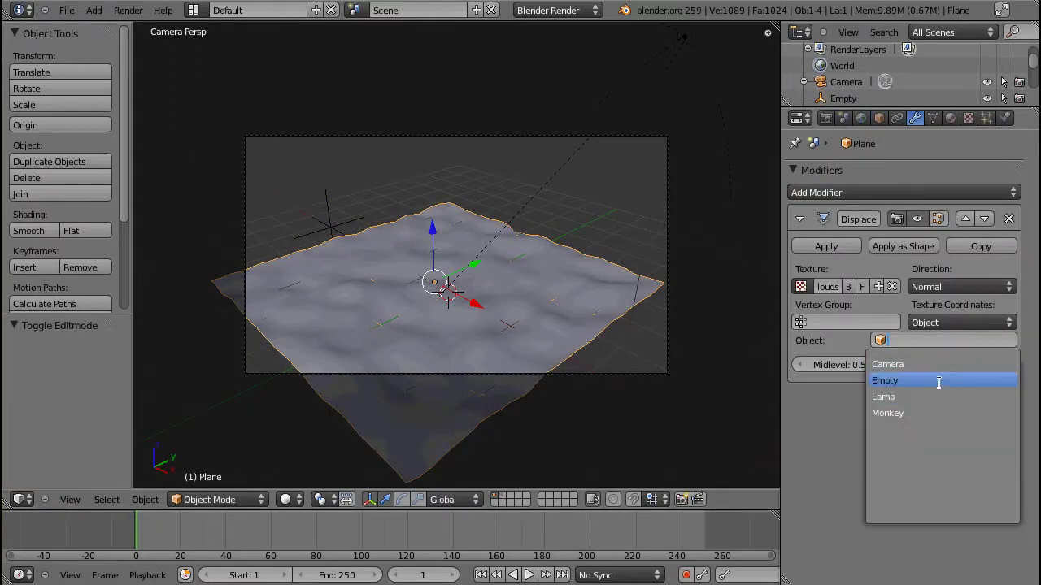
{"action": "left_click", "coordinate": [935, 381]}
{"action": "right_click", "coordinate": [370, 254]}
{"action": "key", "text": "g"}
{"action": "key", "text": "x"}
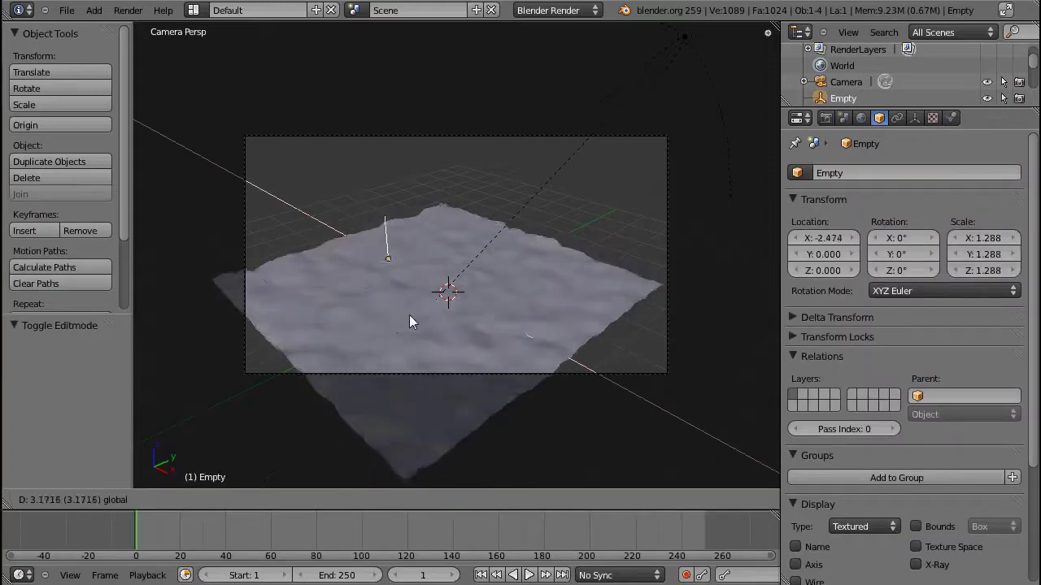
{"action": "left_click", "coordinate": [331, 285]}
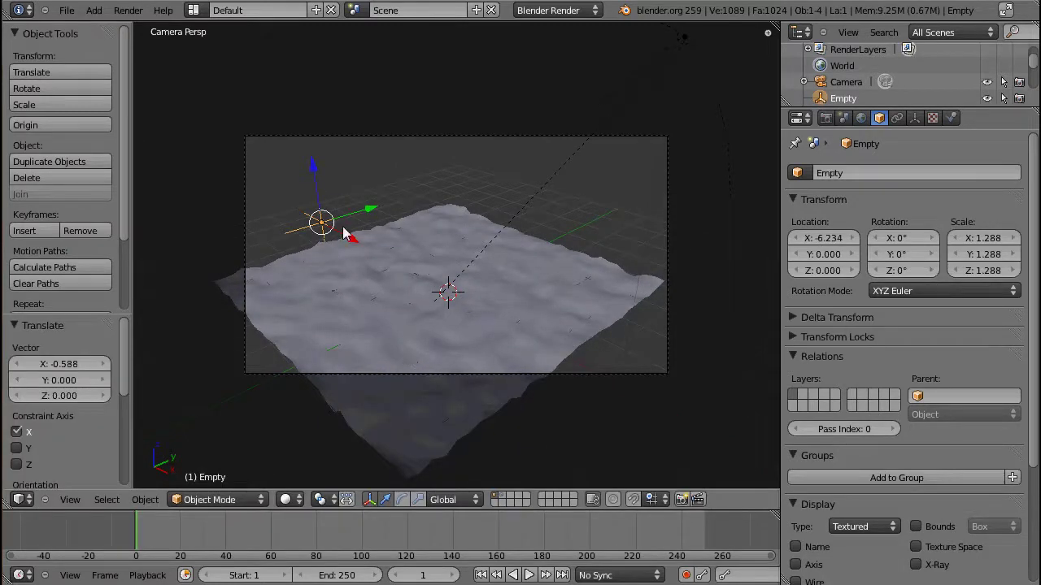
Step: Move the empty a further -0.316 units or so along the X axis to shift the plane's displacement
{"action": "key", "text": "g"}
{"action": "key", "text": "x"}
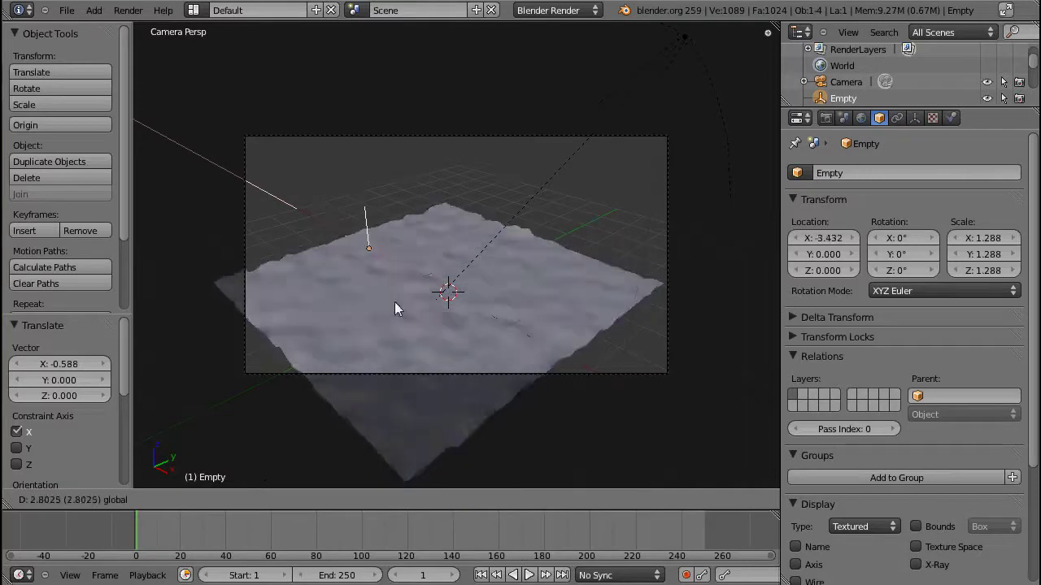
{"action": "left_click", "coordinate": [339, 241]}
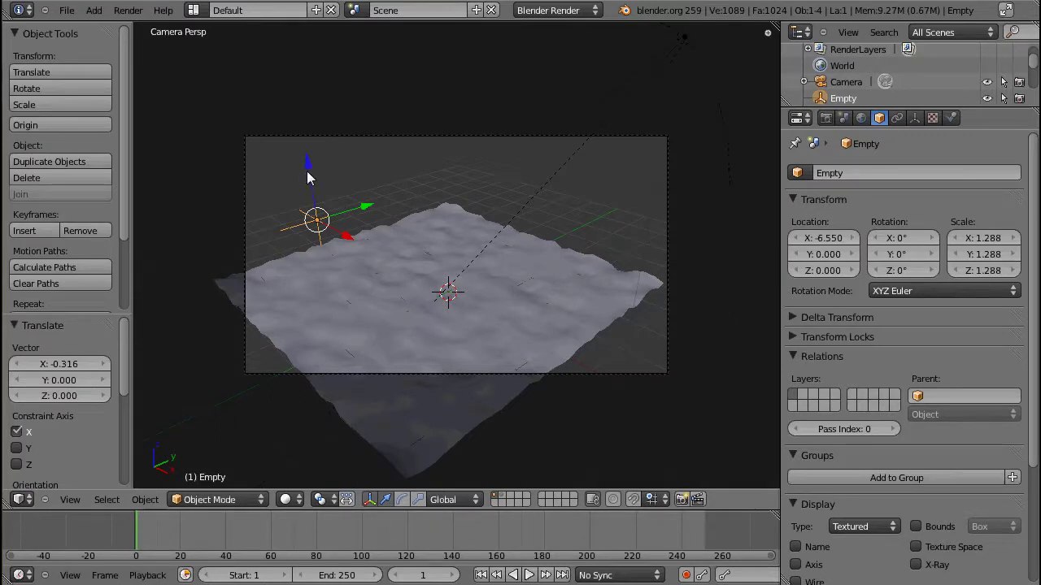
Step: Shift the empty along the Z axis by about -0.105 units and again by about 0.092 units
{"action": "key", "text": "g"}
{"action": "key", "text": "z"}
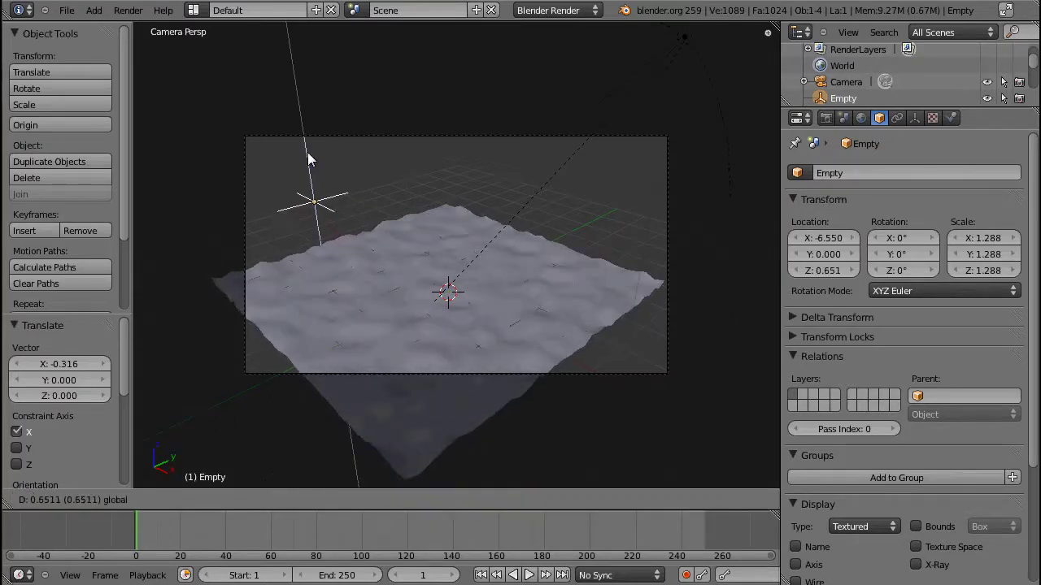
{"action": "left_click", "coordinate": [310, 173]}
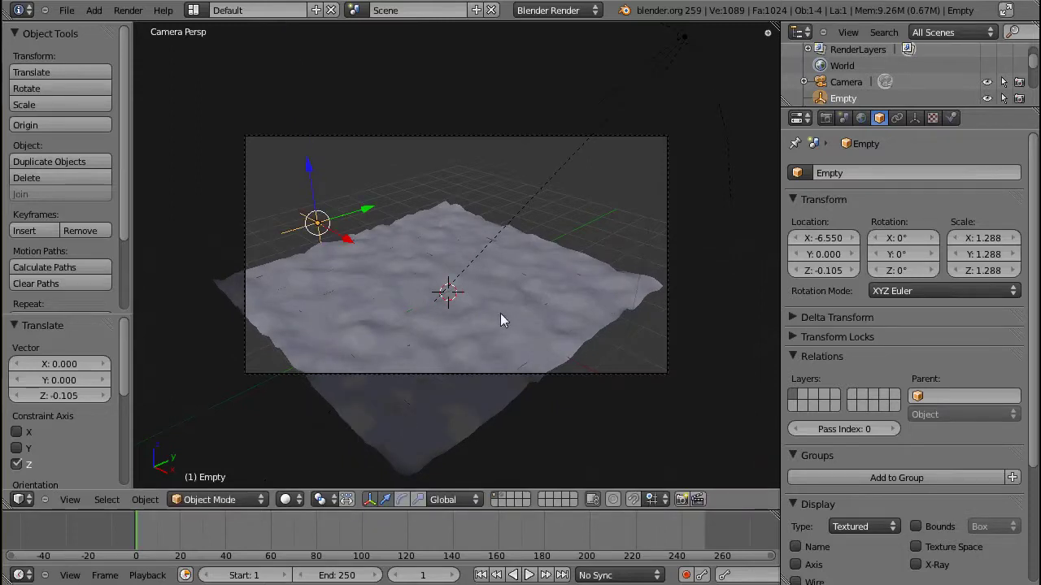
{"action": "key", "text": "g"}
{"action": "key", "text": "z"}
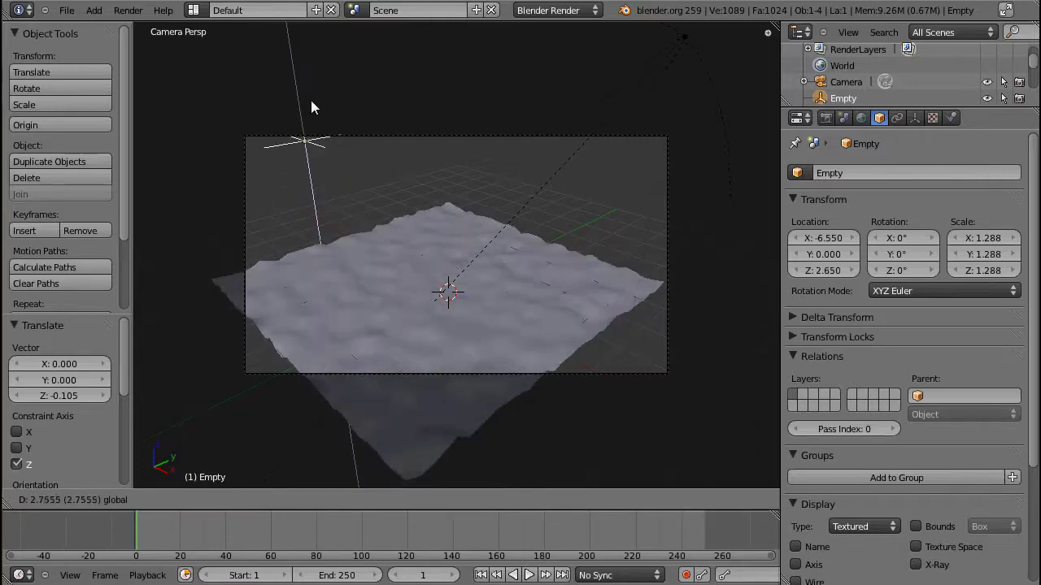
{"action": "left_click", "coordinate": [328, 175]}
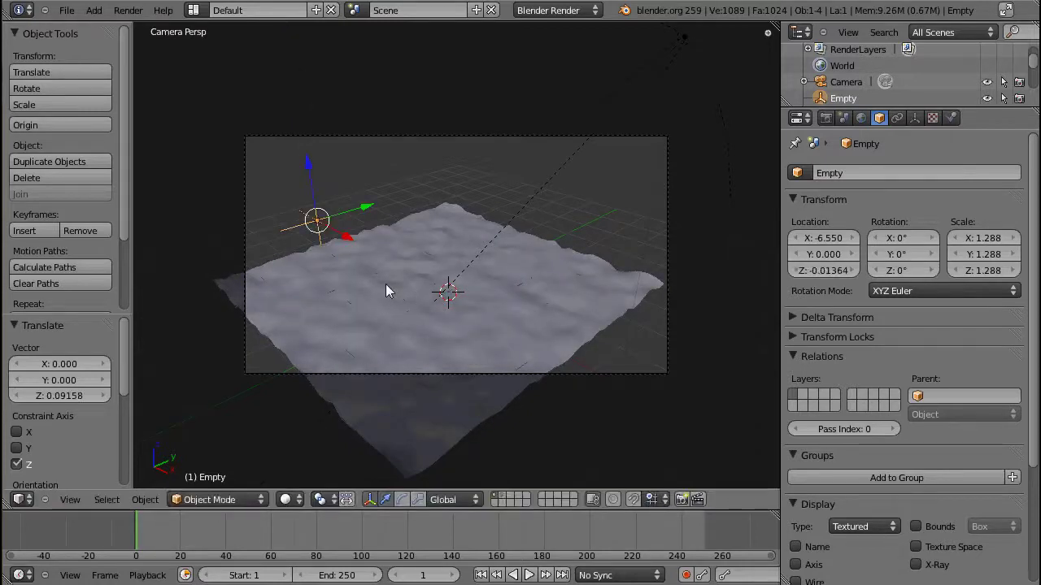
Step: Clear the empty's location and try scaling it up uniformly
{"action": "key", "text": "s"}
{"action": "key", "text": "Escape"}
{"action": "key", "text": "alt+g"}
{"action": "key", "text": "s"}
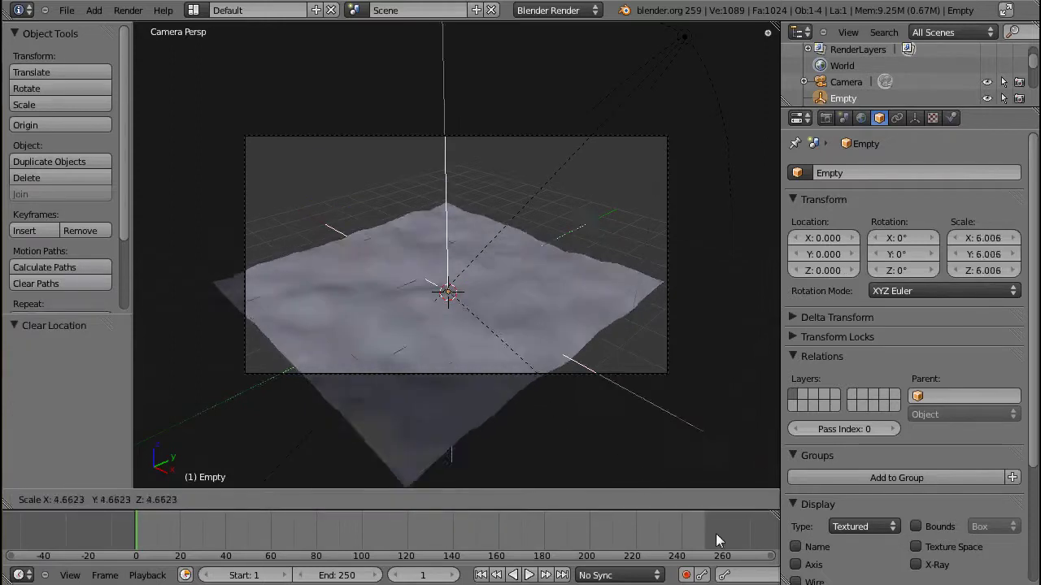
{"action": "key", "text": "Escape"}
Step: Scale the empty by about 8.874 along the X axis to stretch the plane's displacement
{"action": "middle_click_drag", "start_coordinate": [493, 291], "coordinate": [440, 235], "text": "shift"}
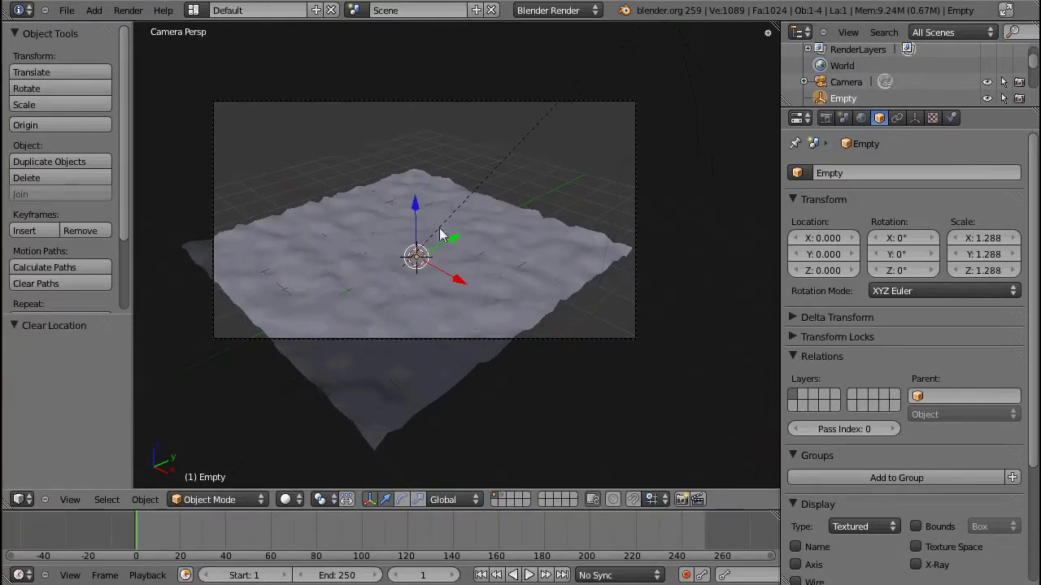
{"action": "key", "text": "s"}
{"action": "key", "text": "x"}
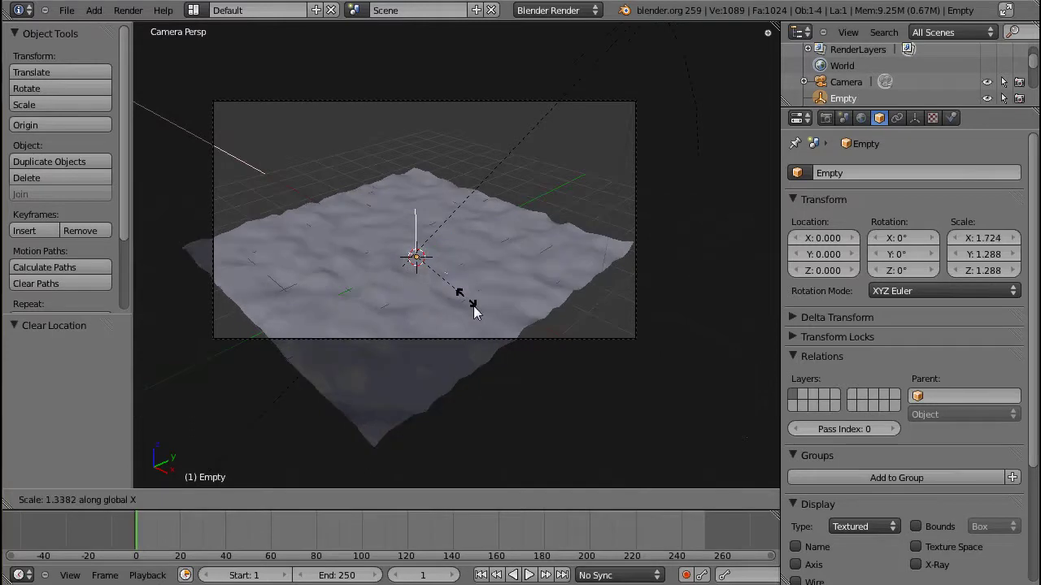
{"action": "left_click", "coordinate": [724, 509]}
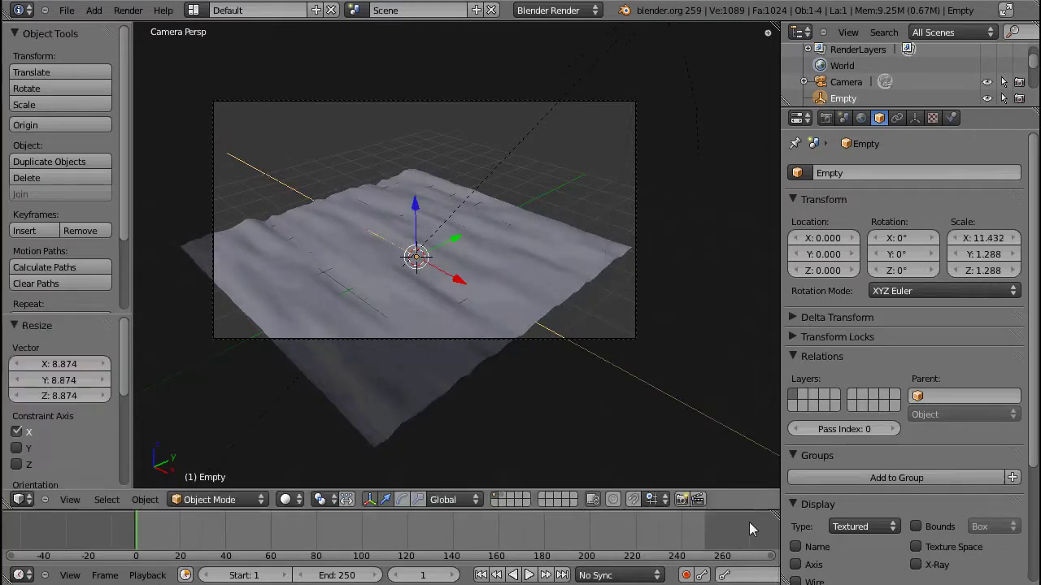
Step: Try stretching the empty further along the X axis, and clear its scale
{"action": "key", "text": "s"}
{"action": "key", "text": "x"}
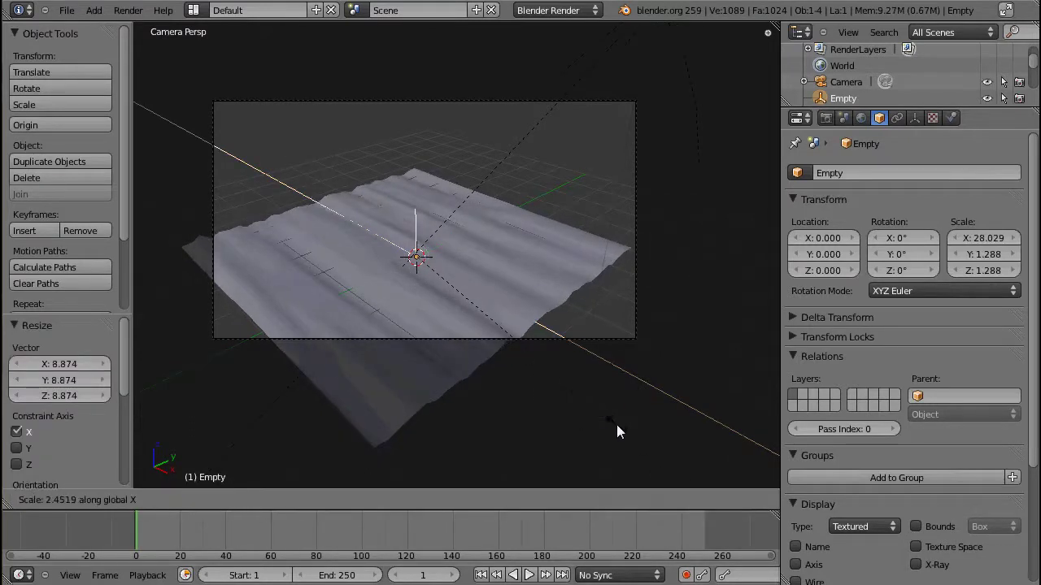
{"action": "key", "text": "Escape"}
{"action": "key", "text": "alt+s"}
Step: Delete the displaced plane
{"action": "right_click", "coordinate": [530, 268]}
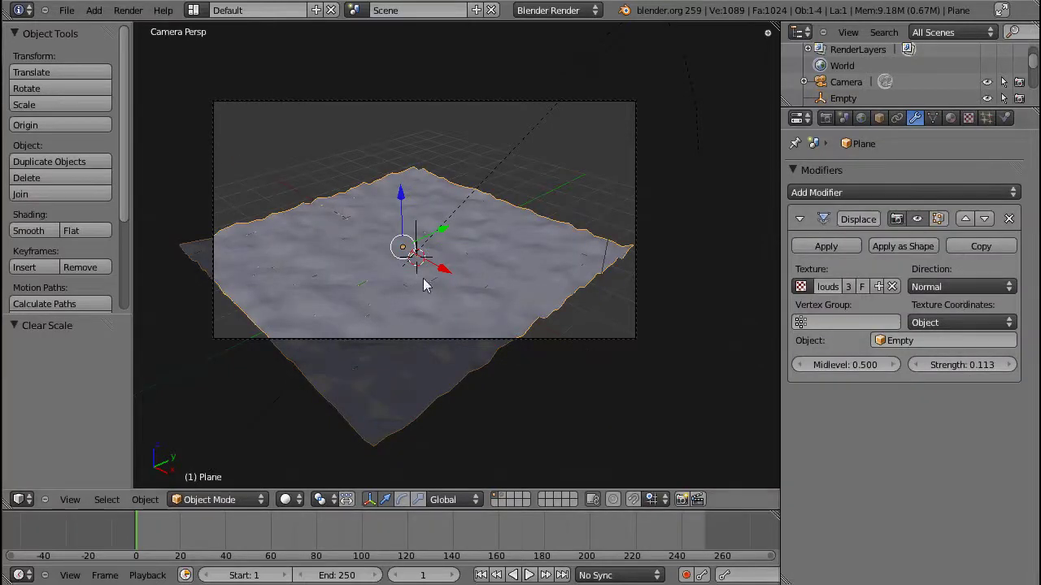
{"action": "key", "text": "g"}
{"action": "key", "text": "x"}
{"action": "key", "text": "Escape"}
{"action": "key", "text": "x"}
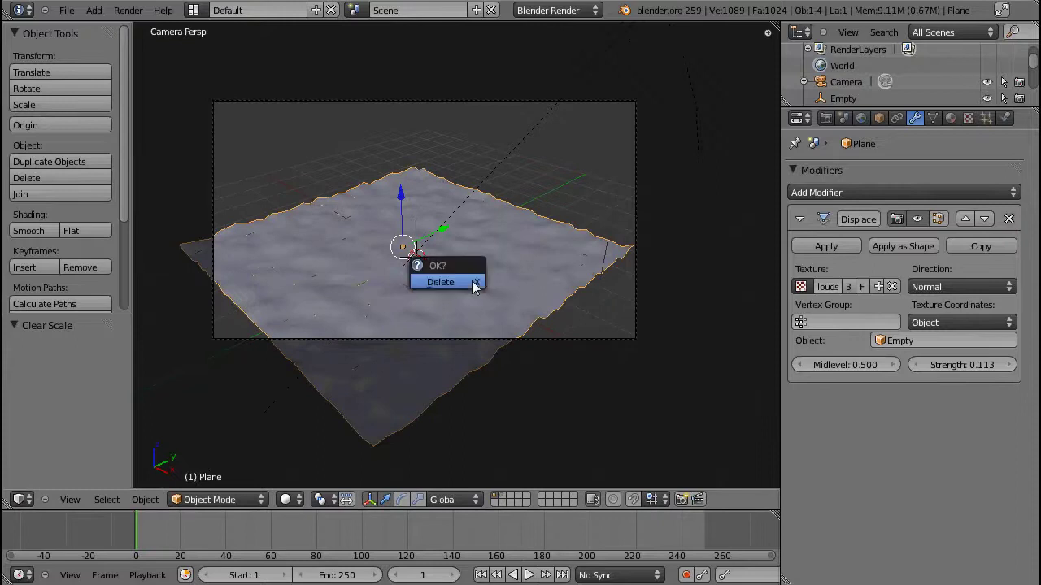
{"action": "left_click", "coordinate": [470, 284]}
Step: Switch to layer 2 and set the displacement direction of the monkey head's Displace modifier to Z
{"action": "key", "text": "2"}
{"action": "right_click", "coordinate": [461, 197]}
{"action": "left_click", "coordinate": [961, 283]}
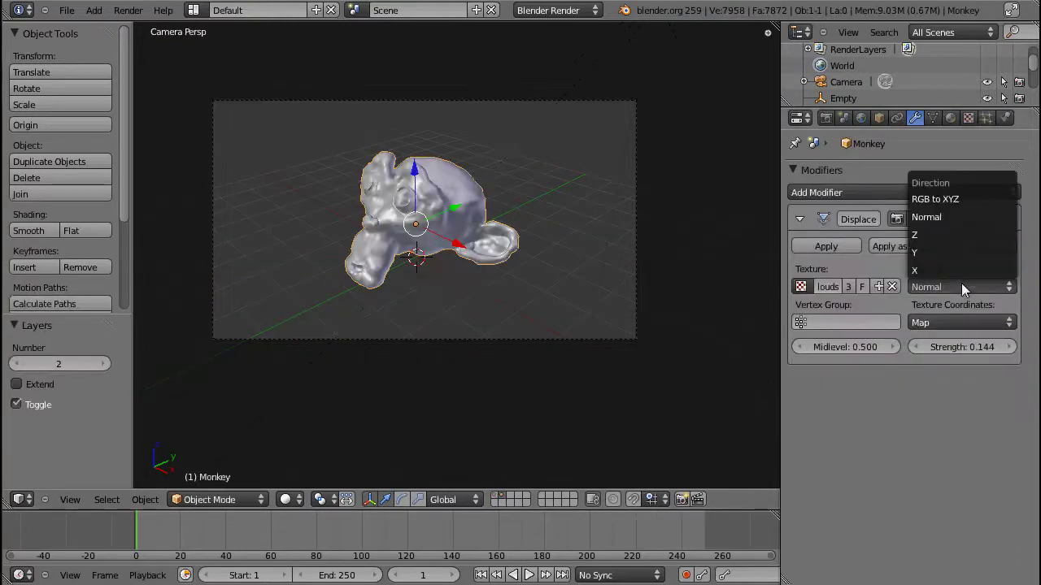
{"action": "left_click", "coordinate": [943, 235]}
Step: Raise the monkey head's displacement strength to 0.482 and clear the head's rotation
{"action": "scroll", "coordinate": [387, 287], "scroll_direction": "up", "scroll_amount": 5}
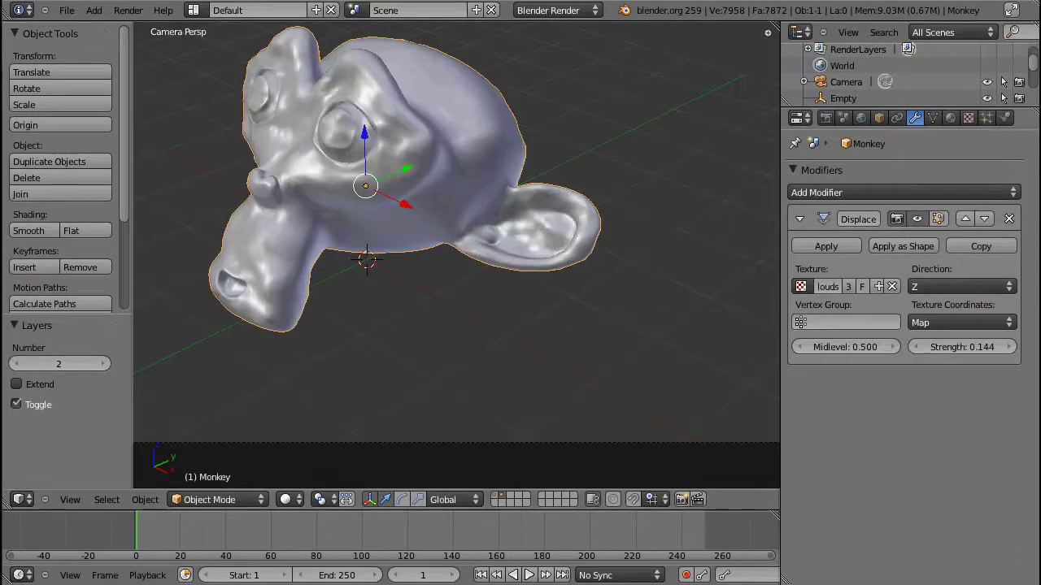
{"action": "left_click_drag", "start_coordinate": [975, 348], "coordinate": [996, 347]}
{"action": "scroll", "coordinate": [587, 332], "scroll_direction": "down", "scroll_amount": 2}
{"action": "key", "text": "alt+r"}
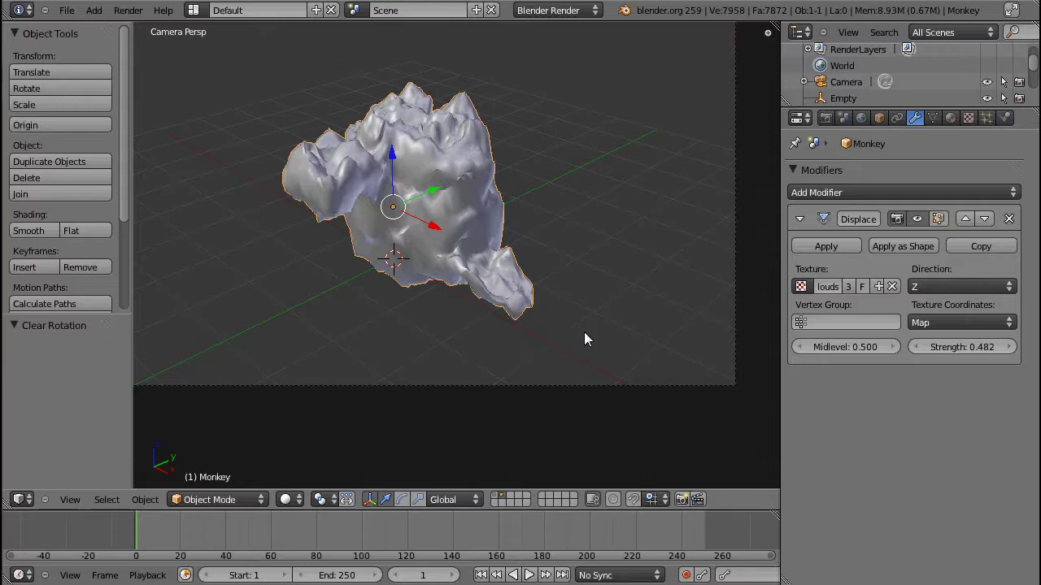
Step: Increase the monkey head's displacement strength to 0.951, keeping the direction on Z
{"action": "scroll", "coordinate": [466, 282], "scroll_direction": "down", "scroll_amount": 3}
{"action": "scroll", "coordinate": [466, 283], "scroll_direction": "up", "scroll_amount": 3}
{"action": "left_click_drag", "start_coordinate": [959, 347], "coordinate": [986, 349]}
{"action": "left_click", "coordinate": [966, 286]}
{"action": "left_click", "coordinate": [961, 233]}
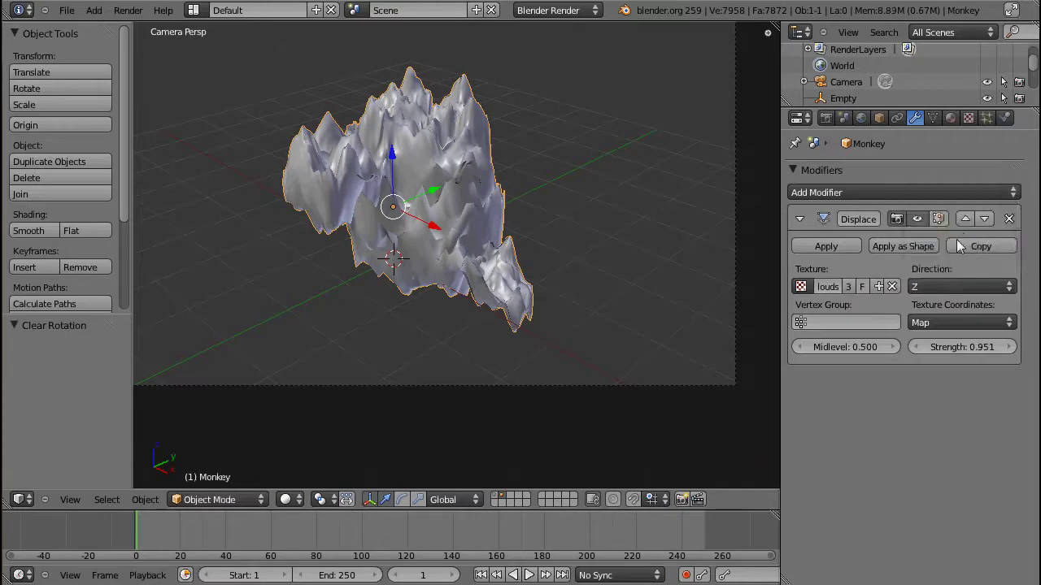
Step: Try the X and Y displacement directions on the monkey head
{"action": "left_click", "coordinate": [957, 285]}
{"action": "left_click", "coordinate": [951, 271]}
{"action": "left_click", "coordinate": [946, 287]}
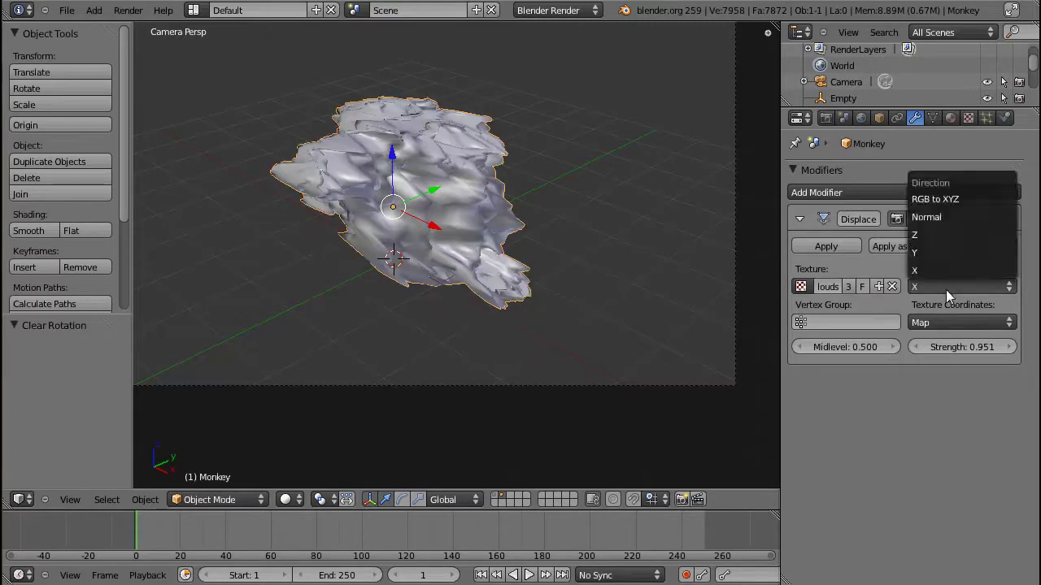
{"action": "left_click", "coordinate": [941, 253]}
Step: Set the monkey head's displacement direction to Normal and its strength to 0.153
{"action": "left_click", "coordinate": [950, 283]}
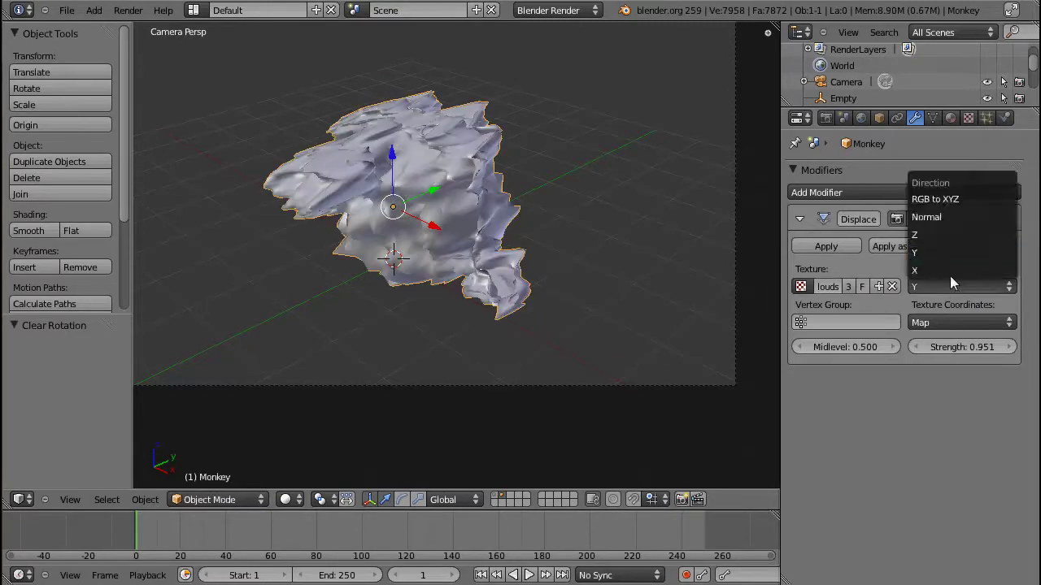
{"action": "left_click", "coordinate": [936, 221]}
{"action": "left_click_drag", "start_coordinate": [984, 348], "coordinate": [935, 350]}
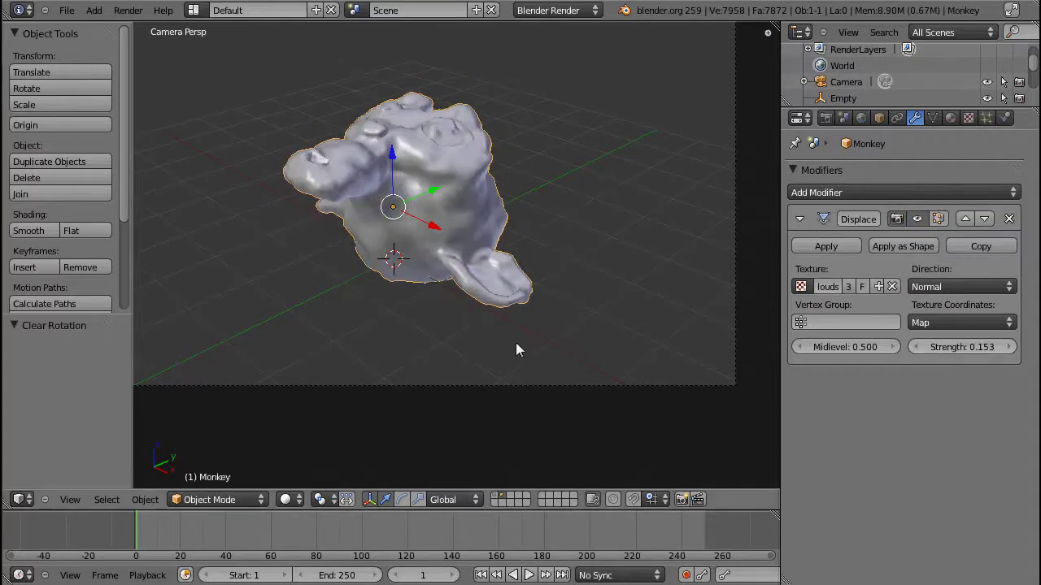
Step: Rotate the monkey head about 62.174° around the X axis
{"action": "key", "text": "r"}
{"action": "key", "text": "x"}
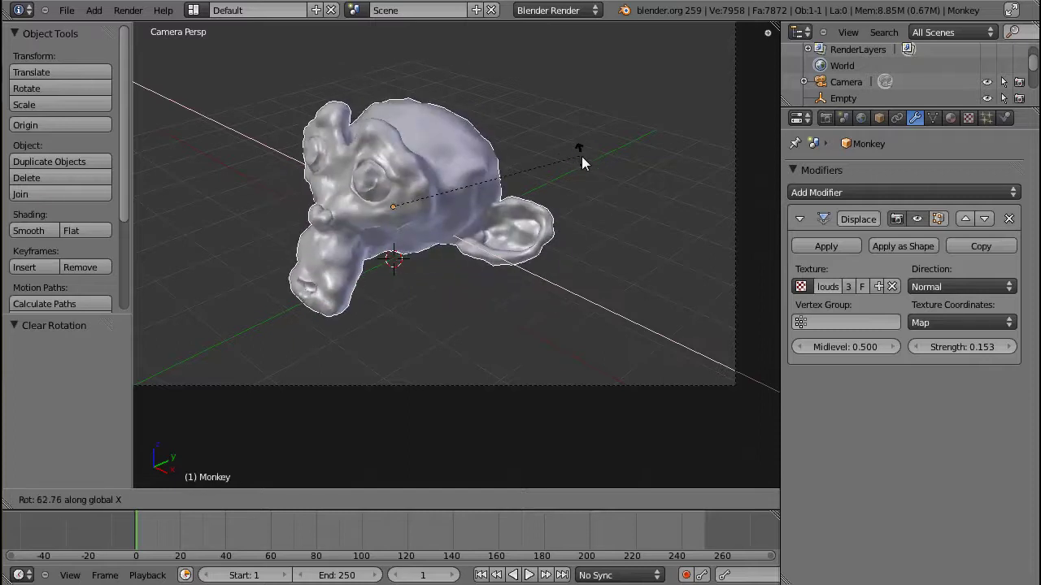
{"action": "left_click", "coordinate": [582, 157]}
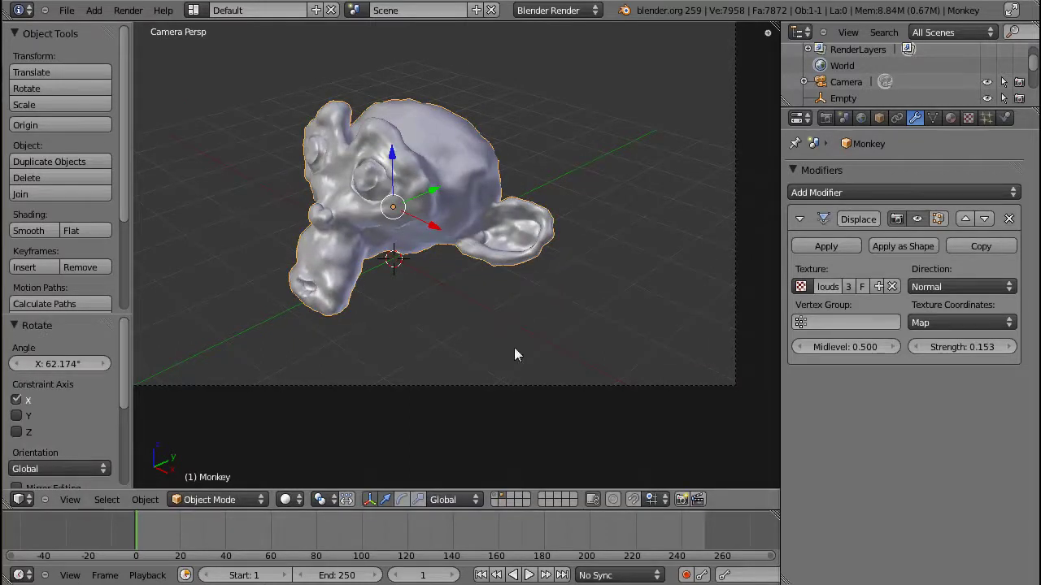
Step: Set the monkey head's displacement direction to RGB to XYZ and its strength to 0.130
{"action": "left_click", "coordinate": [990, 286]}
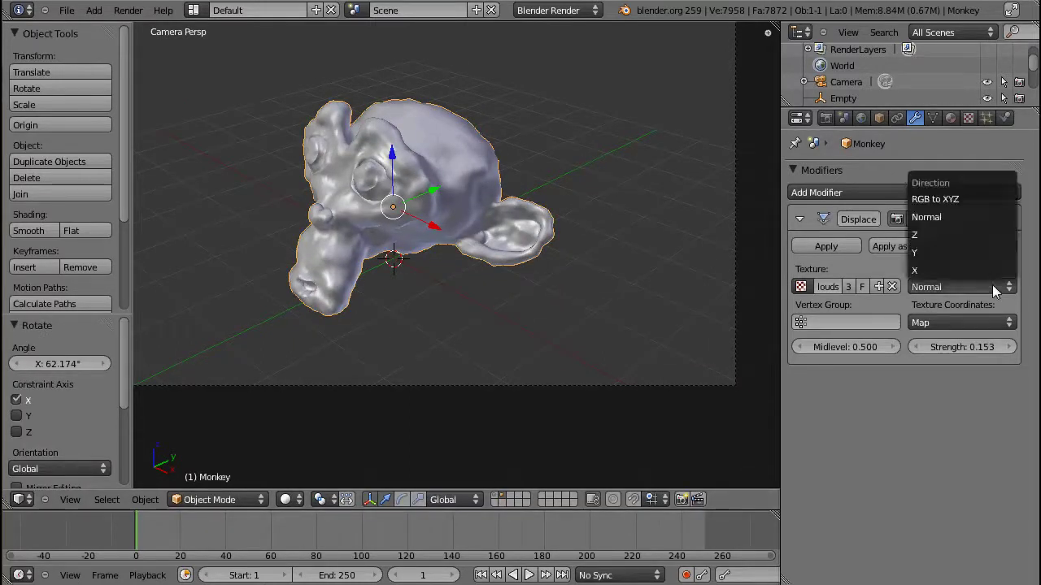
{"action": "left_click", "coordinate": [967, 199]}
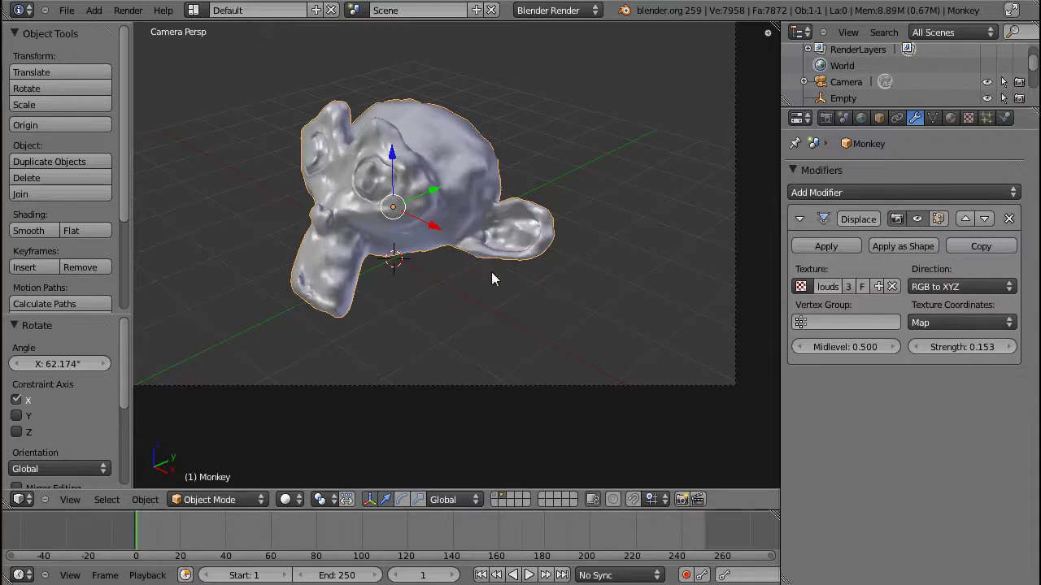
{"action": "key", "text": "s"}
{"action": "key", "text": "Escape"}
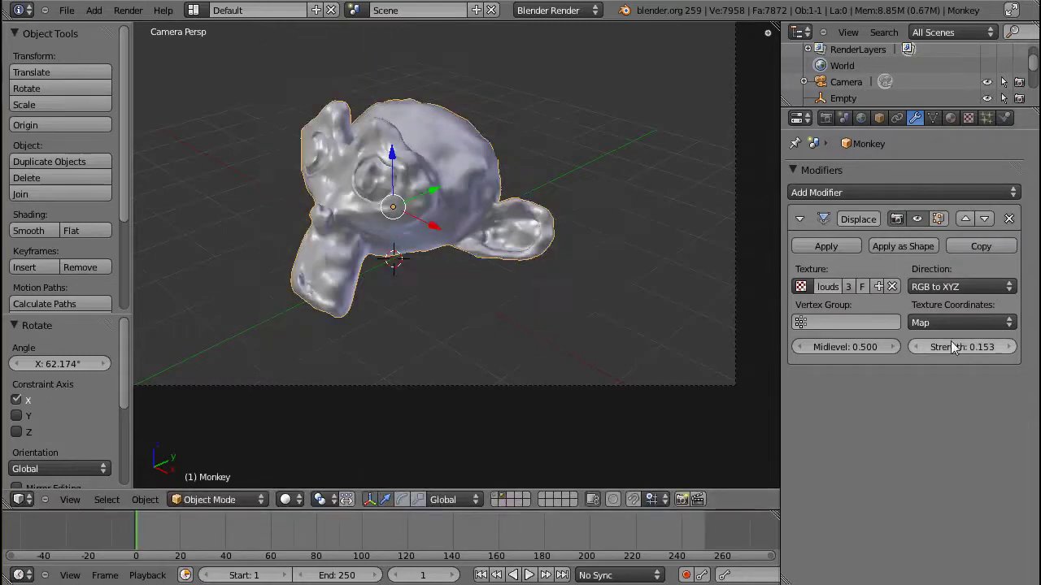
{"action": "mouse_move", "coordinate": [952, 342]}
{"action": "left_mouse_down"}
{"action": "mouse_move", "coordinate": [939, 349]}
{"action": "mouse_move", "coordinate": [996, 353]}
{"action": "mouse_move", "coordinate": [928, 363]}
{"action": "left_mouse_up"}
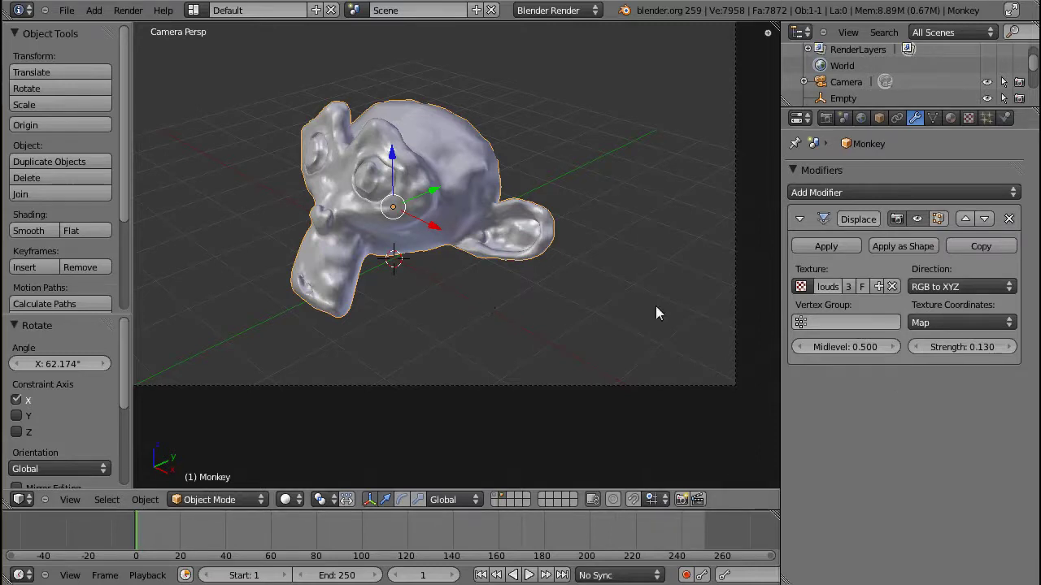
Step: Enable the color ramp on the monkey head's Clouds texture
{"action": "left_click", "coordinate": [967, 117]}
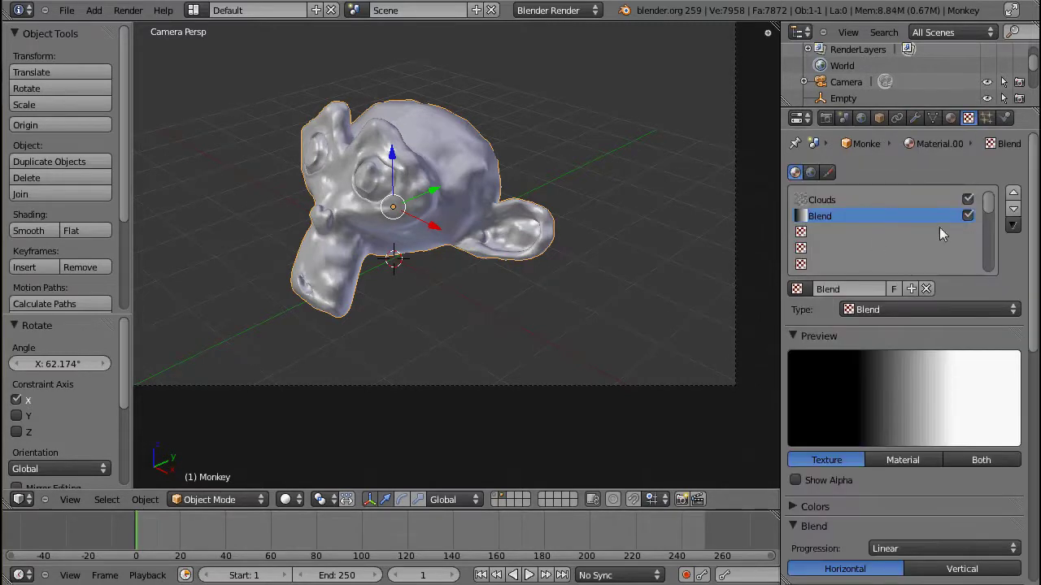
{"action": "left_click", "coordinate": [923, 199]}
{"action": "scroll", "coordinate": [895, 260], "scroll_direction": "down", "scroll_amount": 10}
{"action": "scroll", "coordinate": [838, 284], "scroll_direction": "up", "scroll_amount": 3}
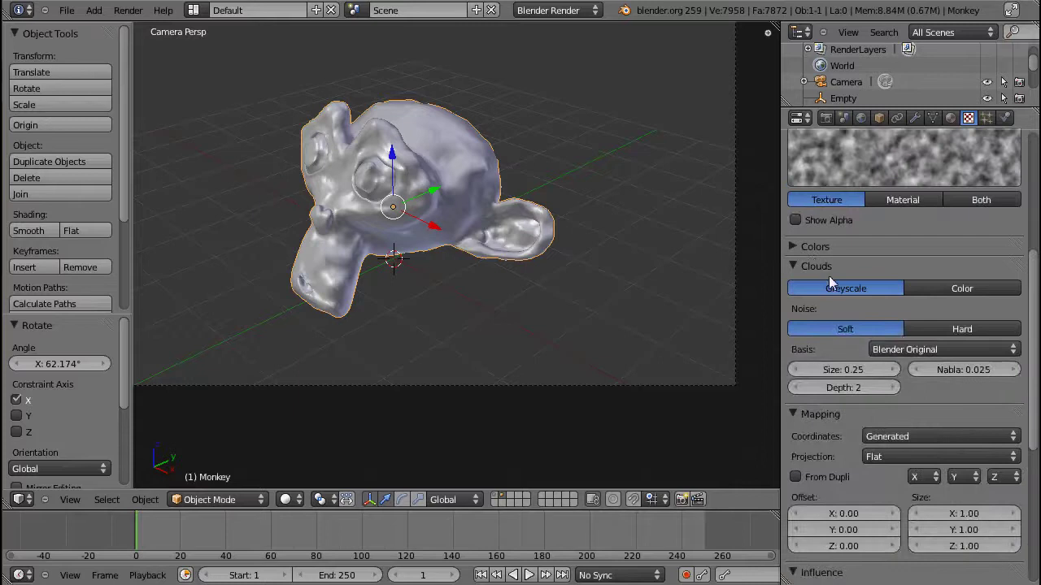
{"action": "left_click", "coordinate": [809, 260]}
{"action": "left_click", "coordinate": [805, 269]}
{"action": "scroll", "coordinate": [1014, 312], "scroll_direction": "up", "scroll_amount": 3}
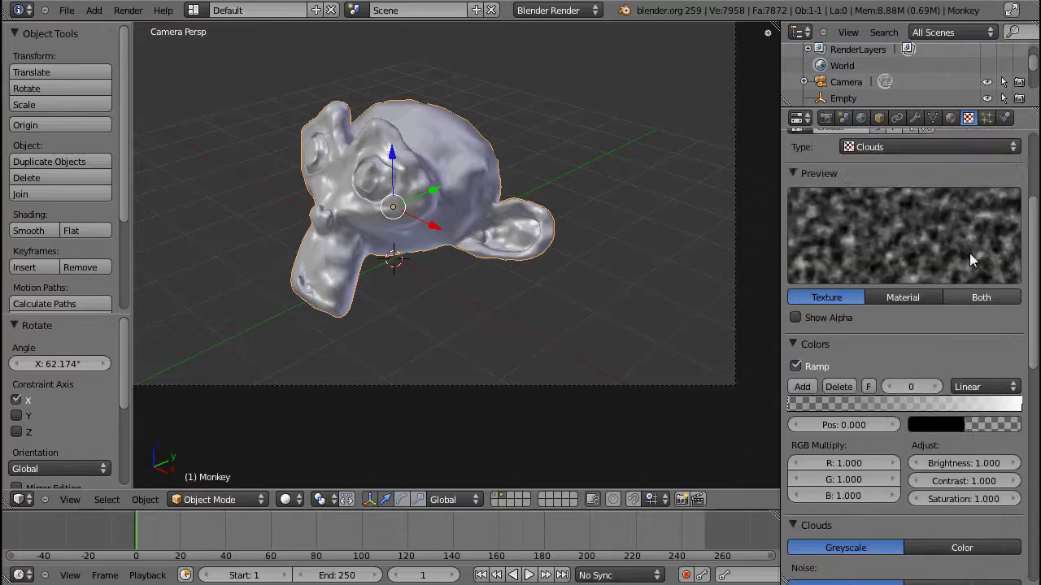
Step: Set the color ramp's first stop to a dark grey of 0.0374 with an alpha of 1.00
{"action": "left_click", "coordinate": [947, 425]}
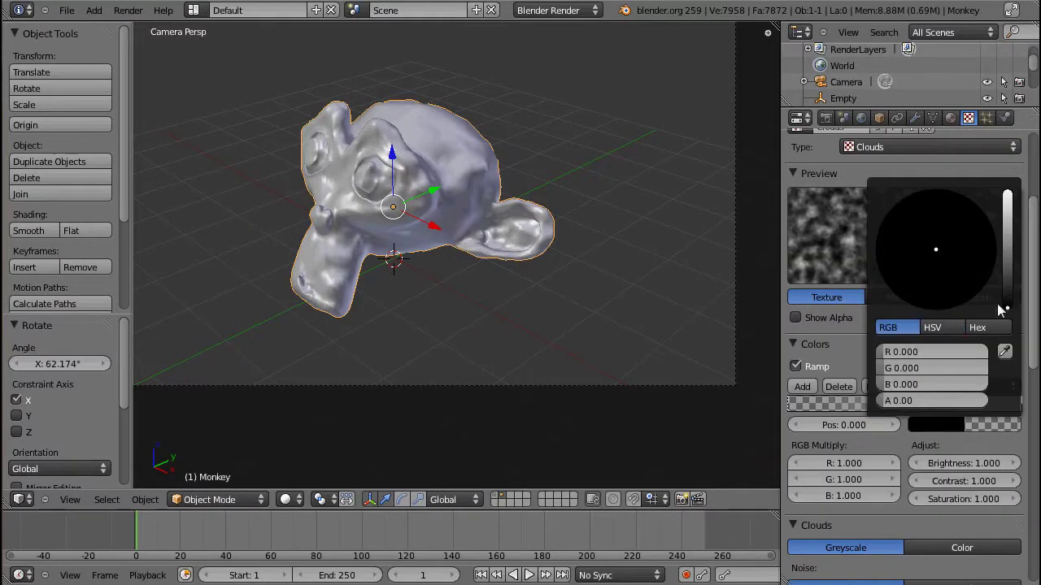
{"action": "mouse_move", "coordinate": [1011, 299]}
{"action": "left_mouse_down"}
{"action": "mouse_move", "coordinate": [1014, 260]}
{"action": "mouse_move", "coordinate": [1014, 285]}
{"action": "left_mouse_up"}
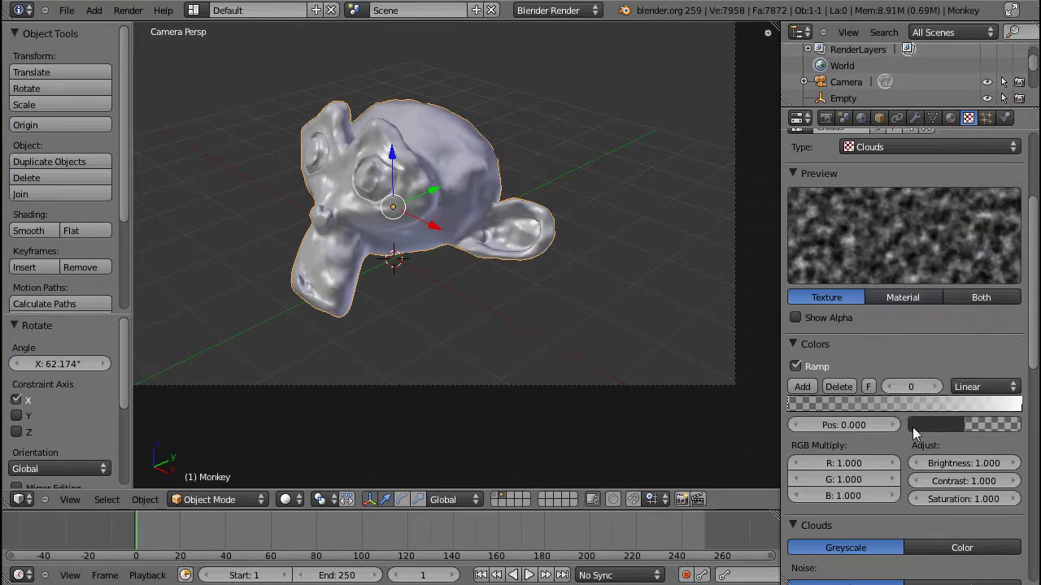
{"action": "left_click", "coordinate": [955, 424]}
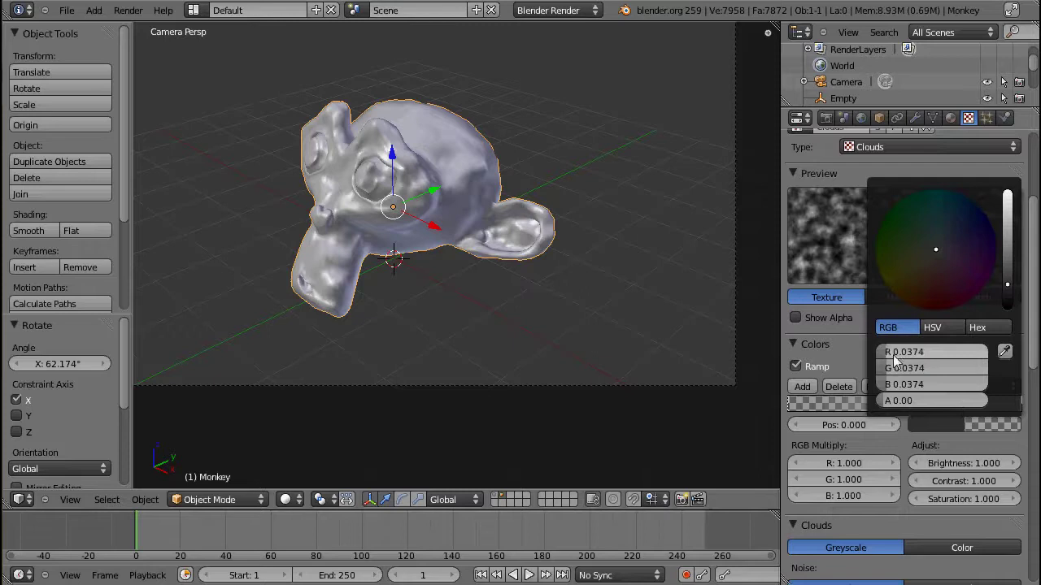
{"action": "left_click_drag", "start_coordinate": [887, 401], "coordinate": [988, 401]}
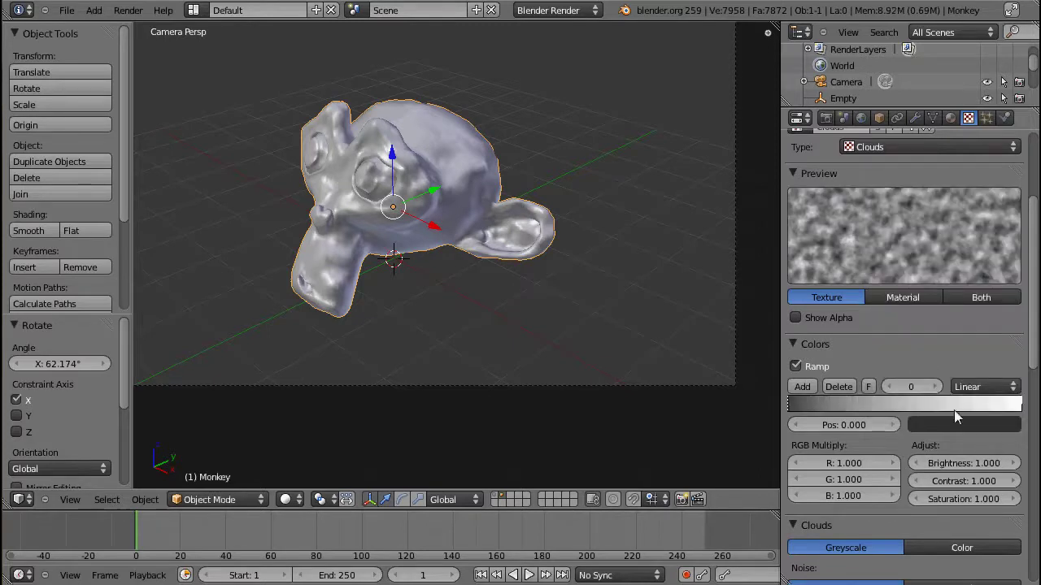
Step: Darken the color ramp's end stop at position 1.000 to the same 0.0374 grey
{"action": "left_click", "coordinate": [1009, 409]}
{"action": "left_click", "coordinate": [1009, 423]}
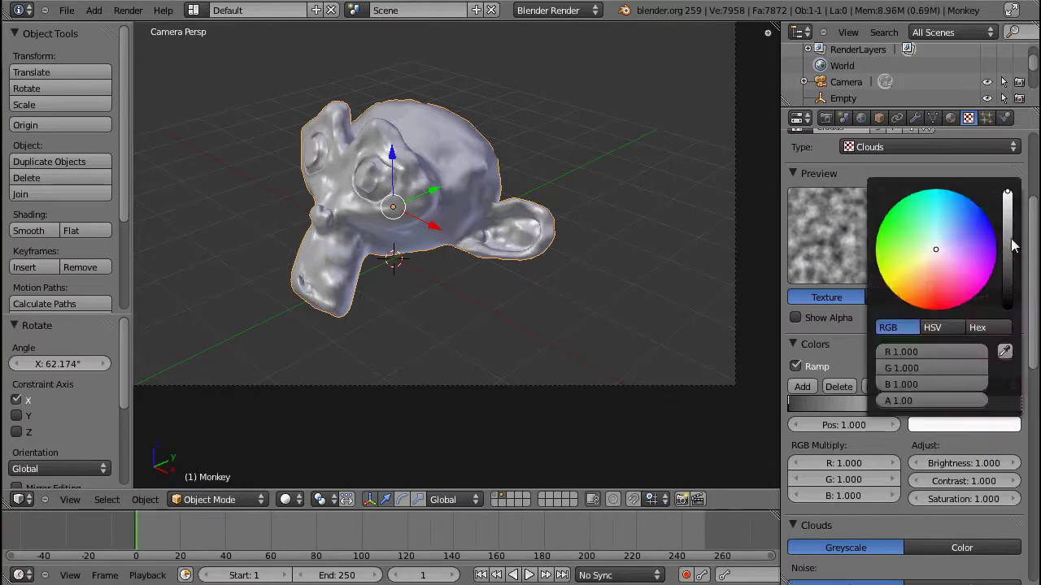
{"action": "left_click_drag", "start_coordinate": [1013, 246], "coordinate": [1008, 307]}
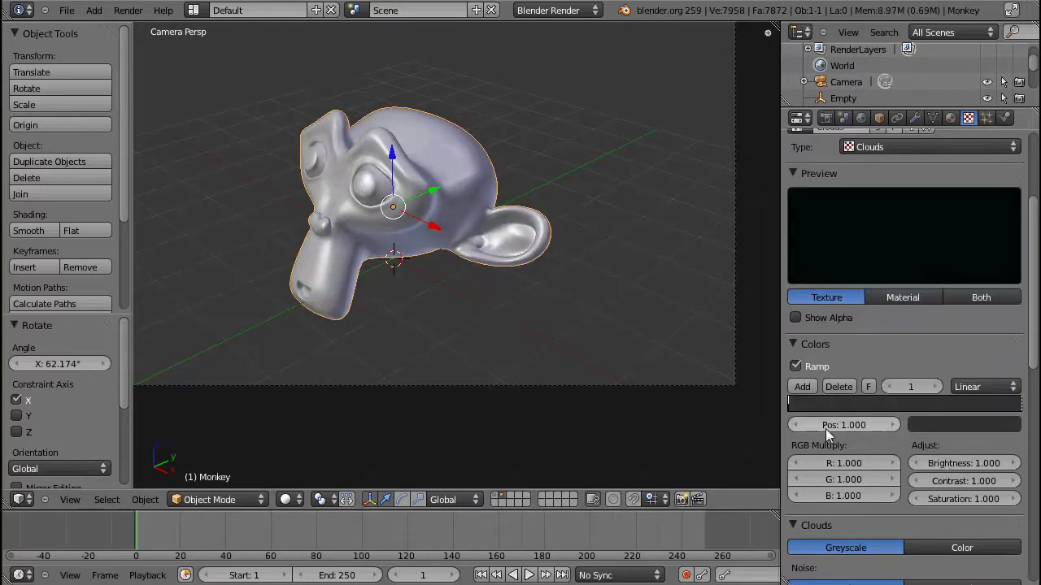
{"action": "left_click", "coordinate": [935, 425]}
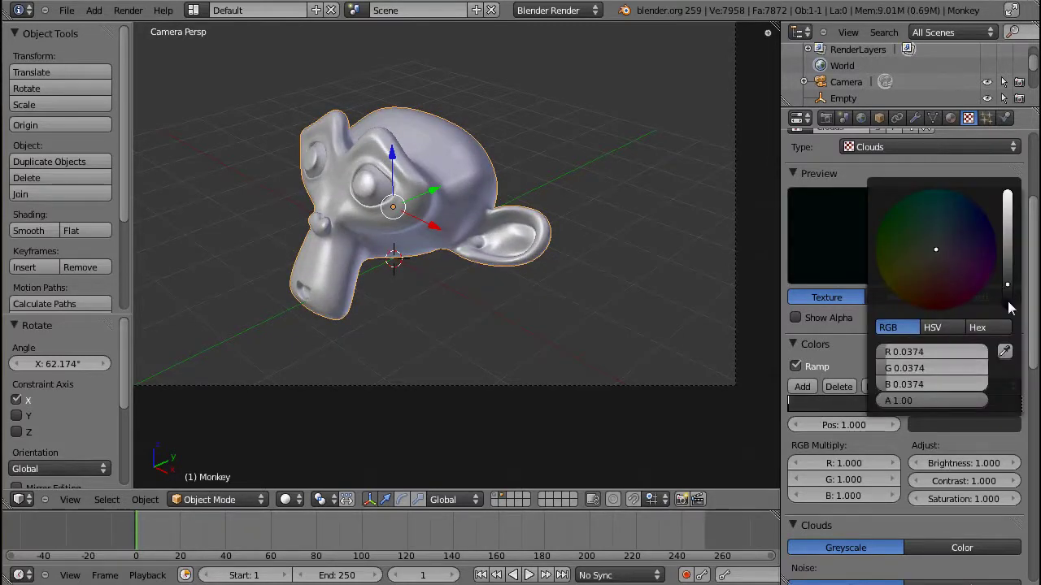
Step: Brighten both color ramp stops in stages, to greys of 0.173 and 0.240 and finally a uniform lighter grey
{"action": "left_click", "coordinate": [848, 403]}
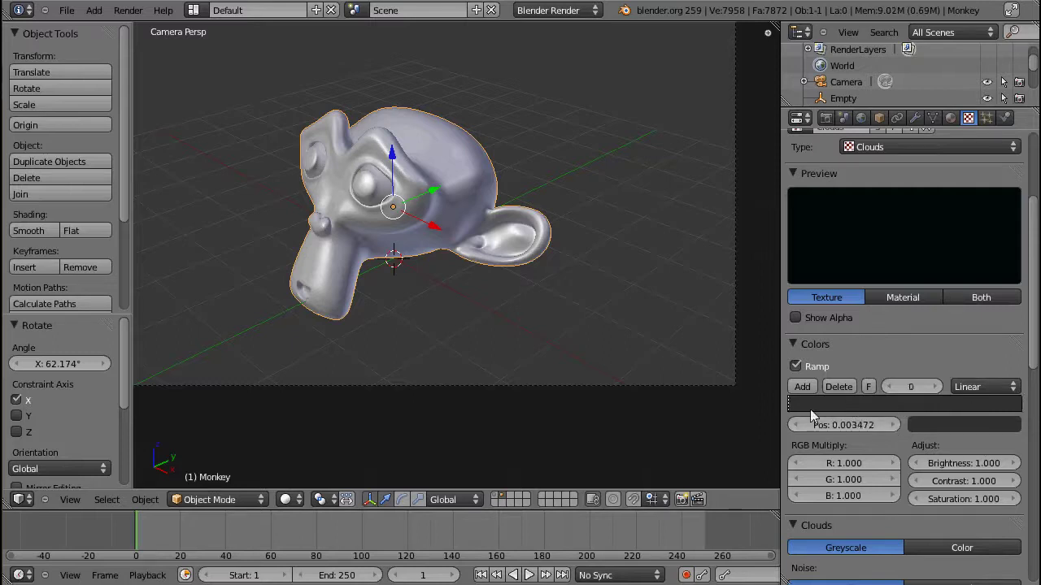
{"action": "left_click", "coordinate": [964, 423]}
{"action": "left_click_drag", "start_coordinate": [1004, 302], "coordinate": [1019, 268]}
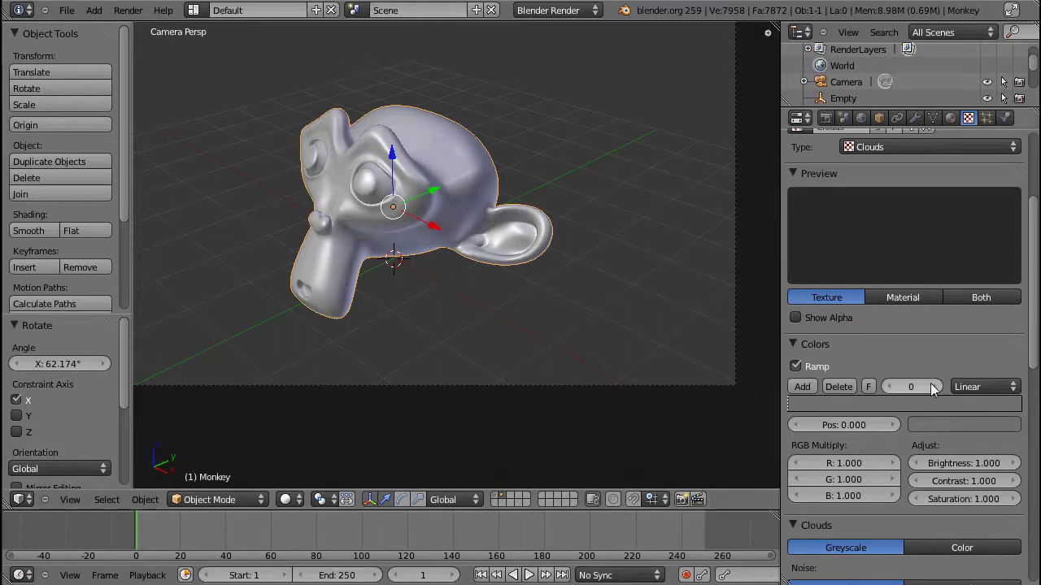
{"action": "left_click", "coordinate": [963, 425]}
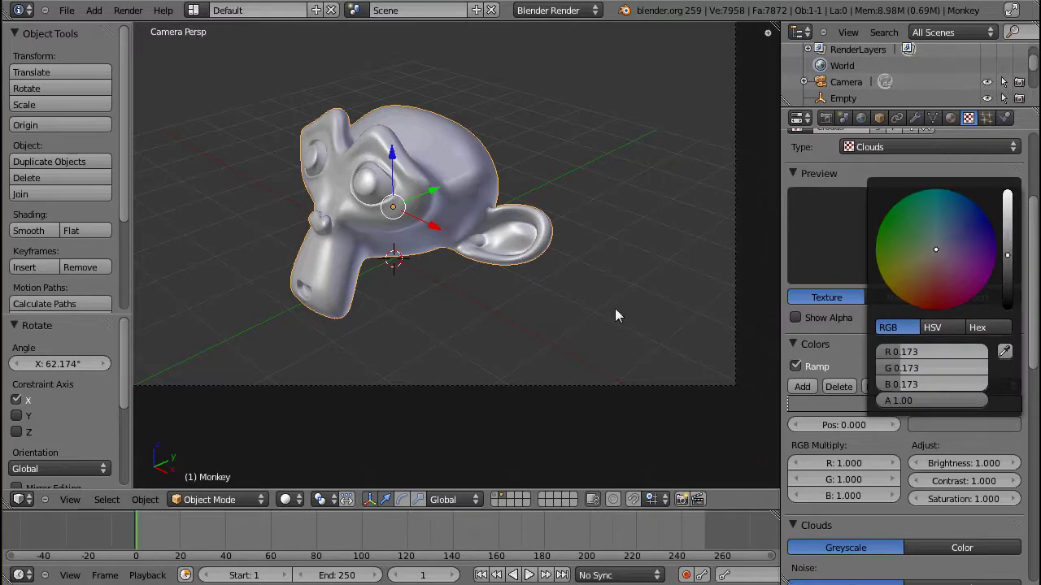
{"action": "left_click", "coordinate": [932, 421]}
{"action": "mouse_move", "coordinate": [1013, 261]}
{"action": "left_mouse_down"}
{"action": "mouse_move", "coordinate": [1009, 211]}
{"action": "mouse_move", "coordinate": [1008, 246]}
{"action": "left_mouse_up"}
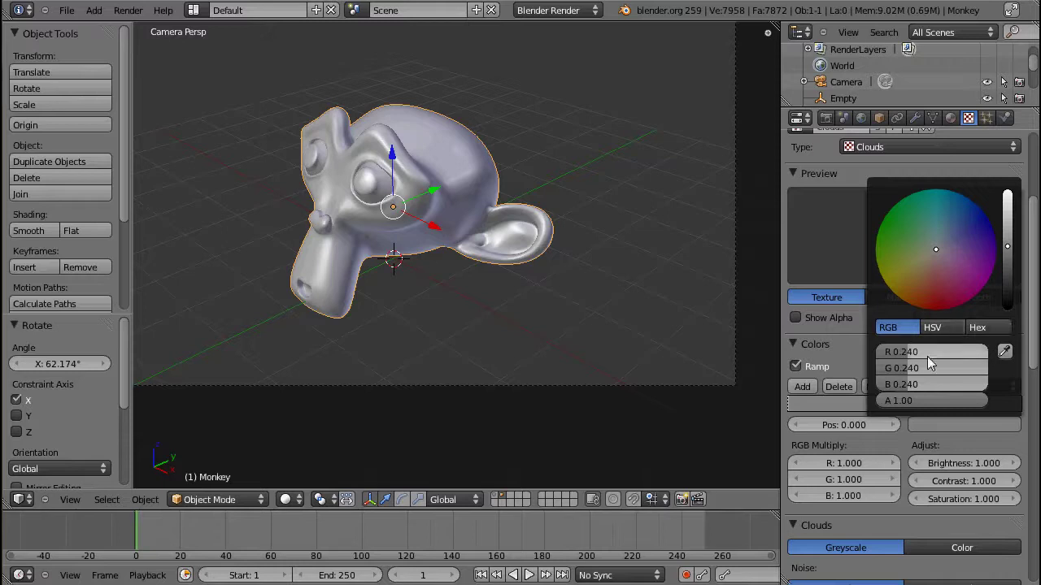
{"action": "left_click", "coordinate": [917, 352]}
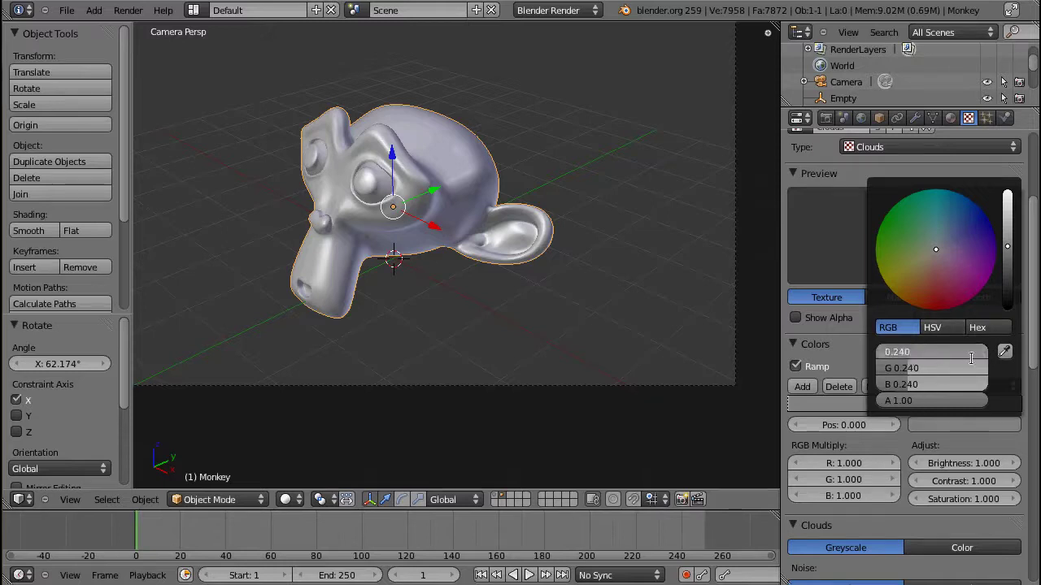
{"action": "key", "text": "Escape"}
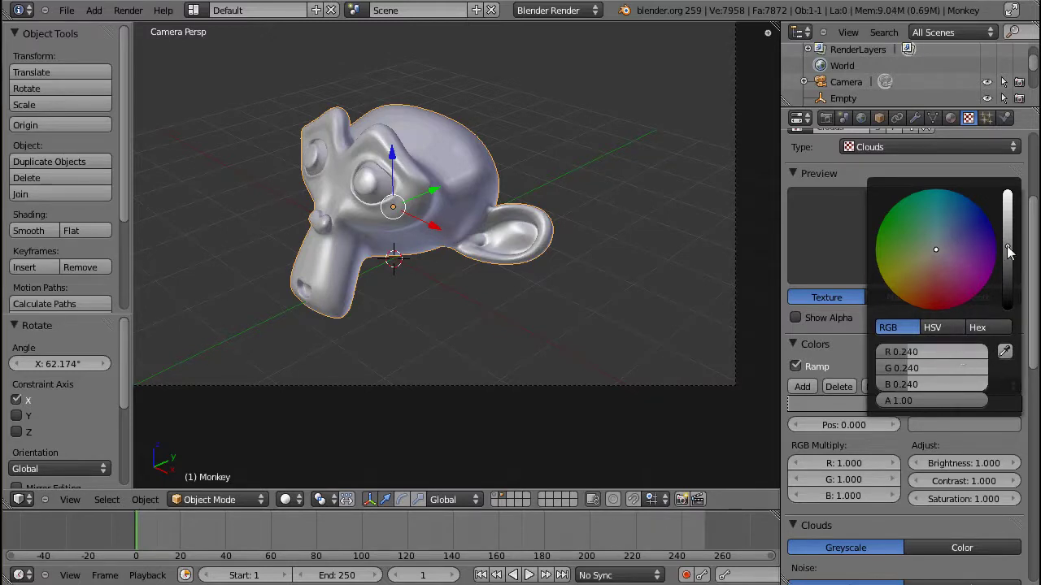
{"action": "left_click_drag", "start_coordinate": [1009, 253], "coordinate": [1009, 231]}
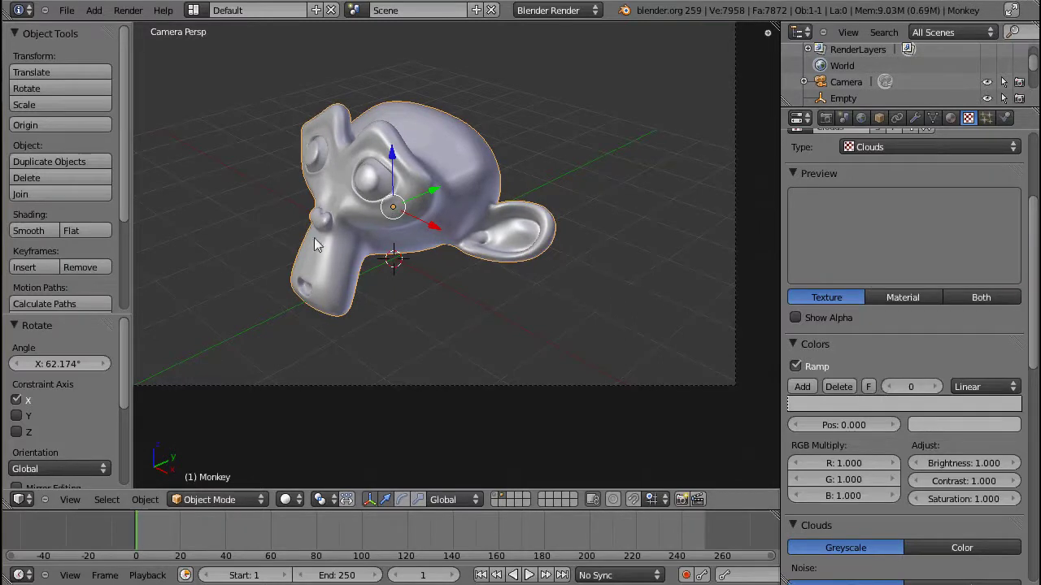
Step: Try the monkey head's Displace midlevel at 0.000 and 0.582, and raise it further
{"action": "scroll", "coordinate": [940, 342], "scroll_direction": "up", "scroll_amount": 5}
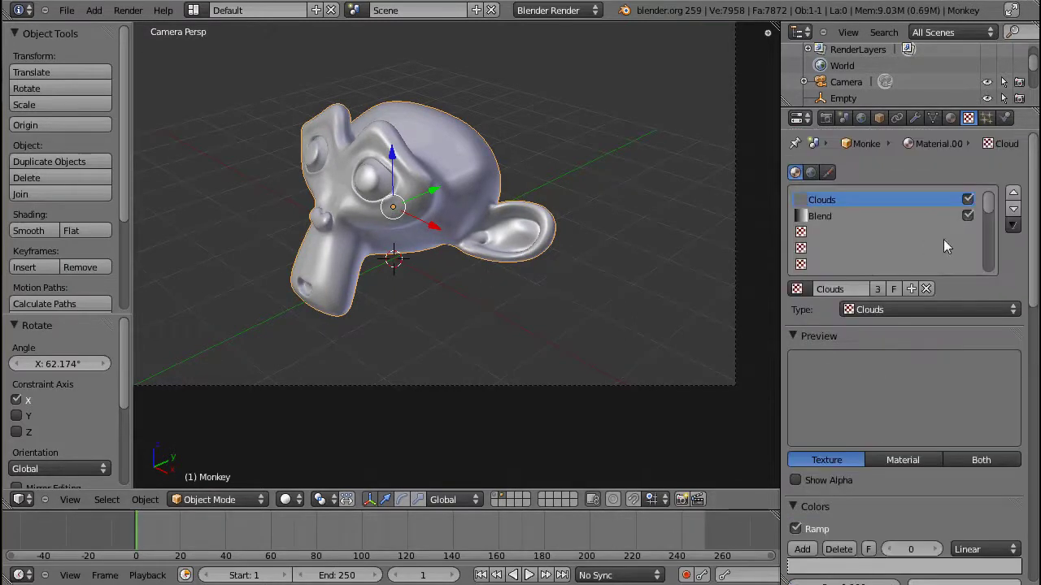
{"action": "left_click", "coordinate": [917, 119]}
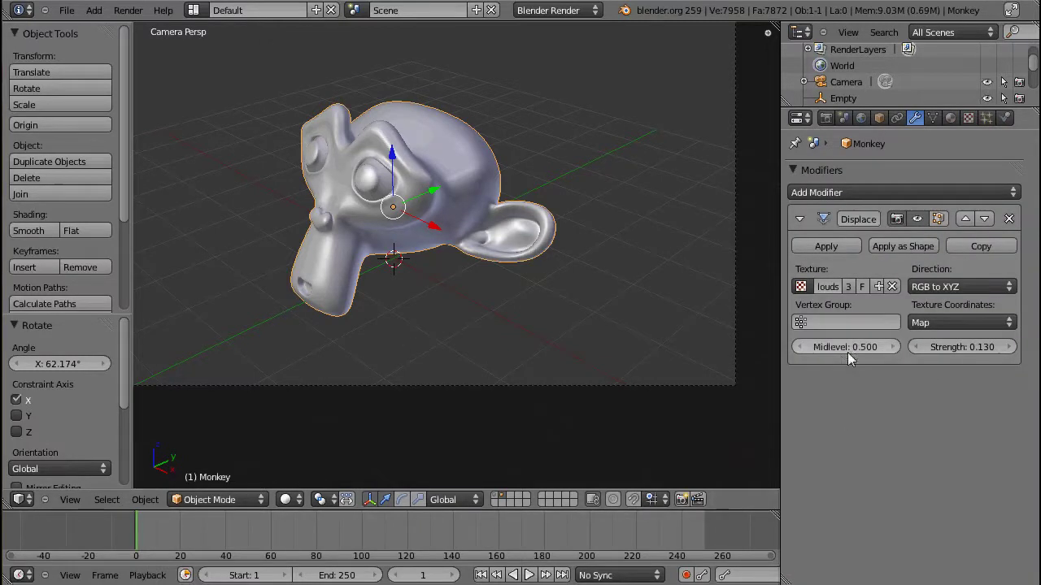
{"action": "left_click_drag", "start_coordinate": [847, 349], "coordinate": [394, 367]}
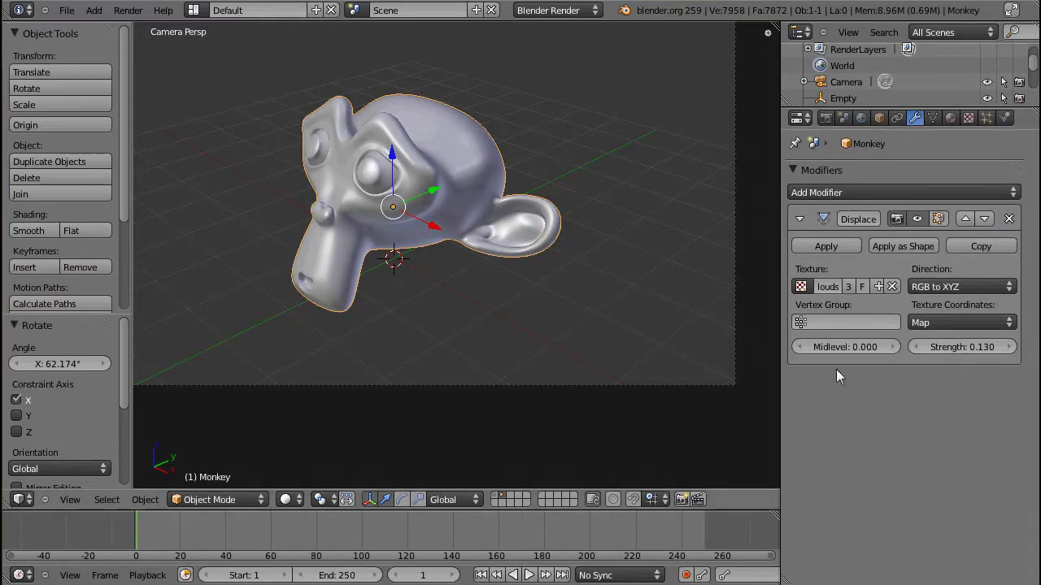
{"action": "left_click_drag", "start_coordinate": [836, 350], "coordinate": [911, 351]}
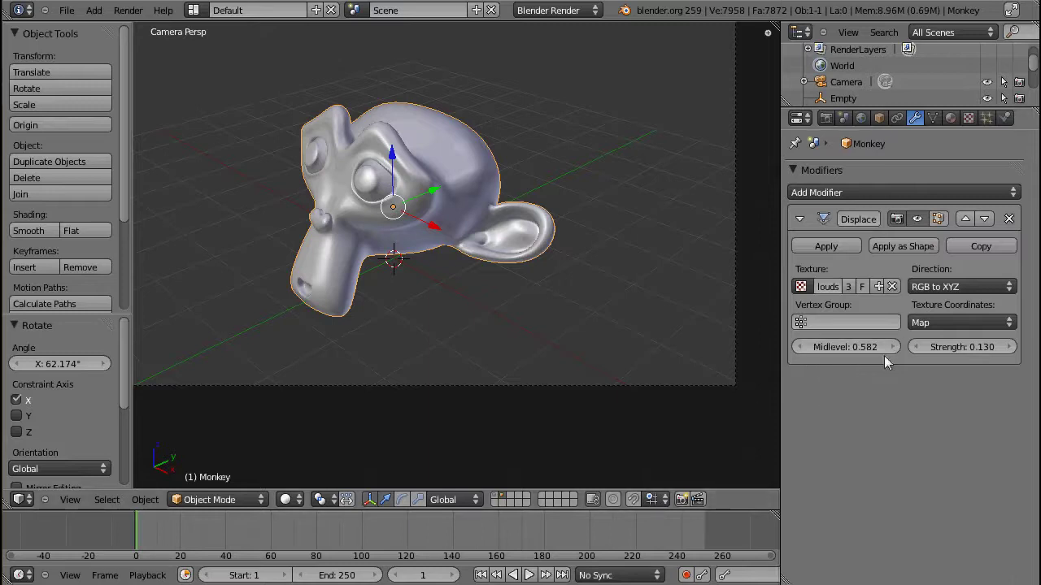
{"action": "mouse_move", "coordinate": [862, 355]}
{"action": "left_mouse_down"}
{"action": "mouse_move", "coordinate": [814, 357]}
{"action": "mouse_move", "coordinate": [902, 355]}
{"action": "mouse_move", "coordinate": [878, 355]}
{"action": "left_mouse_up"}
{"action": "left_click", "coordinate": [951, 118]}
{"action": "left_click", "coordinate": [967, 118]}
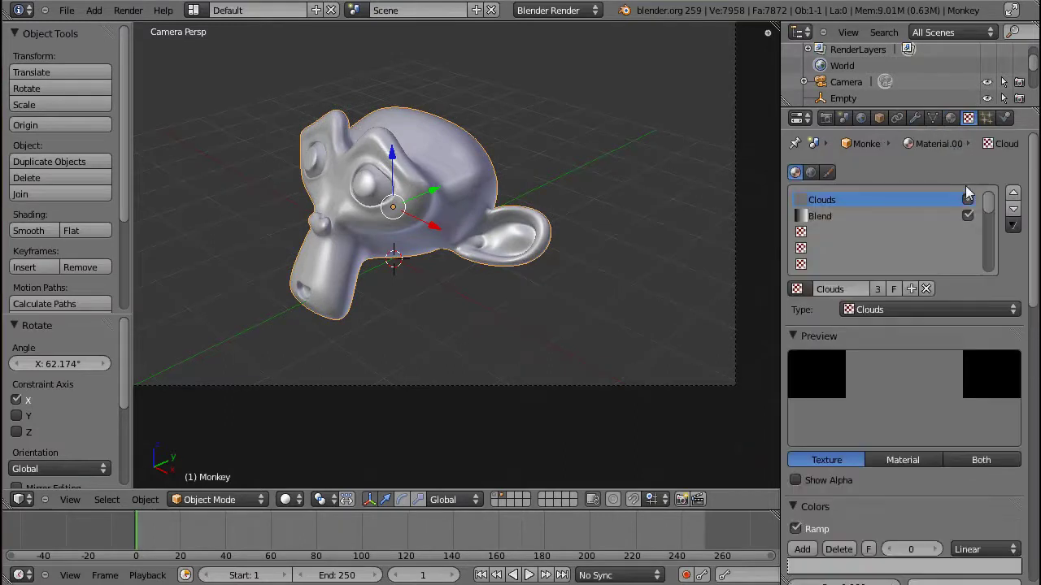
{"action": "left_click", "coordinate": [951, 118]}
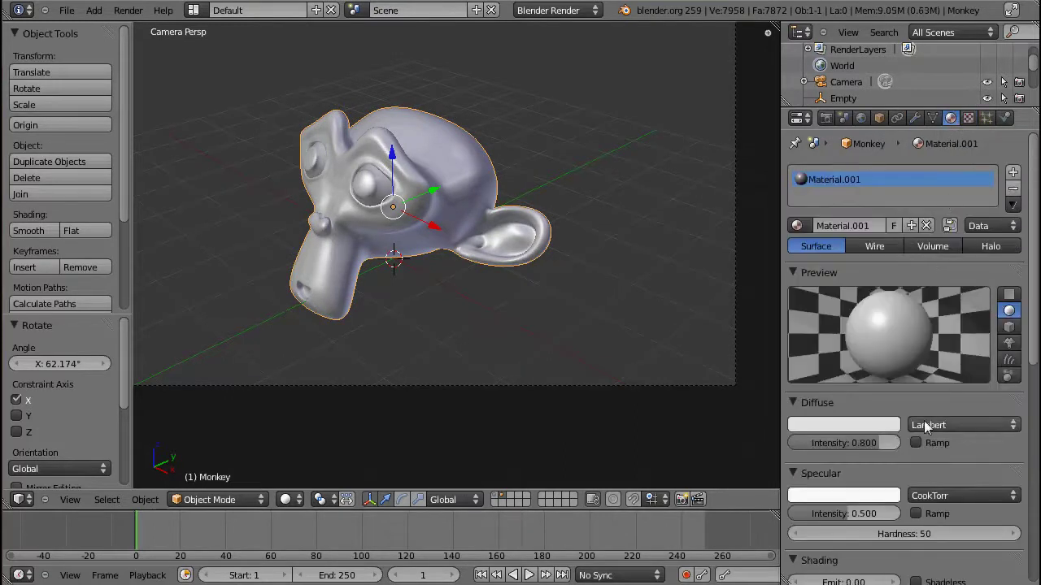
{"action": "scroll", "coordinate": [948, 498], "scroll_direction": "down", "scroll_amount": 3}
{"action": "scroll", "coordinate": [948, 494], "scroll_direction": "up", "scroll_amount": 3}
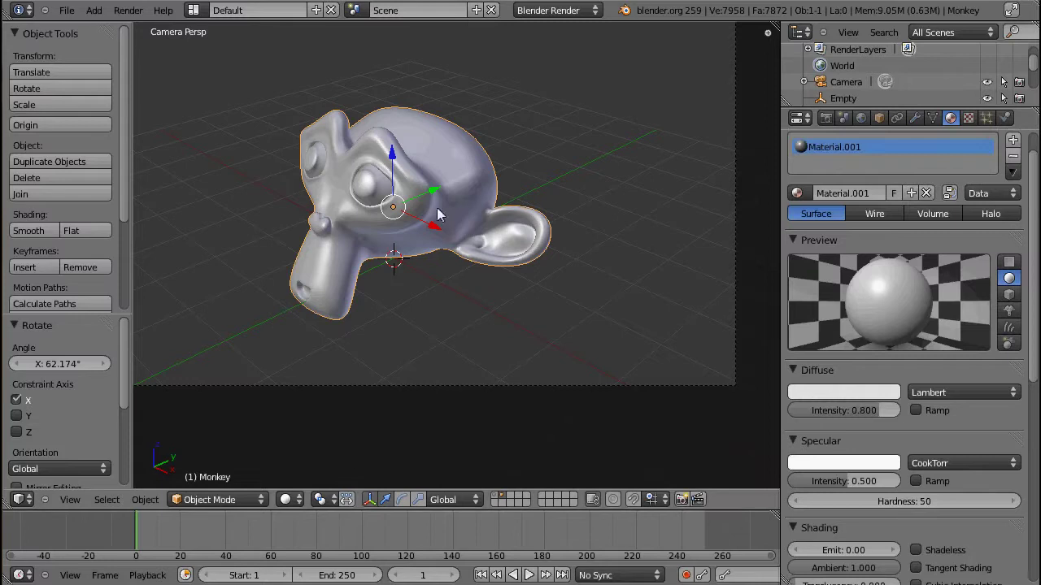
Step: Move the monkey head out of the camera frame, about 7.381 units along the X axis
{"action": "scroll", "coordinate": [454, 259], "scroll_direction": "down", "scroll_amount": 3}
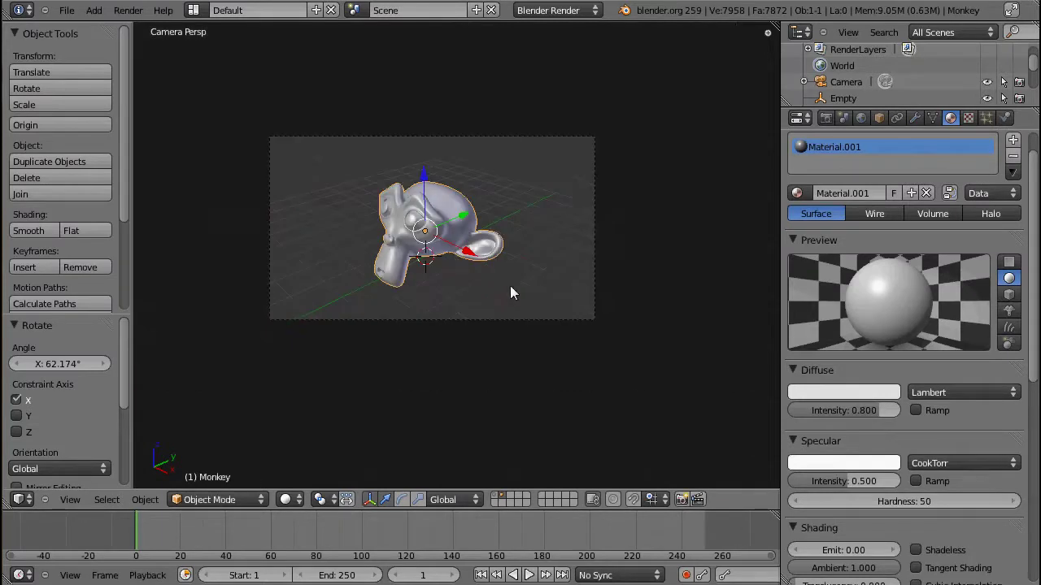
{"action": "key", "text": "g"}
{"action": "key", "text": "x"}
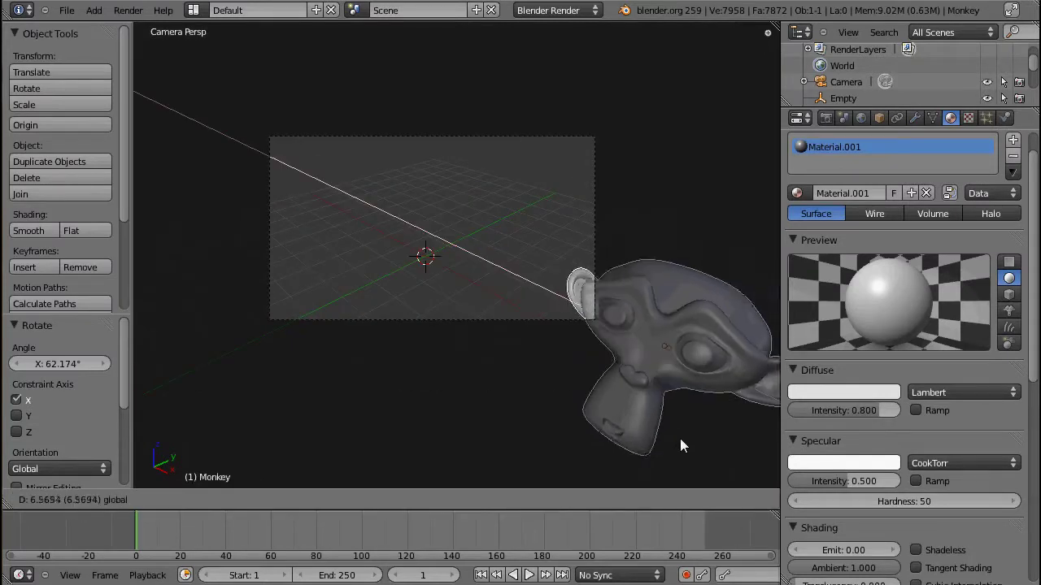
{"action": "left_click", "coordinate": [667, 439]}
Step: Add a Bezier curve and enlarge it by factors of about 3.906 and 1.161
{"action": "key", "text": "shift+a"}
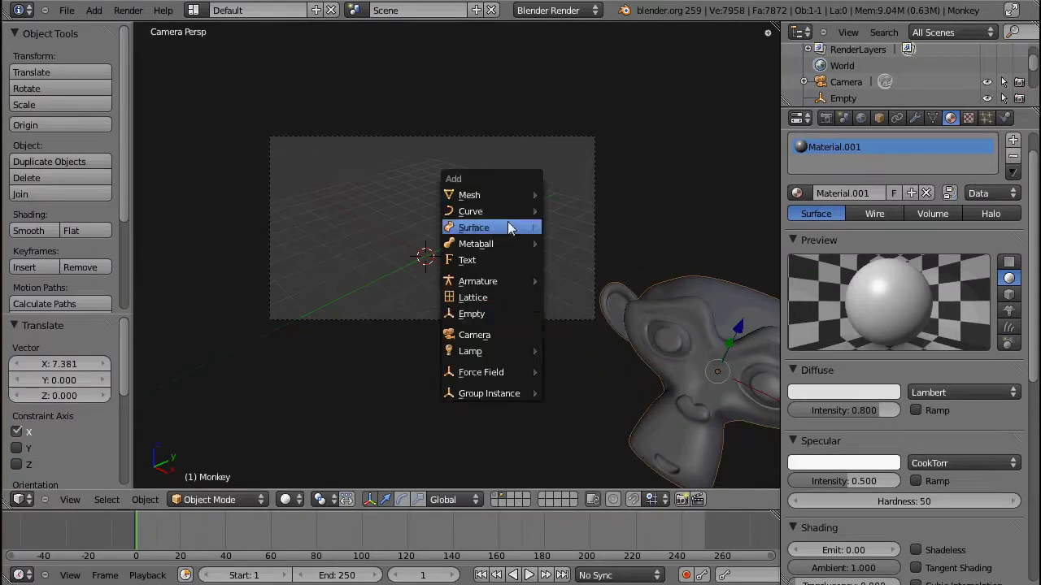
{"action": "mouse_move", "coordinate": [508, 213]}
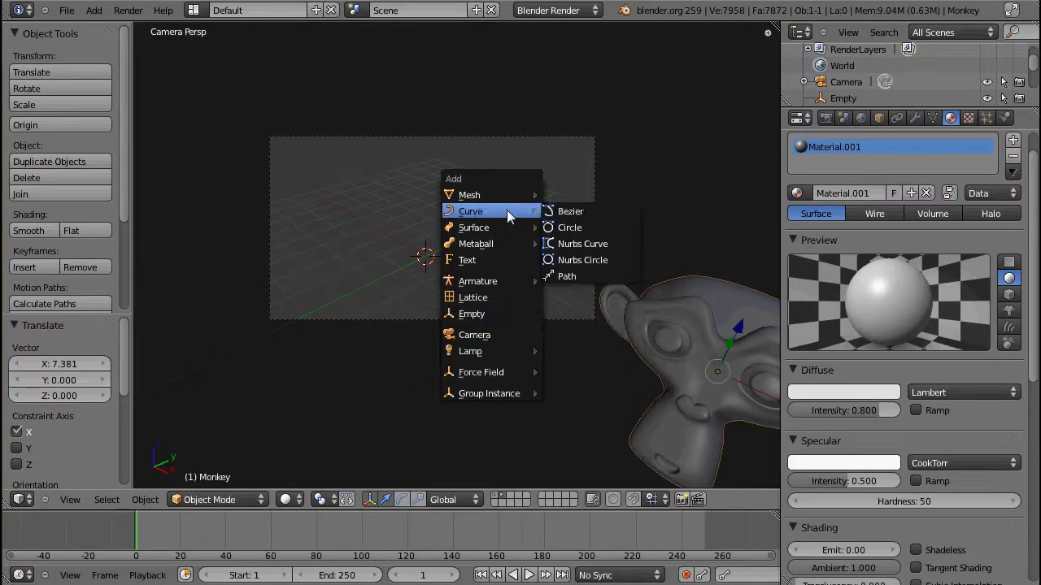
{"action": "left_click", "coordinate": [587, 211]}
{"action": "key", "text": "s"}
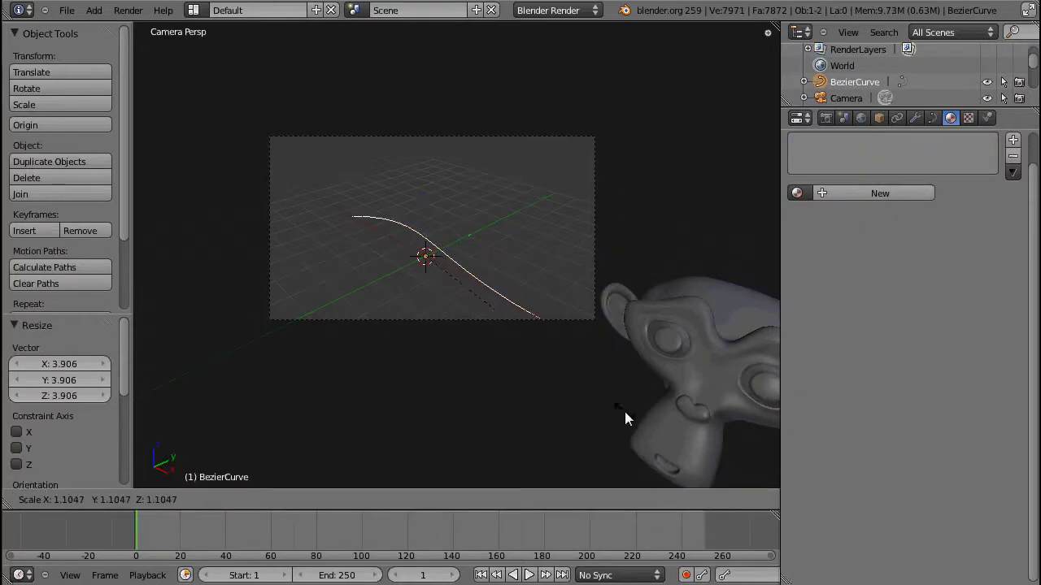
{"action": "left_click", "coordinate": [569, 419]}
Step: Add a Bezier circle and scale it down to about 0.375
{"action": "key", "text": "shift+a"}
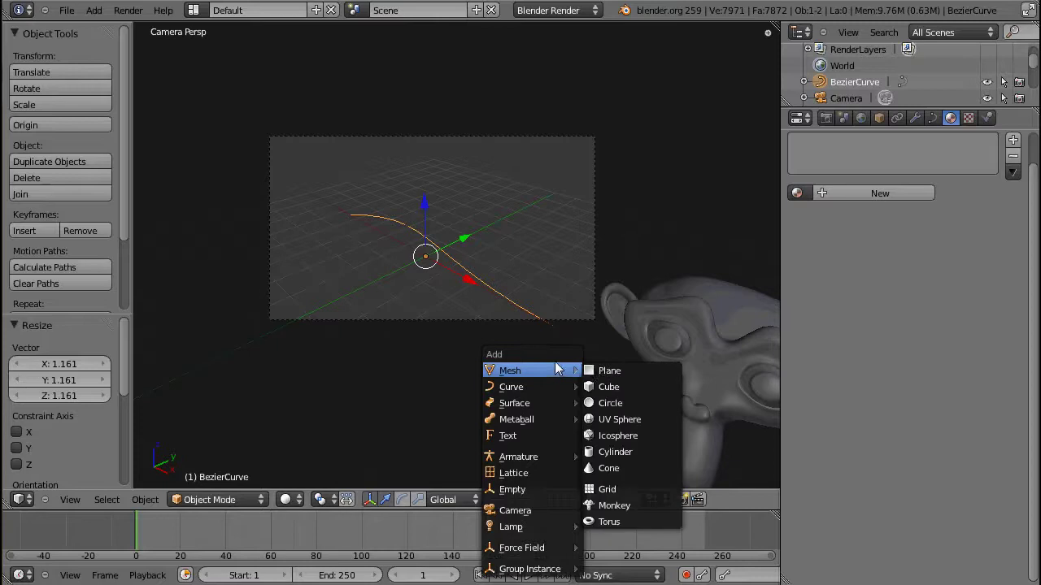
{"action": "mouse_move", "coordinate": [553, 403]}
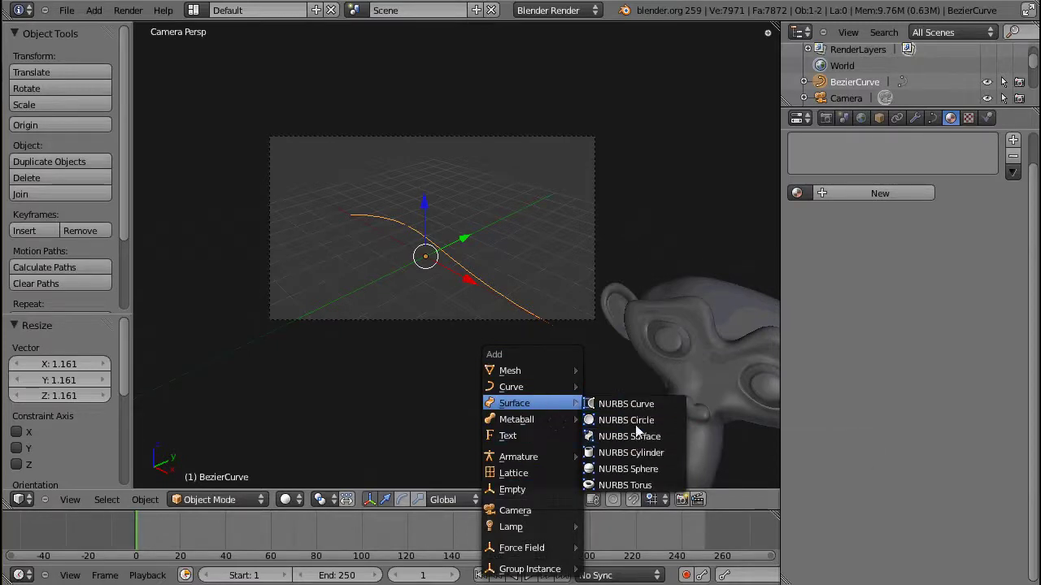
{"action": "mouse_move", "coordinate": [511, 387]}
{"action": "left_click", "coordinate": [618, 403]}
{"action": "key", "text": "s"}
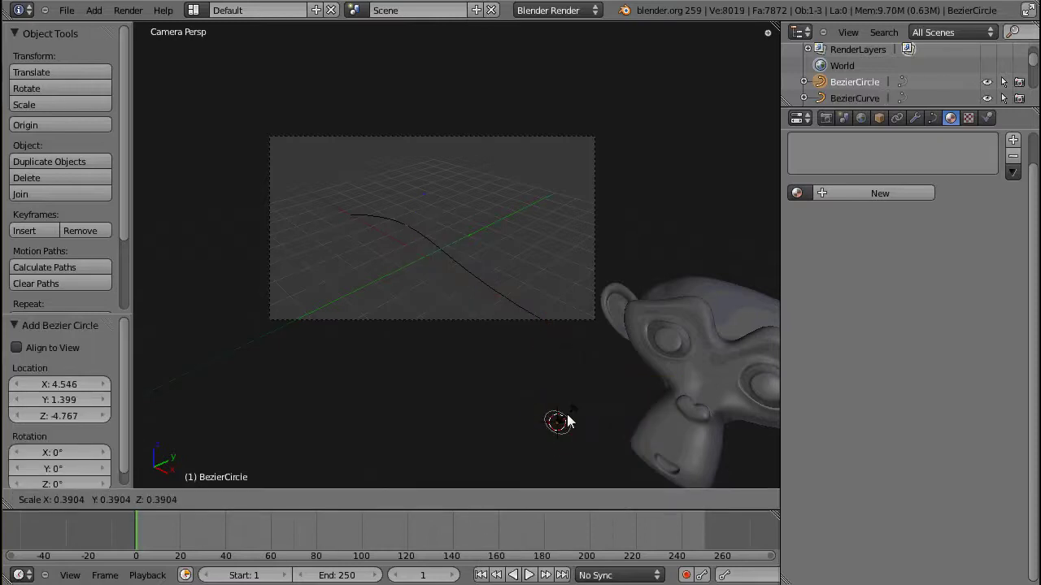
{"action": "left_click", "coordinate": [562, 420]}
Step: Give the Bezier curve a tube shape by assigning BezierCircle as its bevel object
{"action": "right_click", "coordinate": [520, 310]}
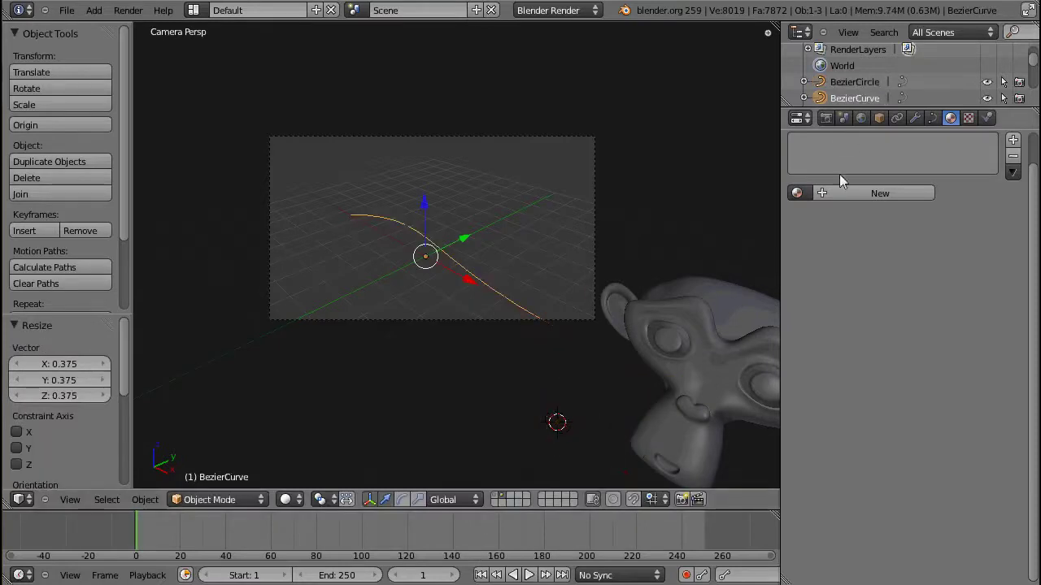
{"action": "left_click", "coordinate": [933, 118]}
{"action": "left_click", "coordinate": [939, 469]}
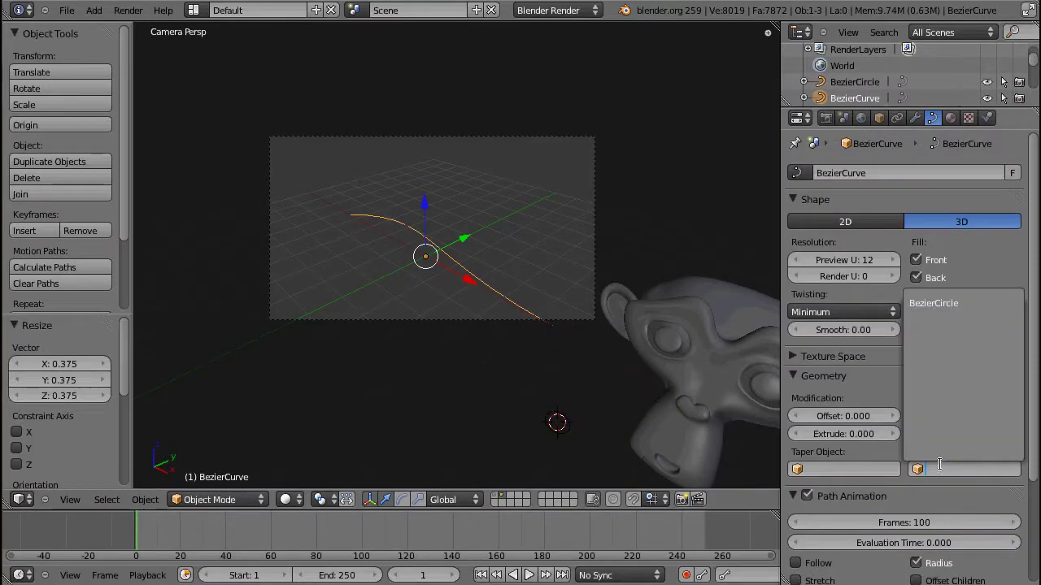
{"action": "left_click", "coordinate": [948, 302]}
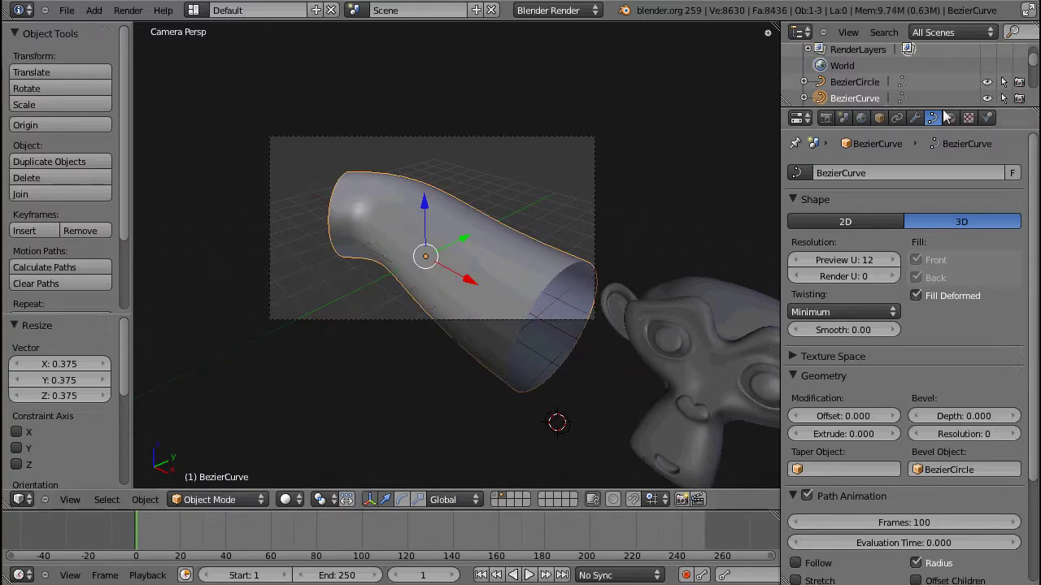
Step: Check the Bezier curve's modifiers and assign the existing Material.001 to the curve
{"action": "left_click", "coordinate": [914, 118]}
{"action": "left_click", "coordinate": [897, 194]}
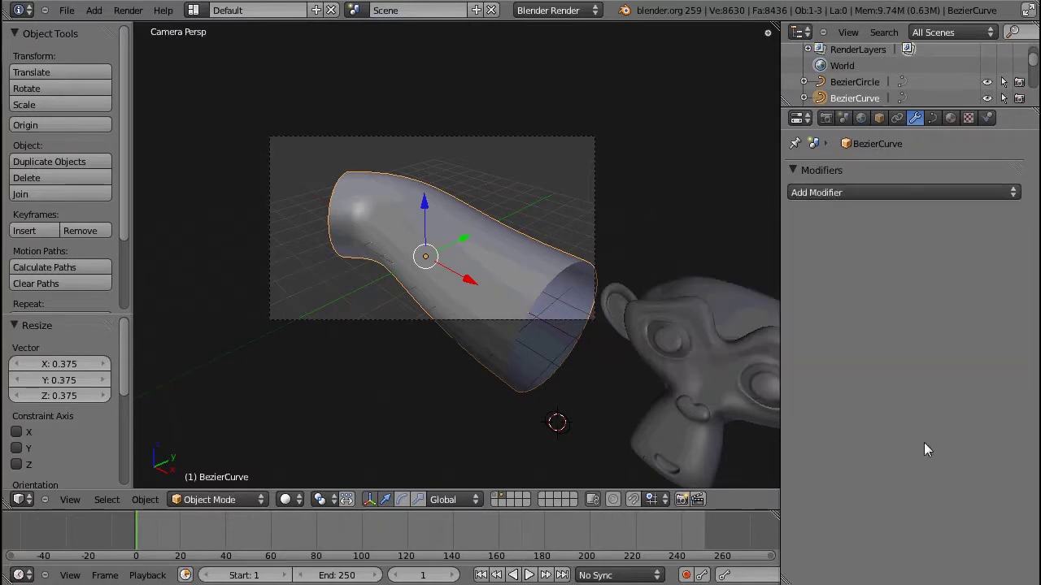
{"action": "left_click", "coordinate": [950, 118]}
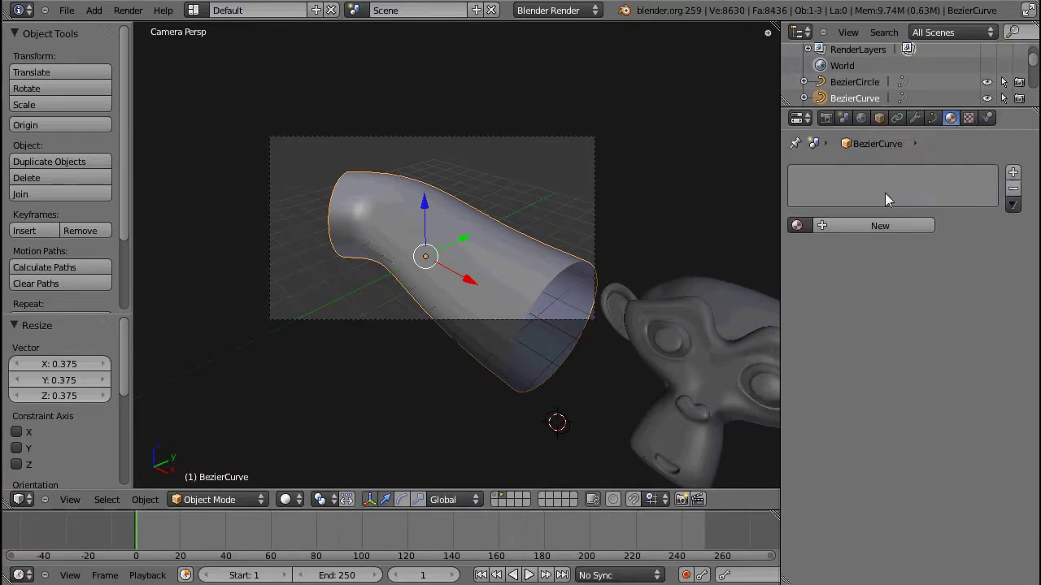
{"action": "left_click", "coordinate": [798, 225]}
{"action": "left_click", "coordinate": [838, 265]}
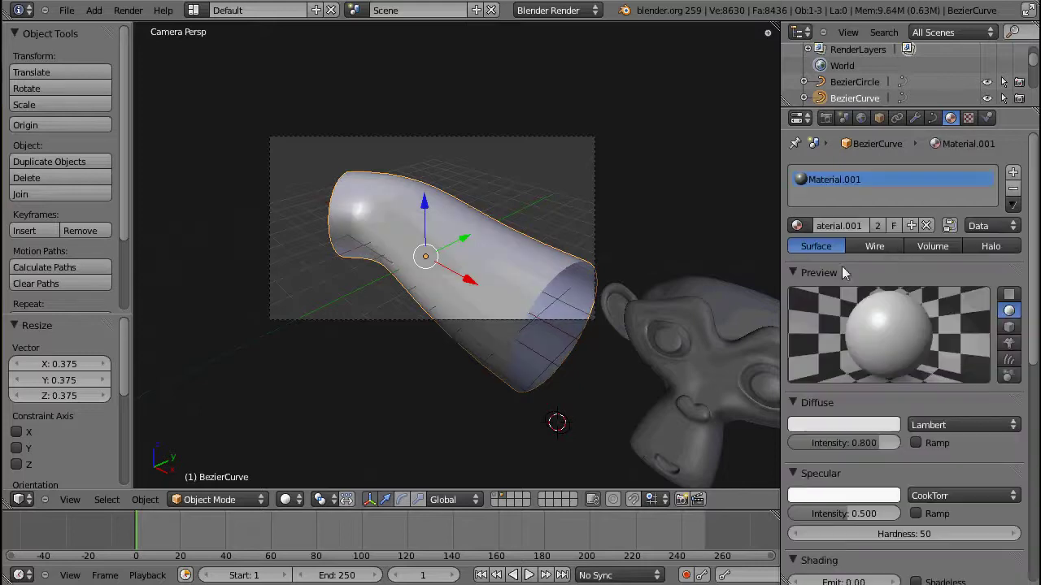
Step: Enable the Clouds texture's Displace influence on the curve's material and set it to 0.461
{"action": "left_click", "coordinate": [968, 118]}
{"action": "scroll", "coordinate": [920, 426], "scroll_direction": "down", "scroll_amount": 15}
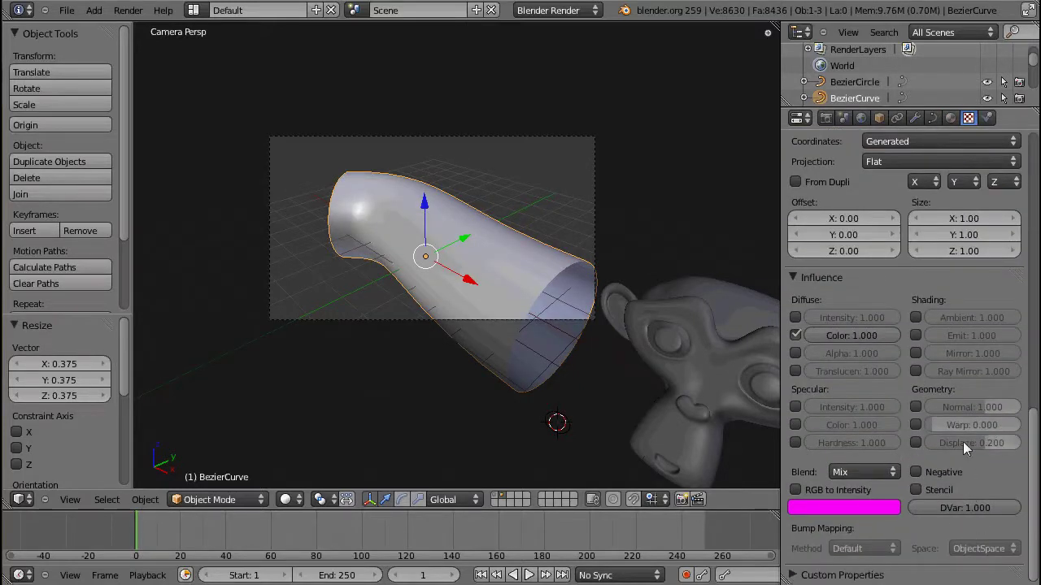
{"action": "left_click", "coordinate": [916, 443]}
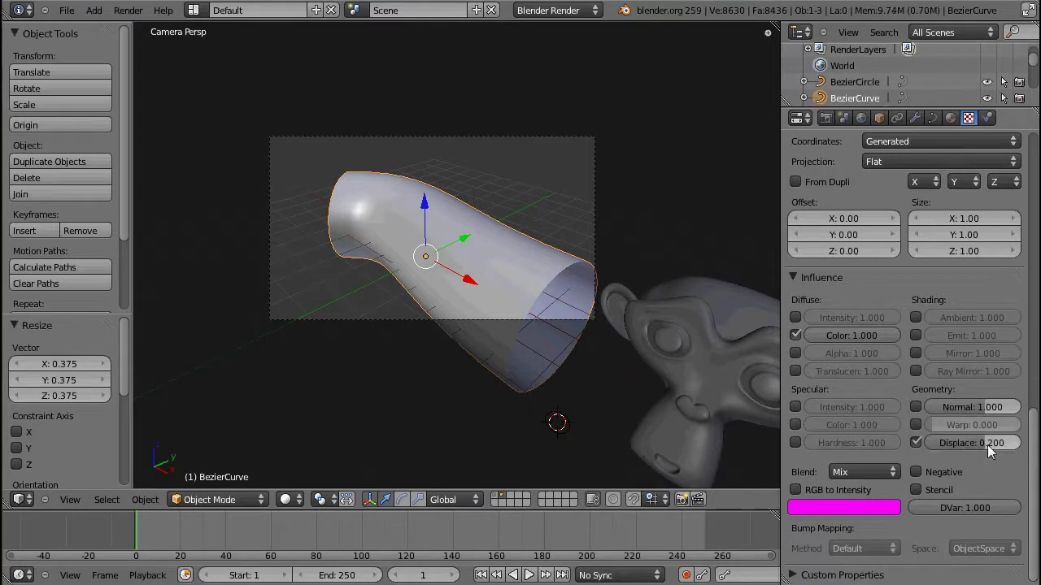
{"action": "scroll", "coordinate": [933, 475], "scroll_direction": "up", "scroll_amount": 15}
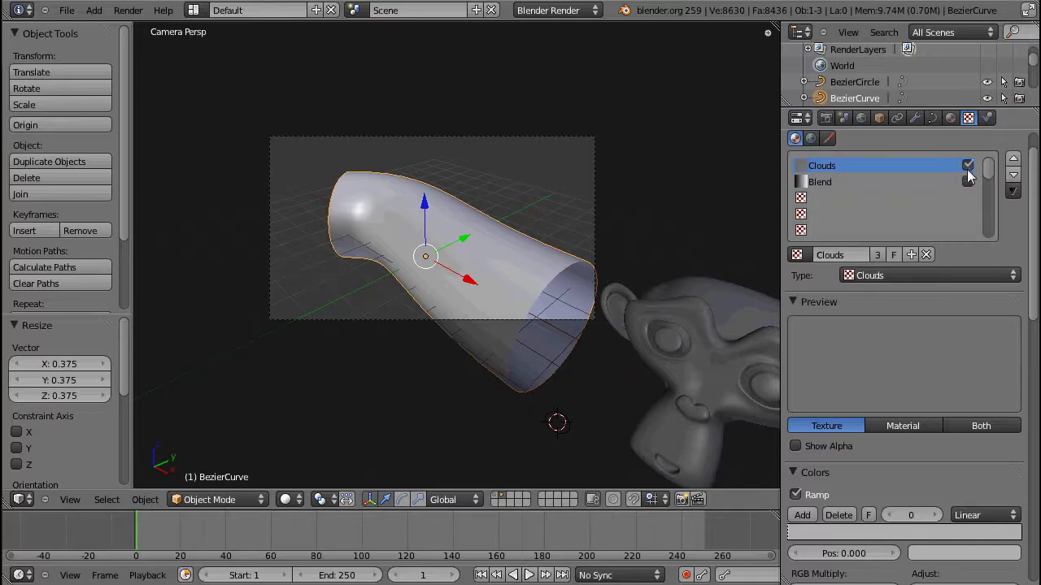
{"action": "scroll", "coordinate": [867, 462], "scroll_direction": "down", "scroll_amount": 14}
{"action": "scroll", "coordinate": [872, 467], "scroll_direction": "down", "scroll_amount": 5}
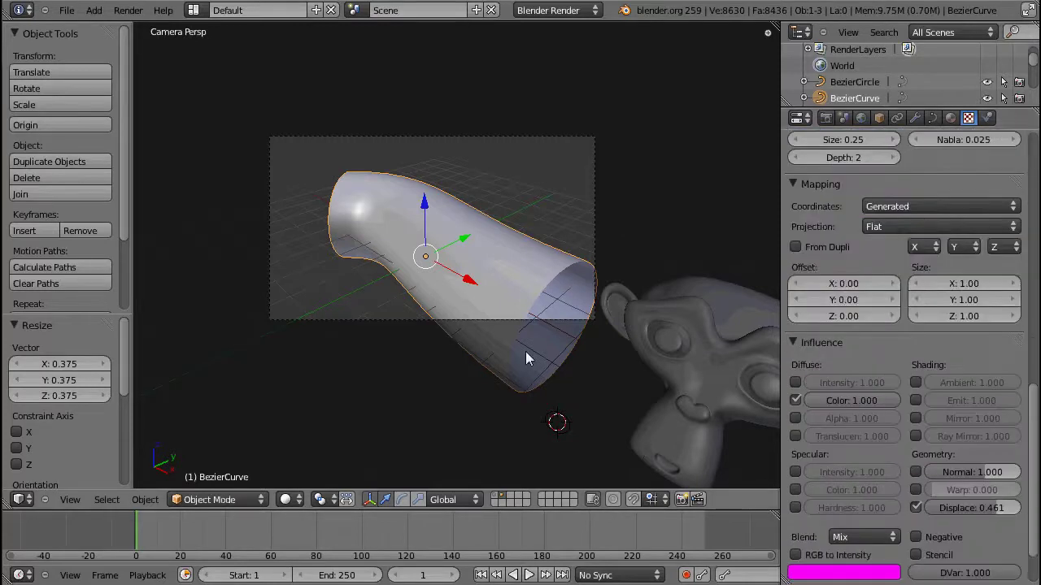
Step: Make layer 1 visible along with the current layer and render the Bezier curve from the camera
{"action": "key", "text": "F12"}
{"action": "key", "text": "Escape"}
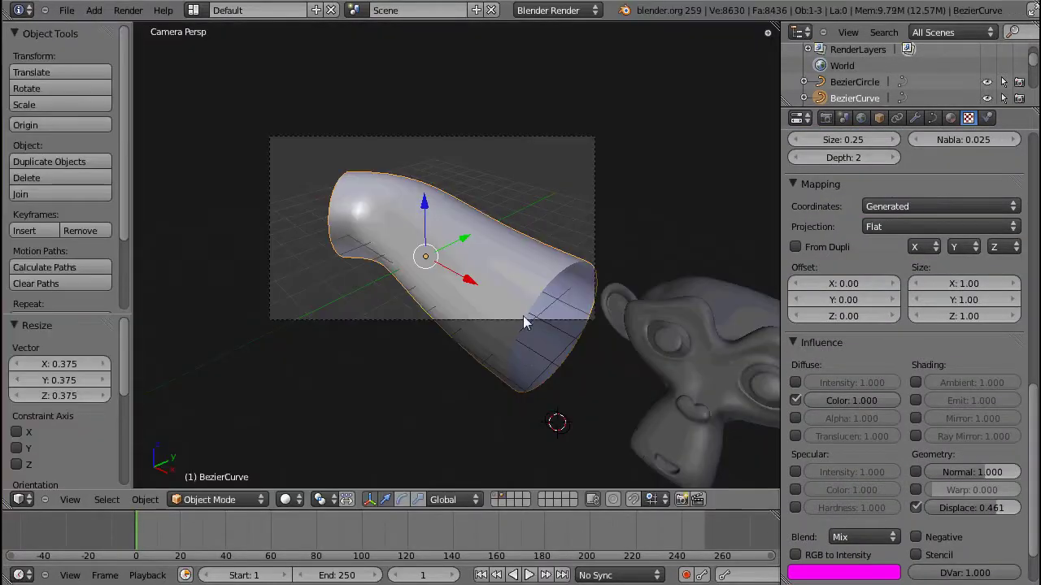
{"action": "scroll", "coordinate": [521, 301], "scroll_direction": "down", "scroll_amount": 4}
{"action": "key", "text": "1"}
{"action": "scroll", "coordinate": [473, 311], "scroll_direction": "up", "scroll_amount": 8}
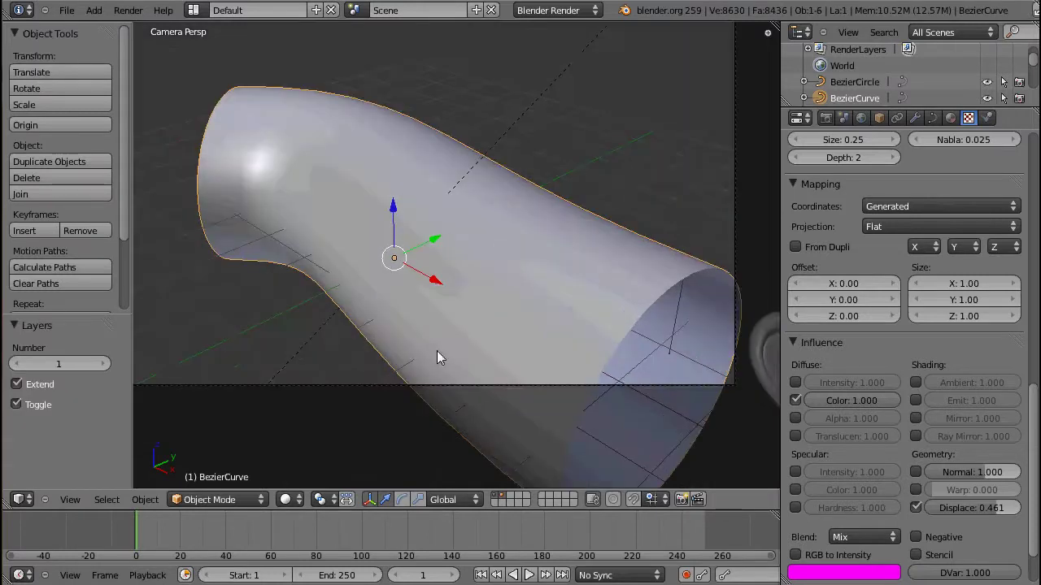
{"action": "key", "text": "F12"}
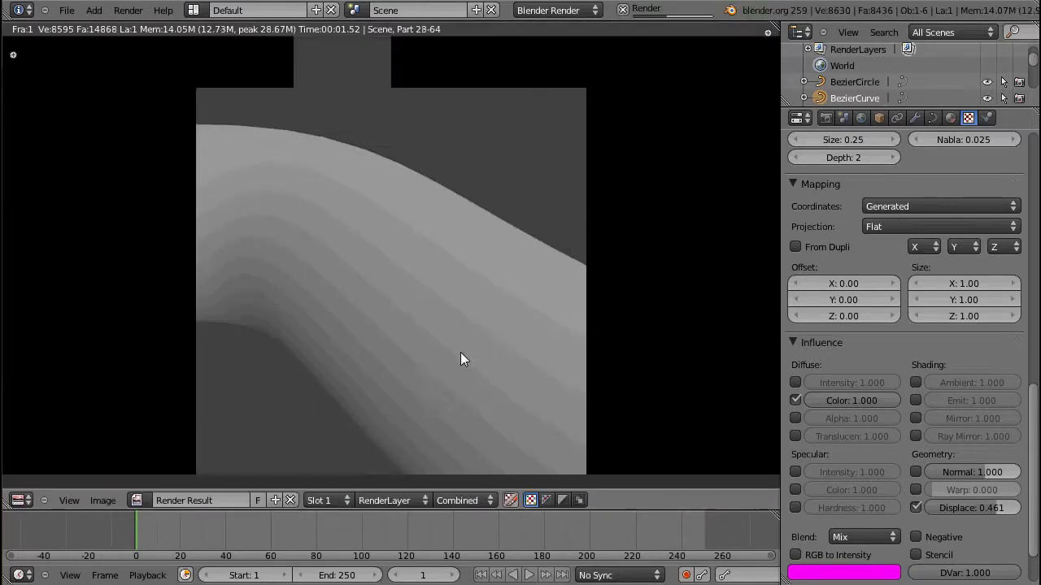
{"action": "scroll", "coordinate": [471, 362], "scroll_direction": "up", "scroll_amount": 1}
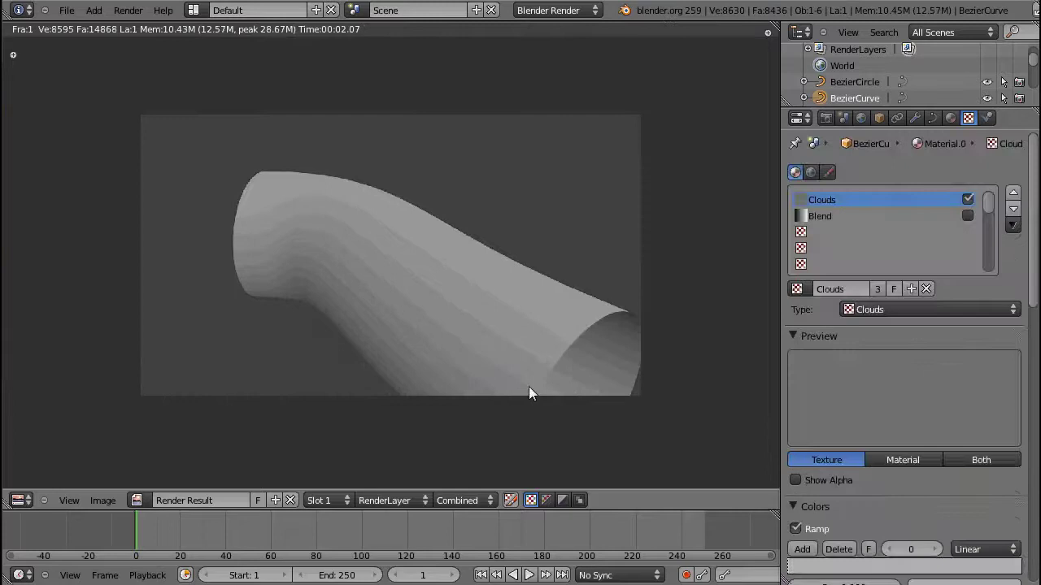
{"action": "key", "text": "Escape"}
Step: Add a colour stop to the Clouds texture's ramp, making position 0.000 black and position 1.000 white
{"action": "scroll", "coordinate": [878, 452], "scroll_direction": "down", "scroll_amount": 3}
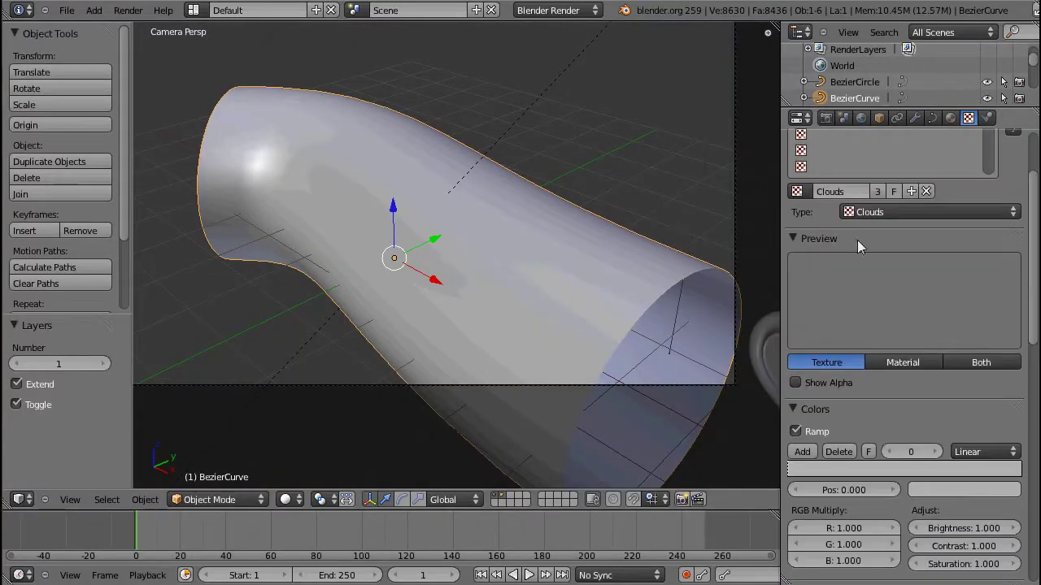
{"action": "scroll", "coordinate": [810, 421], "scroll_direction": "down", "scroll_amount": 5}
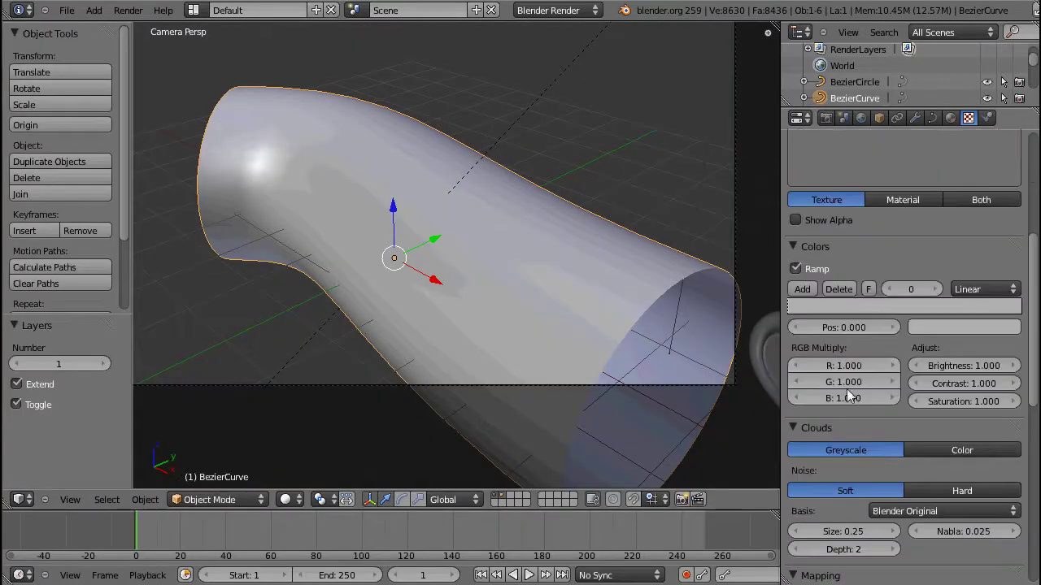
{"action": "left_click", "coordinate": [802, 288]}
{"action": "left_click", "coordinate": [976, 326]}
{"action": "left_click_drag", "start_coordinate": [1015, 147], "coordinate": [1013, 123]}
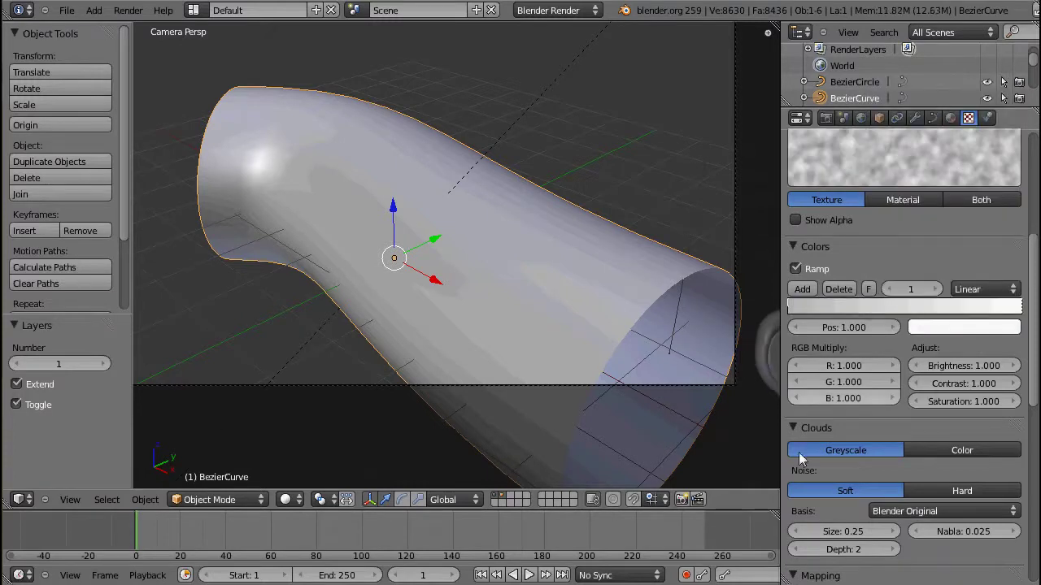
{"action": "left_click", "coordinate": [791, 307]}
{"action": "left_click", "coordinate": [1010, 328]}
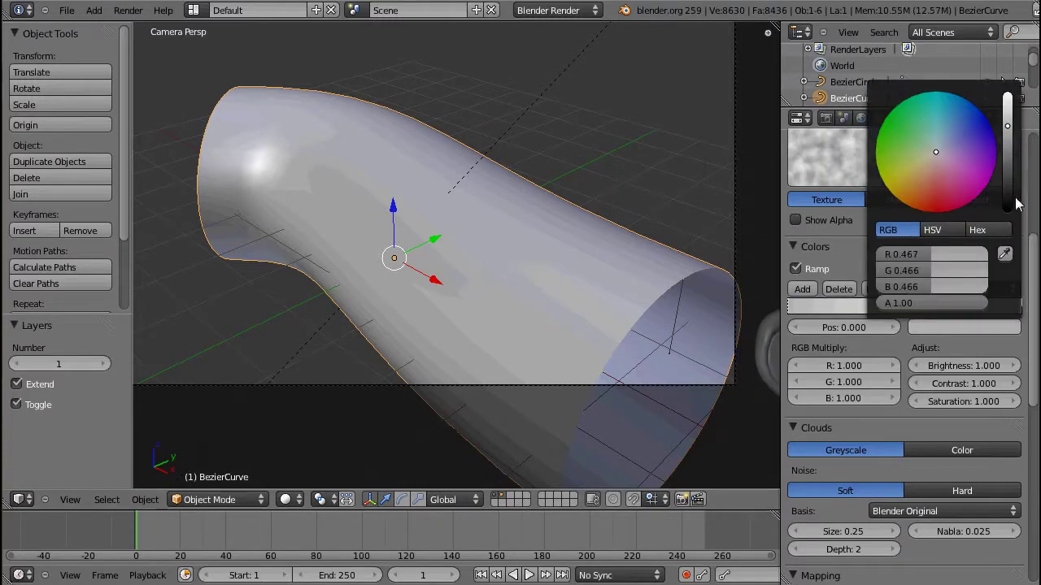
{"action": "left_click_drag", "start_coordinate": [1012, 193], "coordinate": [1010, 213]}
{"action": "scroll", "coordinate": [889, 374], "scroll_direction": "up", "scroll_amount": 8}
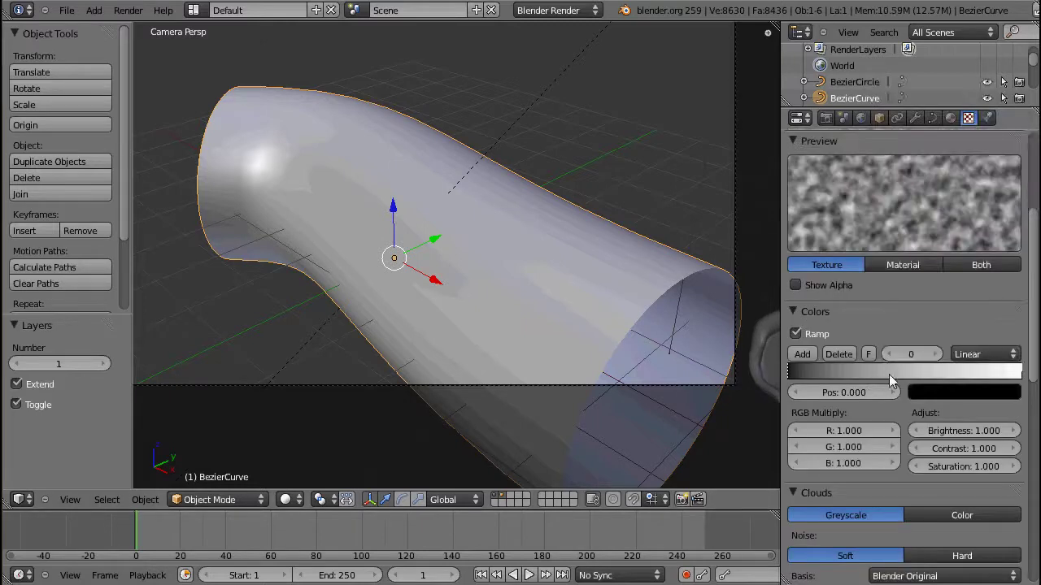
Step: Render the camera view again to examine how the Clouds texture displaces the curve
{"action": "key", "text": "F12"}
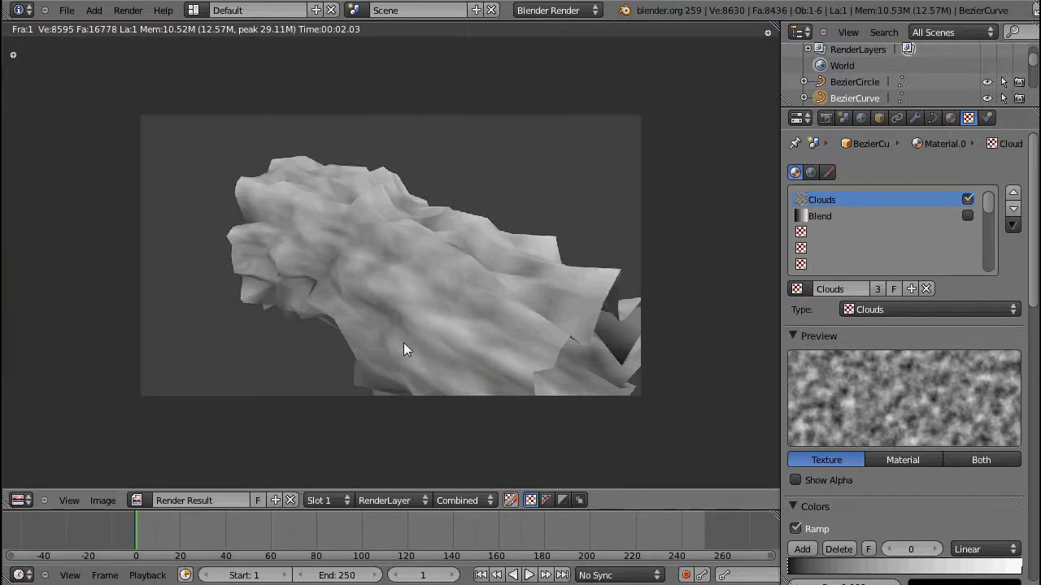
{"action": "scroll", "coordinate": [910, 407], "scroll_direction": "down", "scroll_amount": 5}
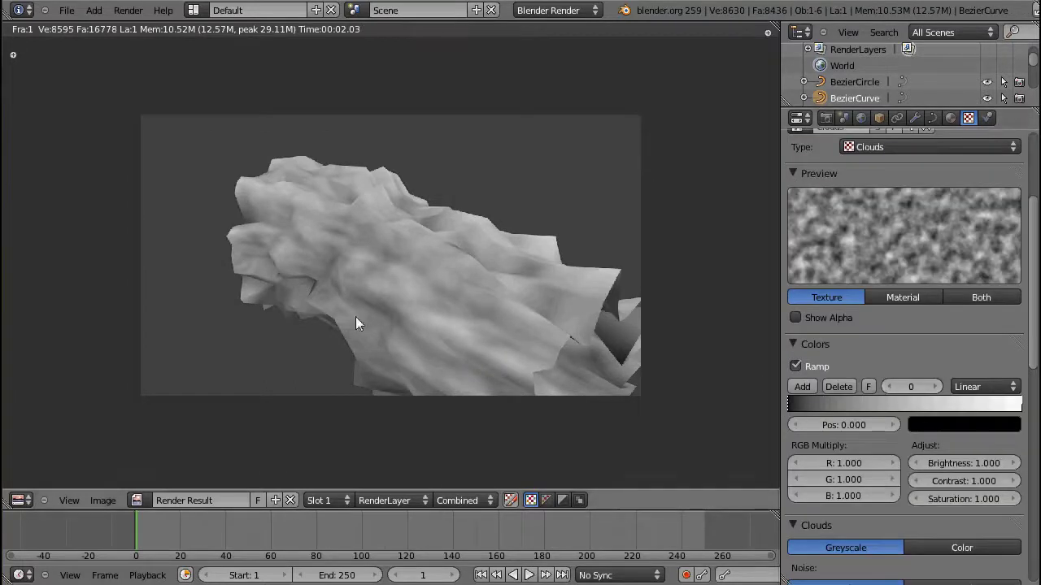
{"action": "scroll", "coordinate": [917, 417], "scroll_direction": "down", "scroll_amount": 17}
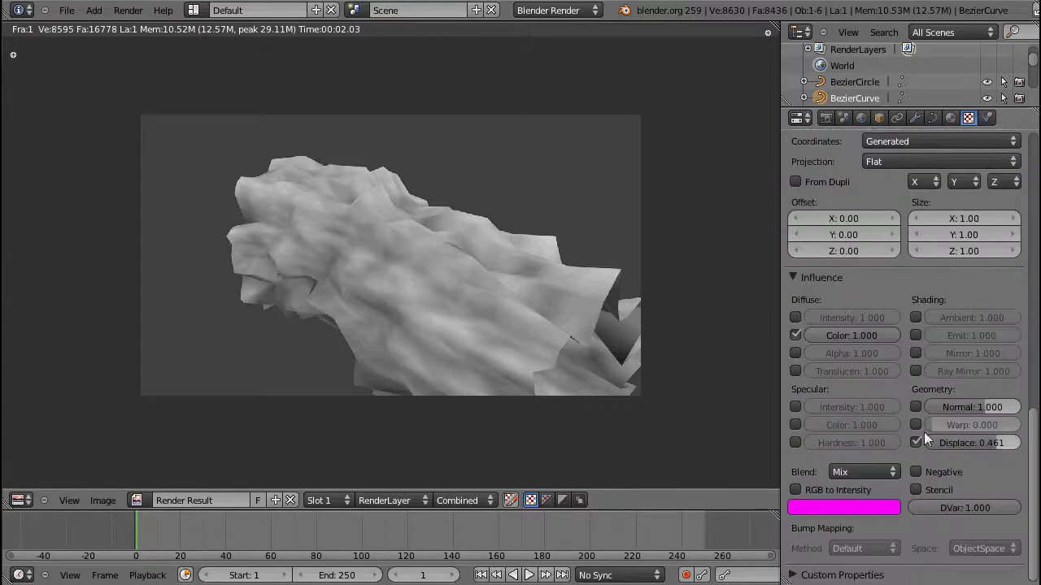
{"action": "key", "text": "Escape"}
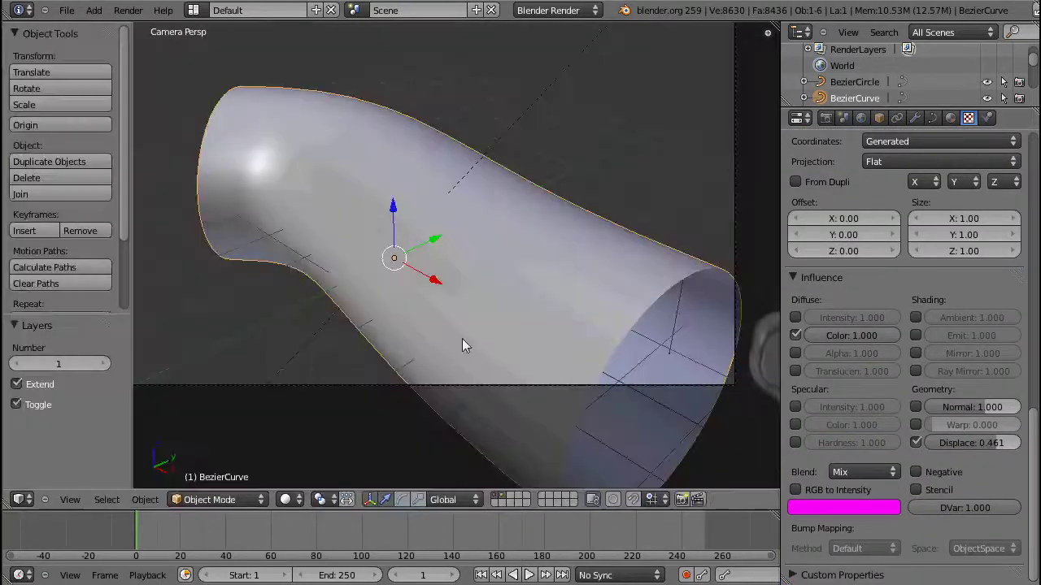
Step: Delete the Bezier curve
{"action": "scroll", "coordinate": [472, 335], "scroll_direction": "down", "scroll_amount": 3}
{"action": "scroll", "coordinate": [486, 337], "scroll_direction": "up", "scroll_amount": 2}
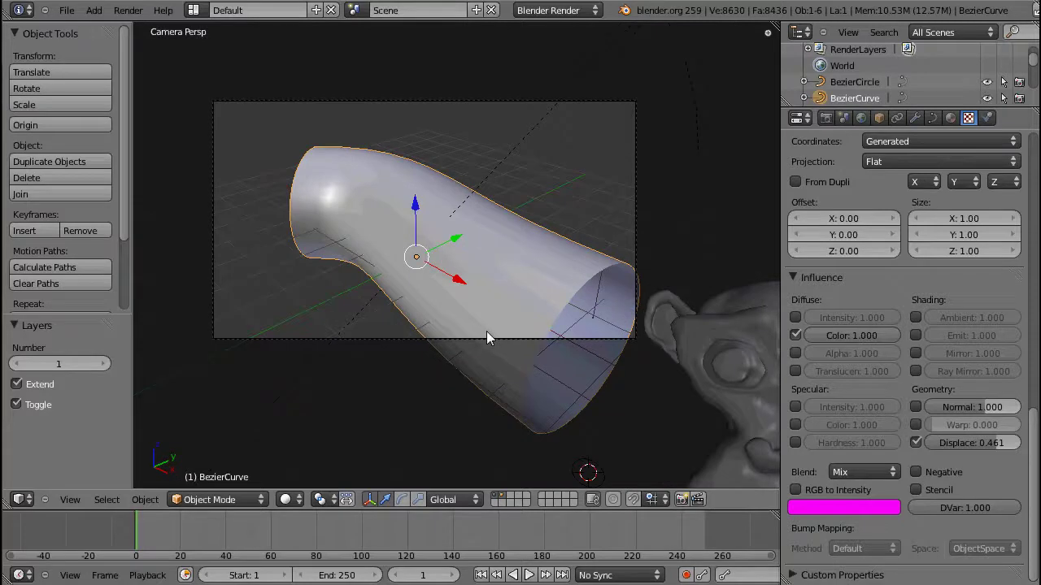
{"action": "key", "text": "x"}
{"action": "left_click", "coordinate": [487, 331]}
Step: Select the monkey head and clear its location to return it to the scene origin
{"action": "right_click", "coordinate": [761, 373]}
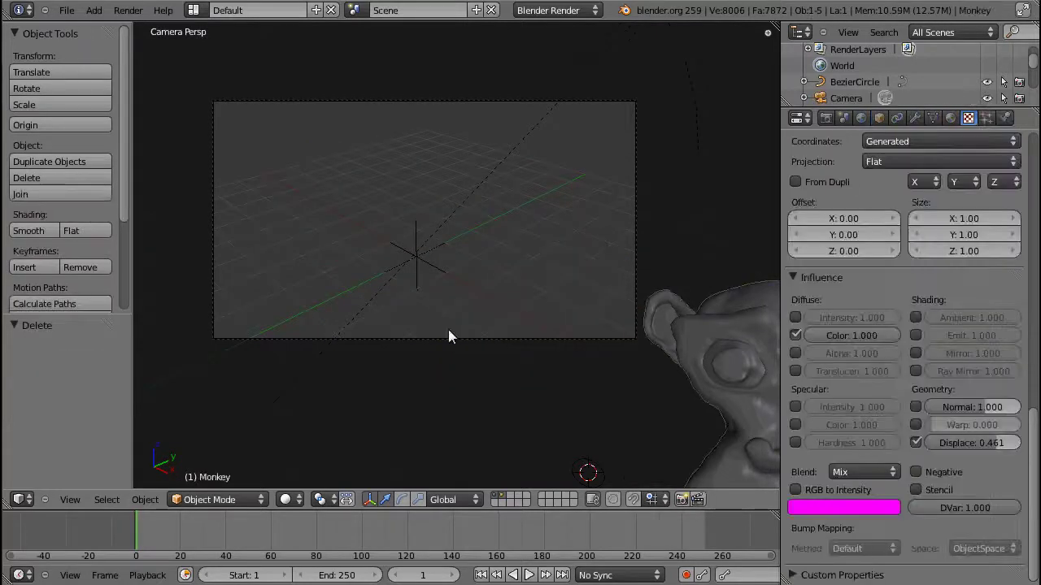
{"action": "key", "text": "alt+g"}
{"action": "scroll", "coordinate": [860, 290], "scroll_direction": "up", "scroll_amount": 8}
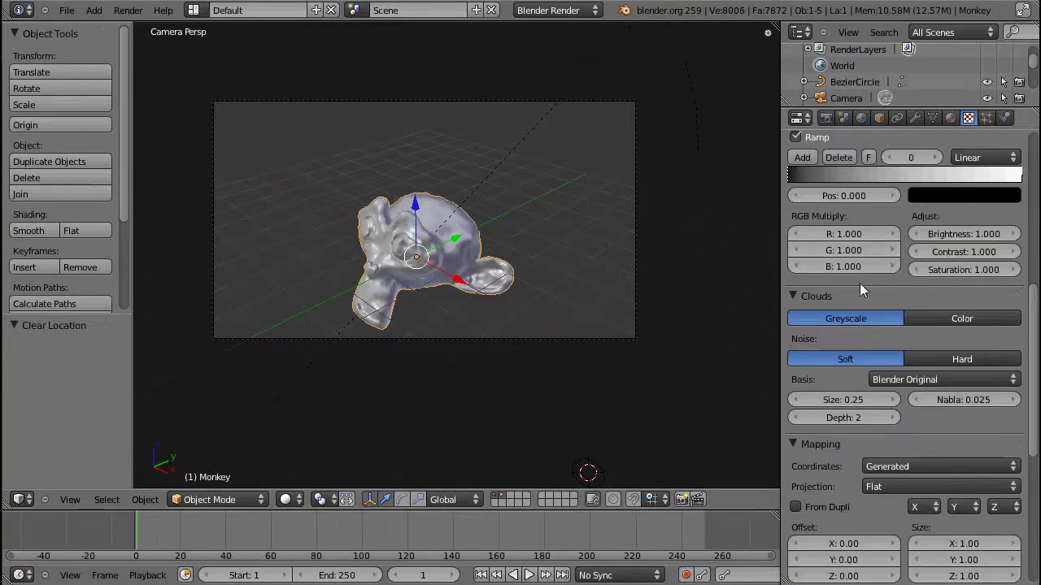
{"action": "scroll", "coordinate": [860, 290], "scroll_direction": "down", "scroll_amount": 8}
Step: Change the texture of the monkey head's Displace modifier to Blend
{"action": "left_click", "coordinate": [915, 118]}
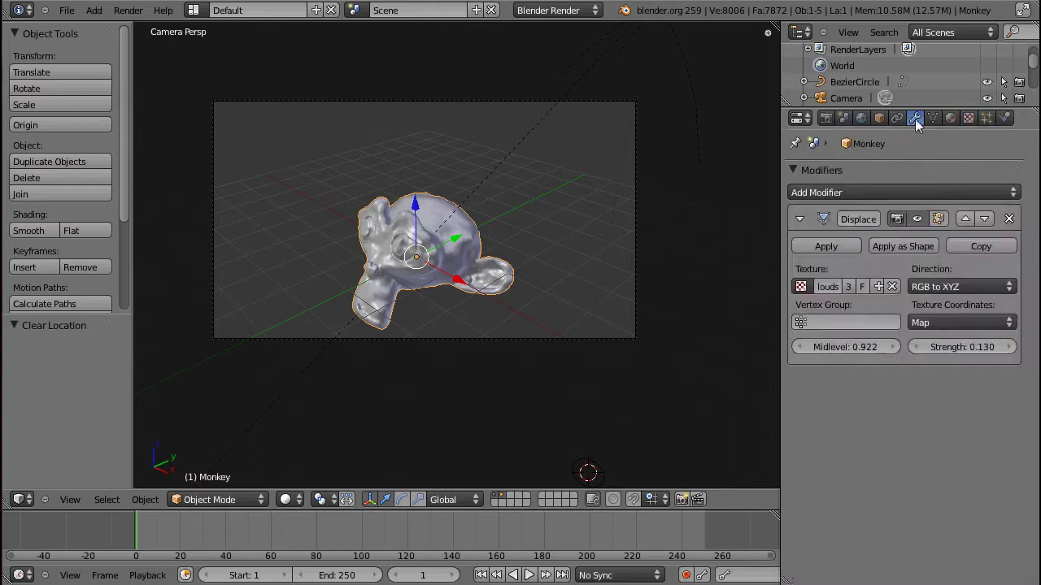
{"action": "left_click", "coordinate": [801, 286]}
{"action": "left_click", "coordinate": [845, 311]}
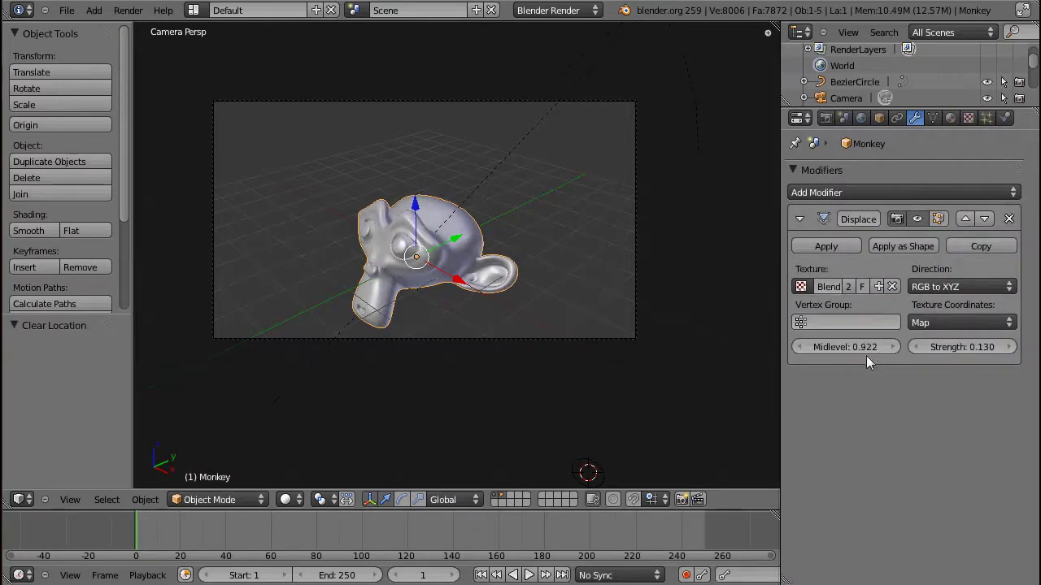
Step: Set the Displace modifier's midlevel to 0.000 and strength to about 0.753, checking from the front view
{"action": "scroll", "coordinate": [320, 279], "scroll_direction": "up", "scroll_amount": 3}
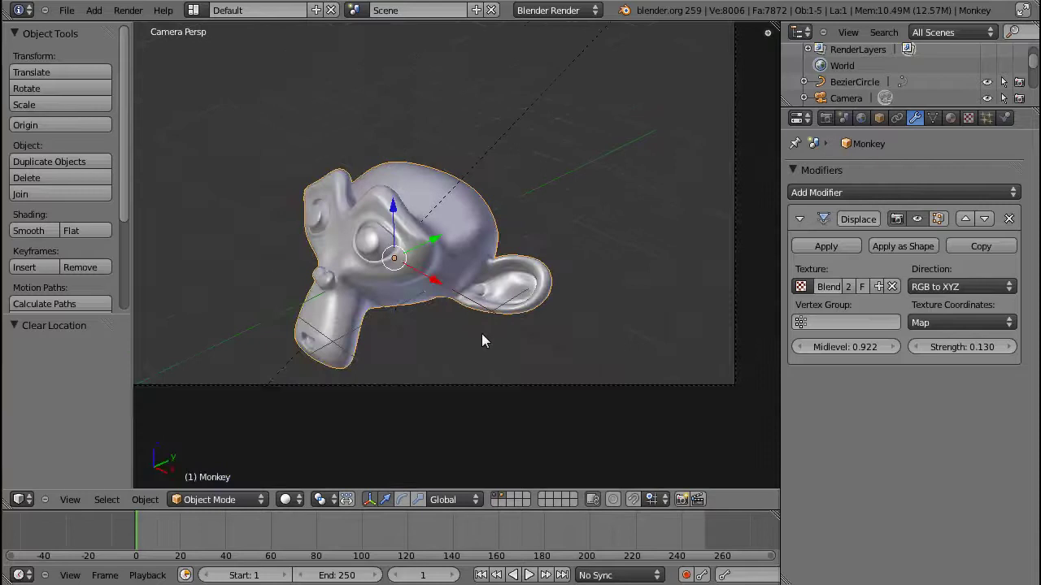
{"action": "key", "text": "KP_1"}
{"action": "scroll", "coordinate": [482, 340], "scroll_direction": "up", "scroll_amount": 4}
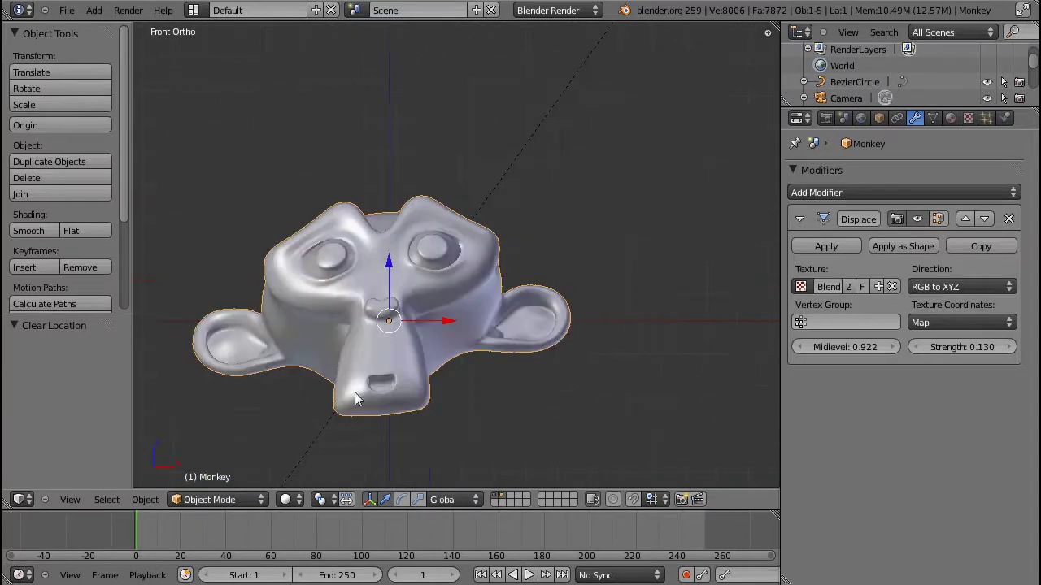
{"action": "left_click_drag", "start_coordinate": [870, 347], "coordinate": [488, 362]}
{"action": "left_click_drag", "start_coordinate": [943, 349], "coordinate": [1006, 356]}
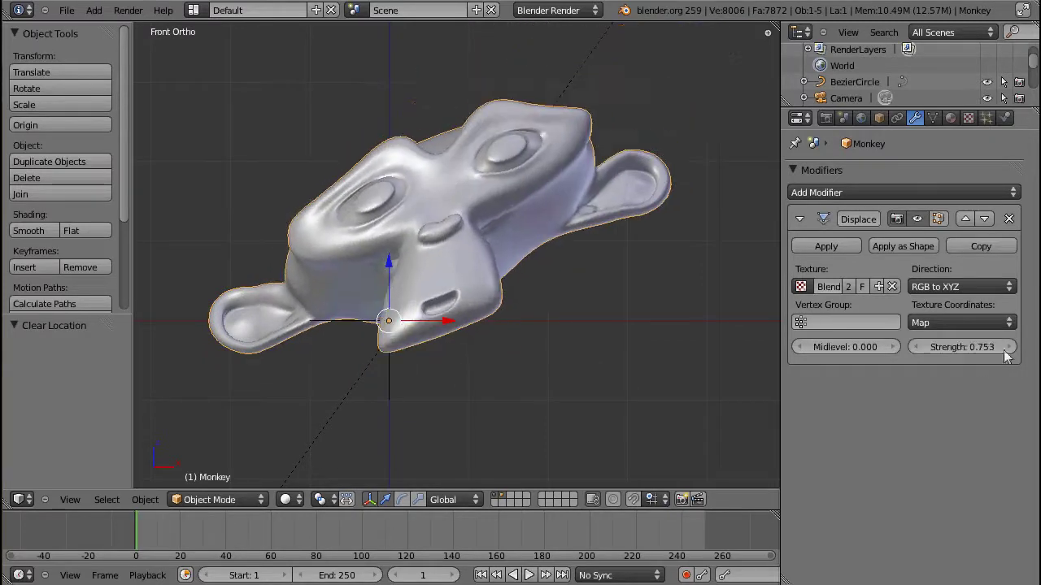
Step: Set the Displace modifier's direction to Normal and its strength to about 0.580
{"action": "left_click", "coordinate": [961, 286]}
{"action": "left_click", "coordinate": [954, 219]}
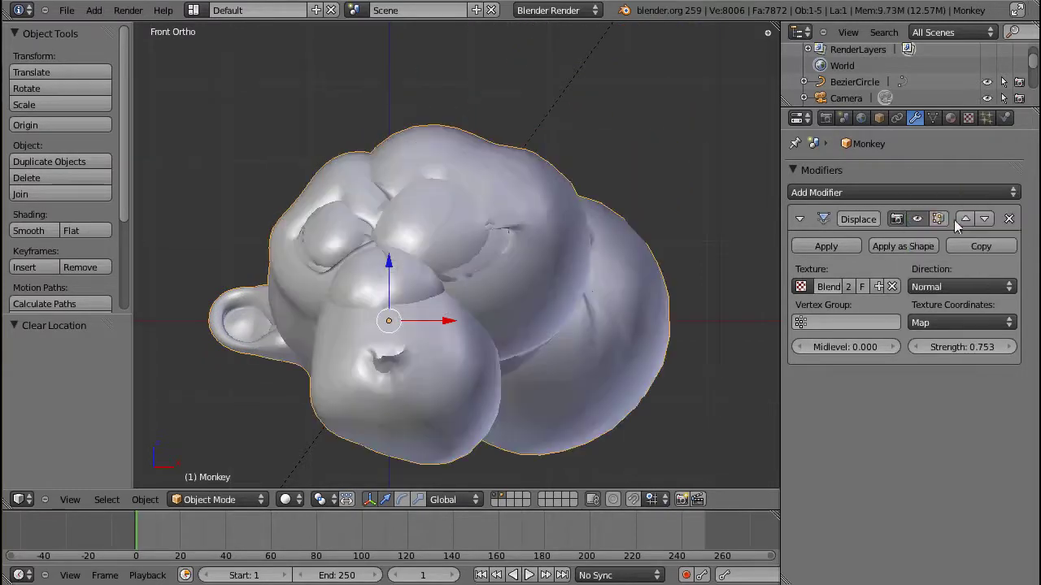
{"action": "scroll", "coordinate": [610, 349], "scroll_direction": "down", "scroll_amount": 3}
{"action": "mouse_move", "coordinate": [970, 347]}
{"action": "left_mouse_down"}
{"action": "mouse_move", "coordinate": [925, 352]}
{"action": "mouse_move", "coordinate": [971, 355]}
{"action": "left_mouse_up"}
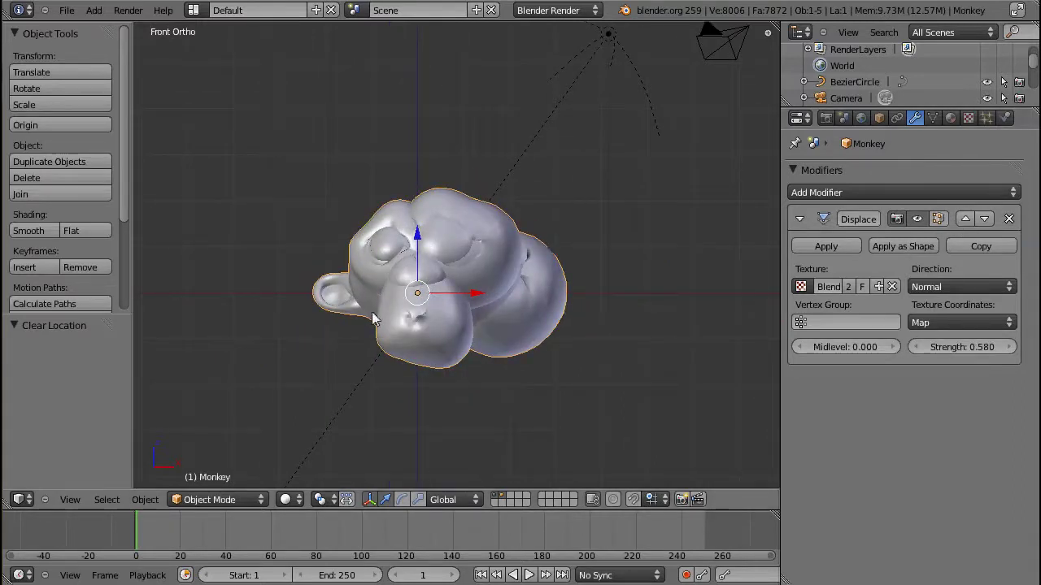
Step: Select the Blend texture in the monkey head's material and examine its preview, progression and mapping settings
{"action": "left_click", "coordinate": [968, 119]}
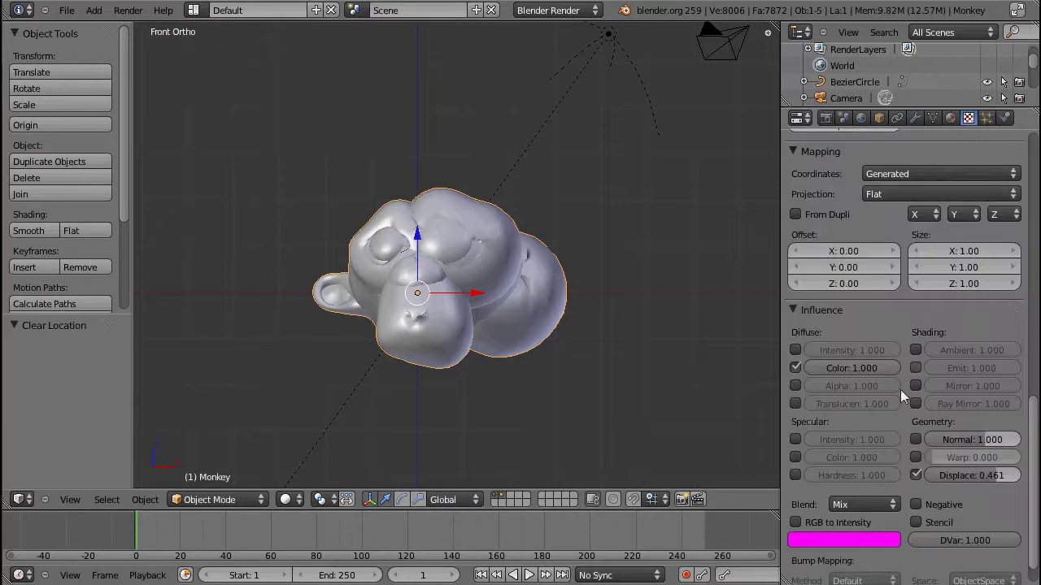
{"action": "scroll", "coordinate": [900, 389], "scroll_direction": "up", "scroll_amount": 15}
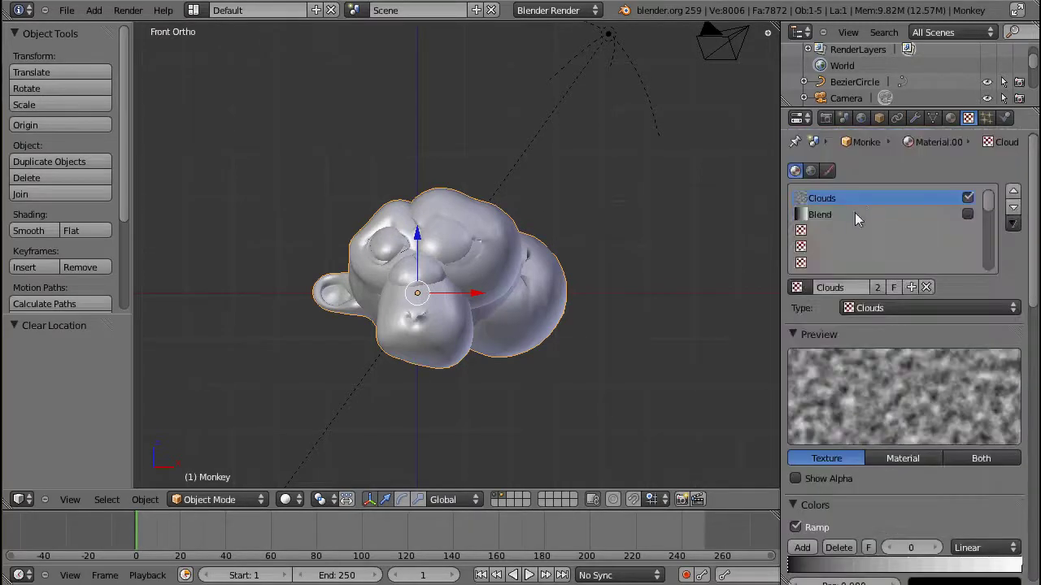
{"action": "left_click", "coordinate": [854, 214]}
{"action": "scroll", "coordinate": [862, 244], "scroll_direction": "down", "scroll_amount": 8}
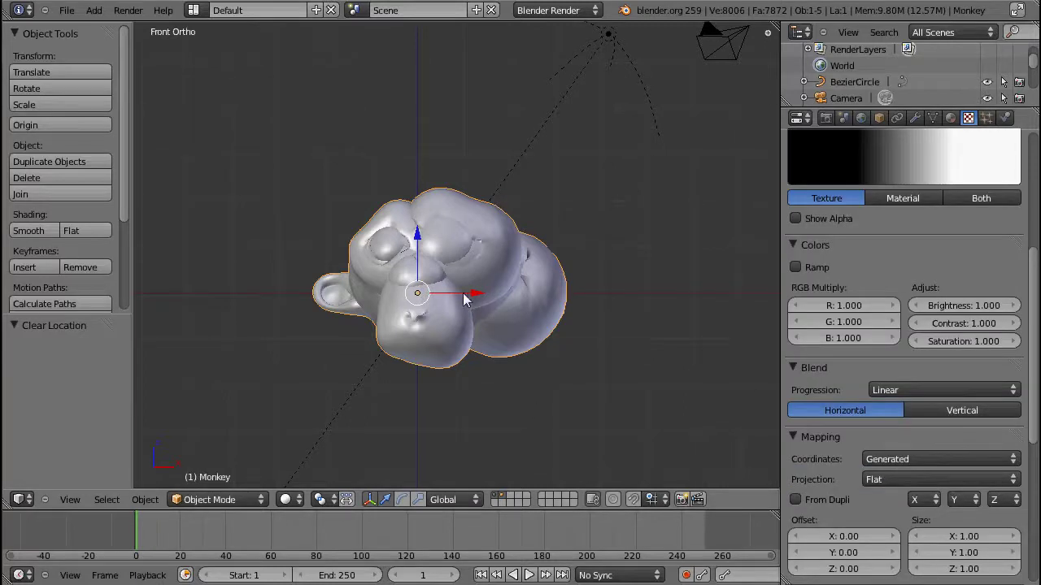
Step: Move the monkey head about 8.770 units along the X axis
{"action": "key", "text": "g"}
{"action": "key", "text": "x"}
{"action": "left_click", "coordinate": [868, 325]}
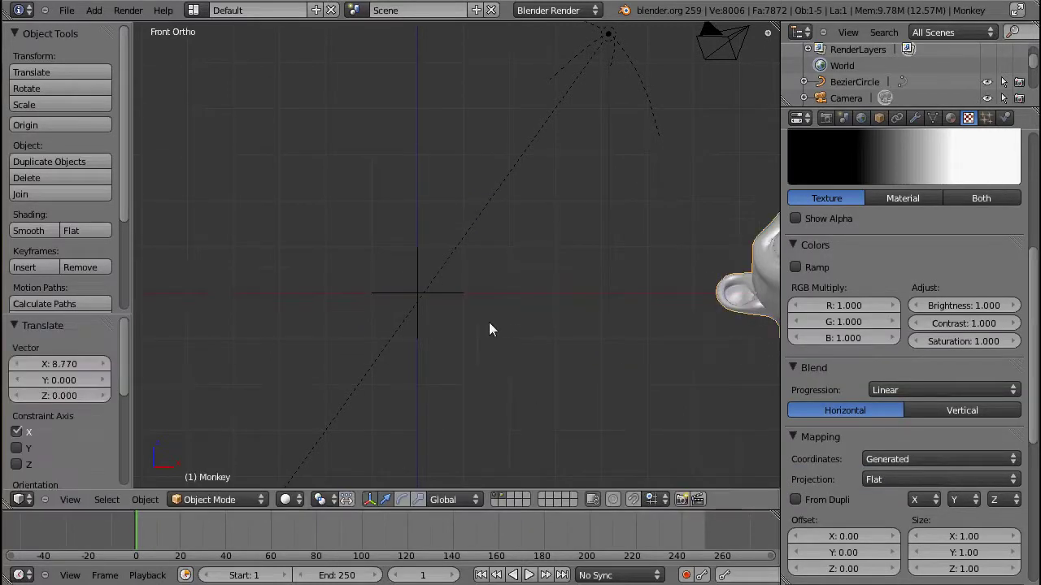
Step: Add a cube at the origin and stretch it along the X axis to nearly five times its width
{"action": "key", "text": "shift+a"}
{"action": "scroll", "coordinate": [183, 266], "scroll_direction": "down", "scroll_amount": 3}
{"action": "key", "text": "shift+a"}
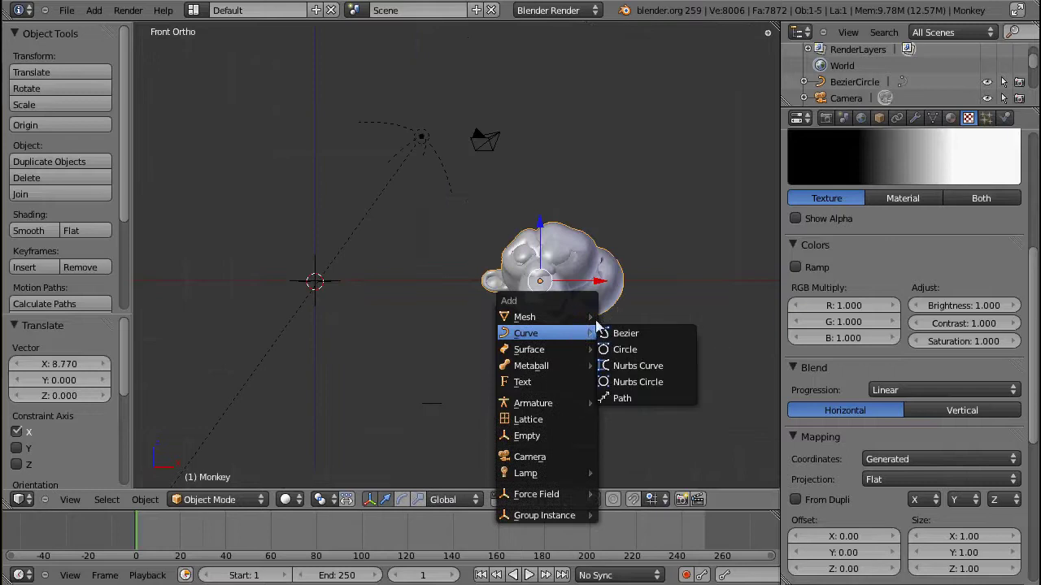
{"action": "mouse_move", "coordinate": [550, 321]}
{"action": "left_click", "coordinate": [625, 334]}
{"action": "left_click_drag", "start_coordinate": [329, 305], "coordinate": [423, 298]}
{"action": "key", "text": "Tab"}
{"action": "key", "text": "s"}
{"action": "key", "text": "x"}
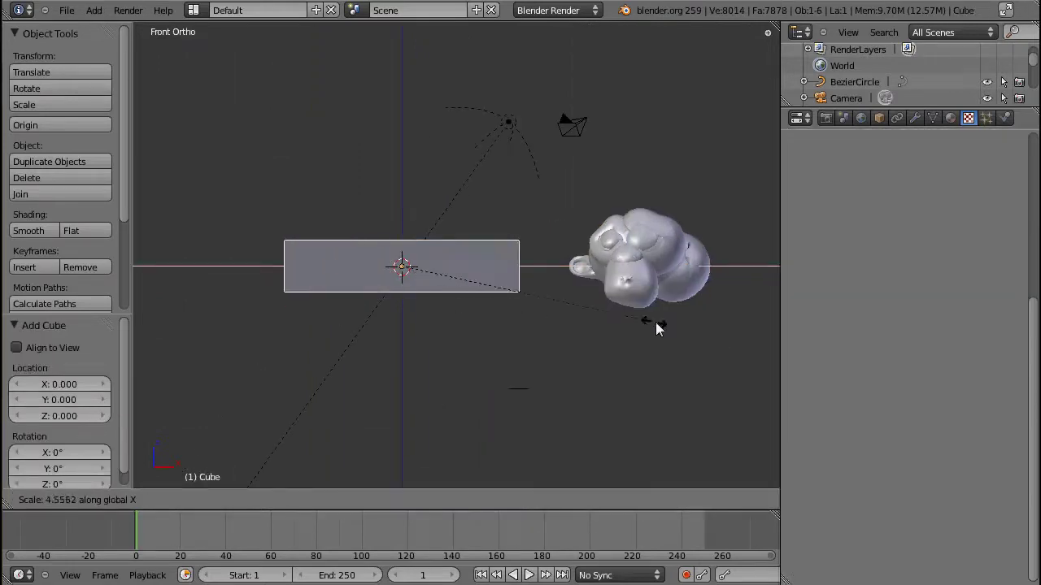
{"action": "left_click", "coordinate": [666, 328]}
Step: Cut 18 evenly spaced edge loops across the length of the stretched cube
{"action": "key", "text": "ctrl+r"}
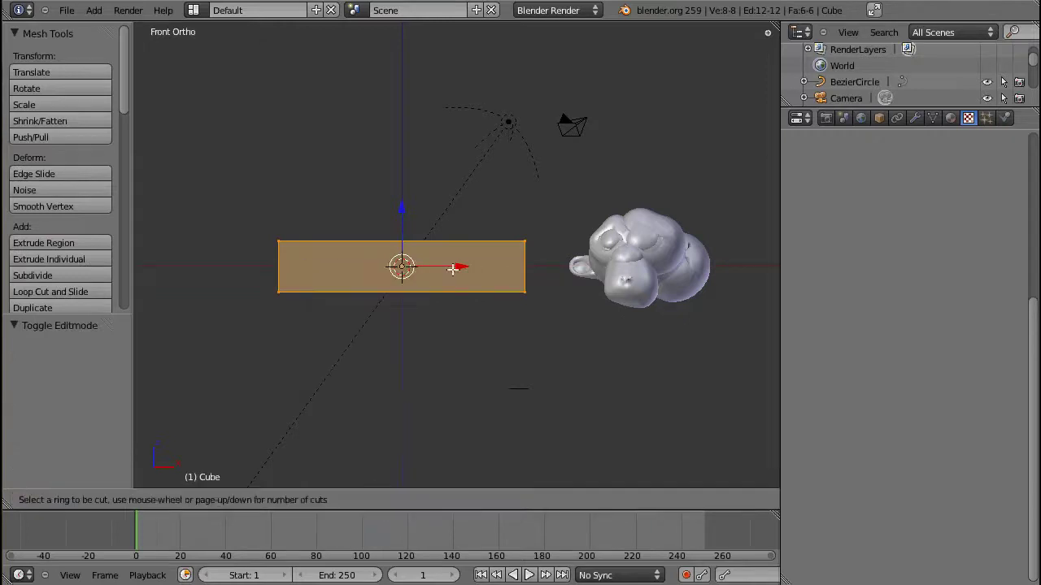
{"action": "scroll", "coordinate": [360, 258], "scroll_direction": "up", "scroll_amount": 16}
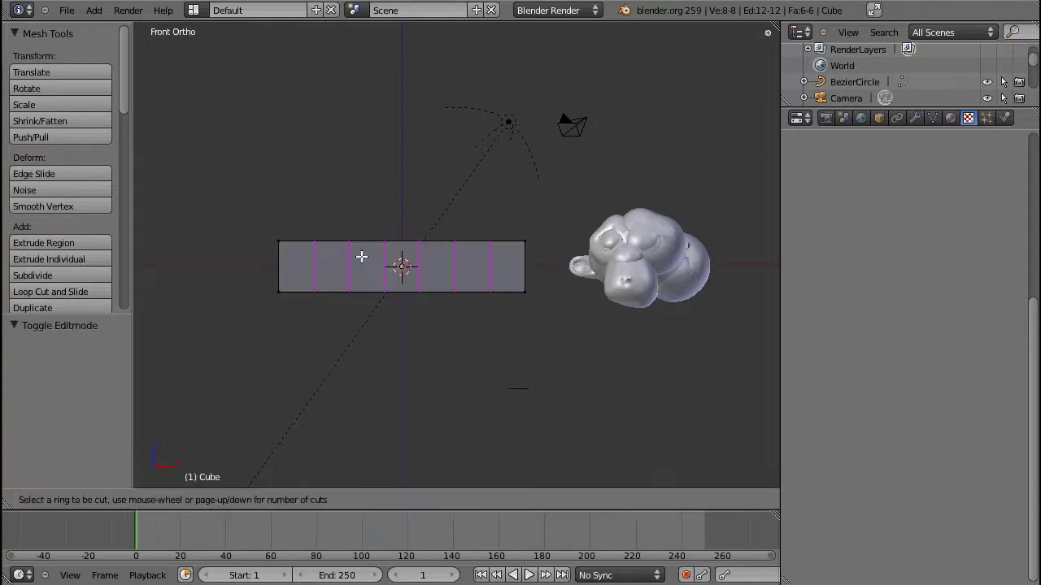
{"action": "left_click", "coordinate": [440, 286]}
{"action": "key", "text": "Tab"}
Step: Link the monkey head's modifiers to the stretched cube
{"action": "right_click", "coordinate": [634, 252], "text": "shift"}
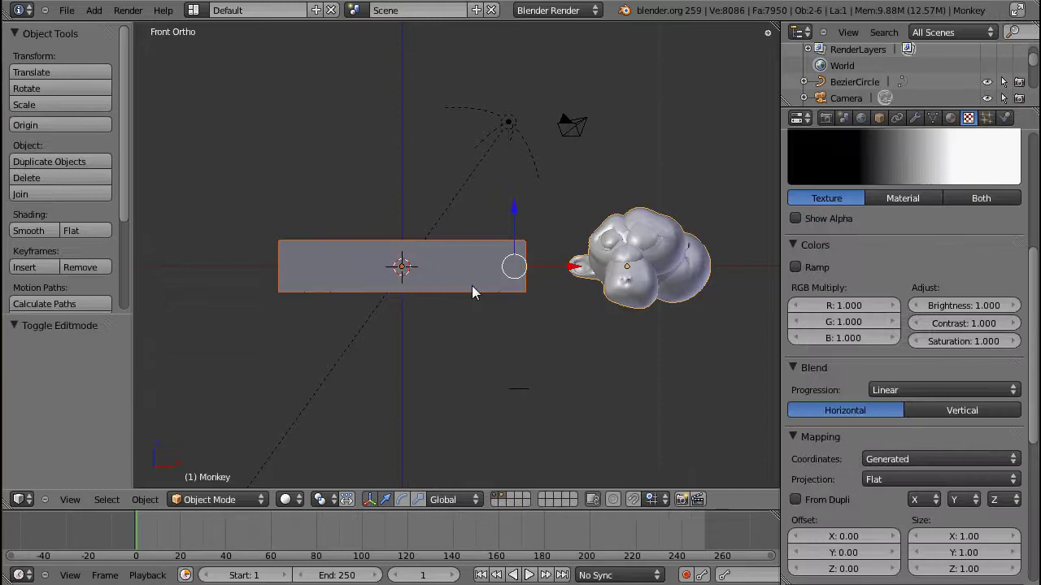
{"action": "key", "text": "ctrl+l"}
{"action": "key", "text": "ctrl+l"}
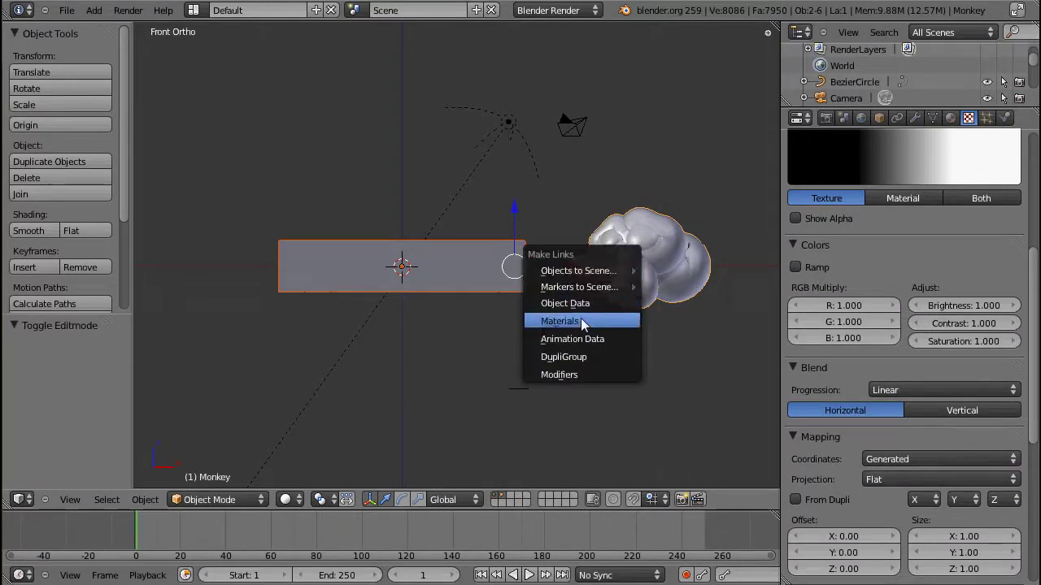
{"action": "left_click", "coordinate": [575, 374]}
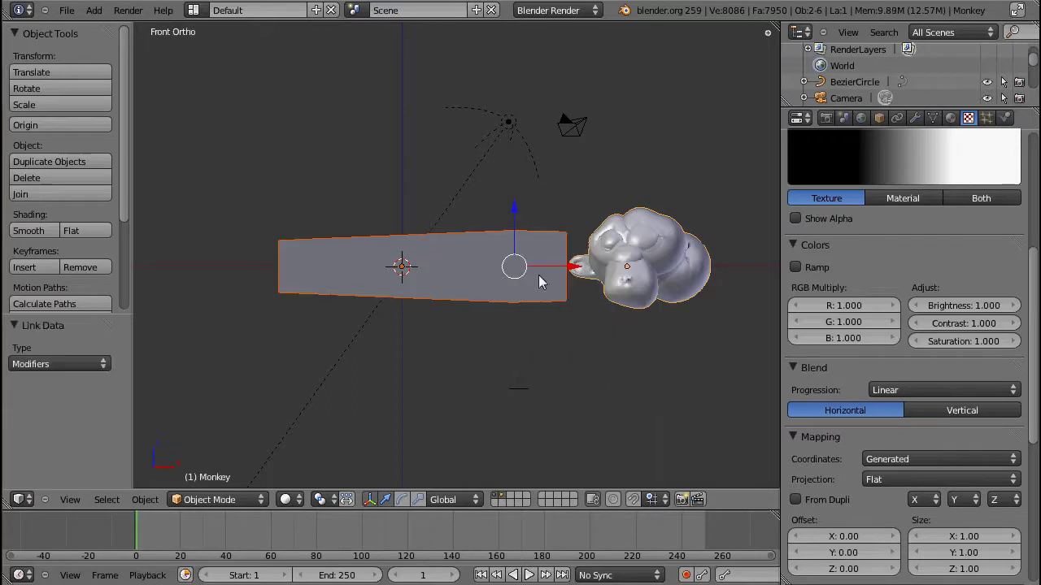
{"action": "scroll", "coordinate": [380, 291], "scroll_direction": "up", "scroll_amount": 1}
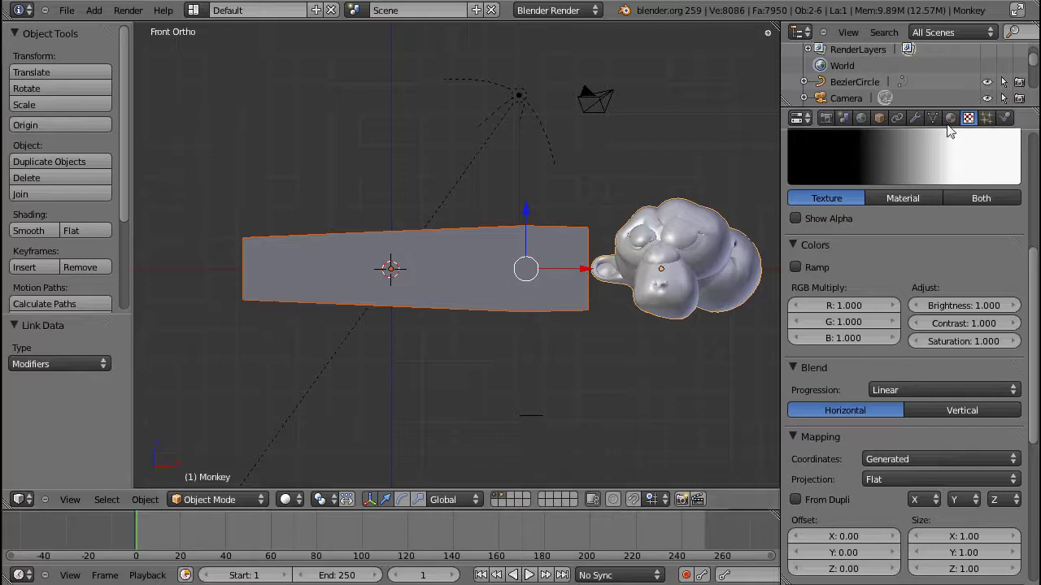
Step: Set the cube's Displace strength to 0.786 and move the cube about -3.078 units along the X axis
{"action": "left_click", "coordinate": [914, 117]}
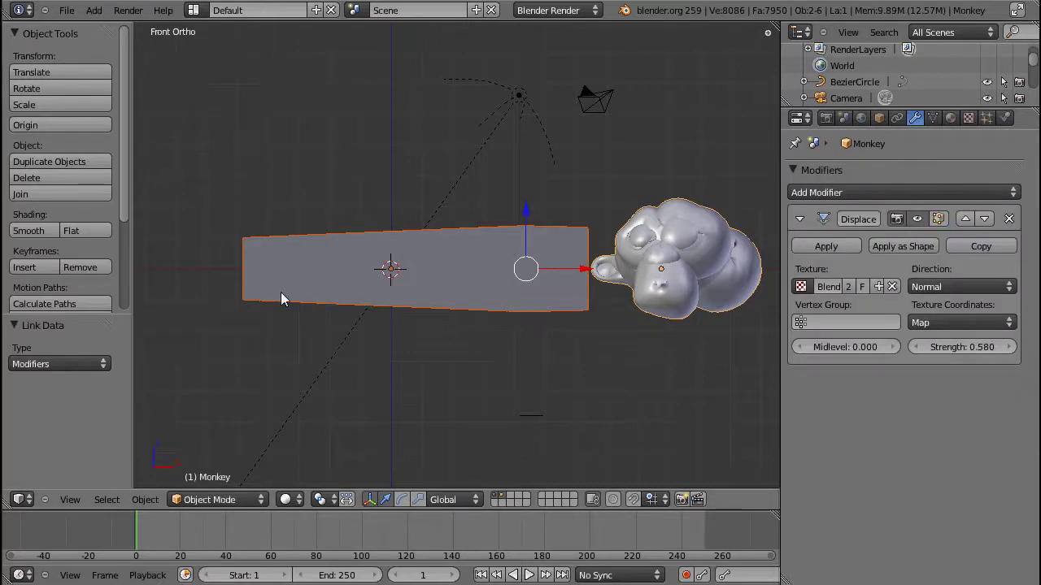
{"action": "mouse_move", "coordinate": [956, 348]}
{"action": "left_mouse_down"}
{"action": "mouse_move", "coordinate": [1006, 353]}
{"action": "mouse_move", "coordinate": [944, 349]}
{"action": "left_mouse_up"}
{"action": "right_click", "coordinate": [553, 276]}
{"action": "scroll", "coordinate": [374, 291], "scroll_direction": "down", "scroll_amount": 3}
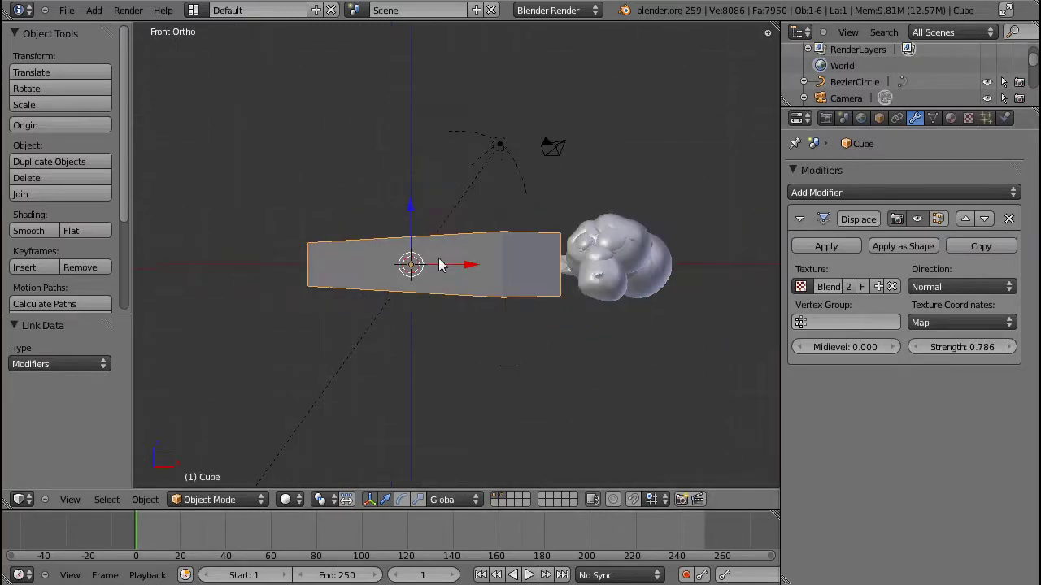
{"action": "left_click_drag", "start_coordinate": [439, 265], "coordinate": [374, 264]}
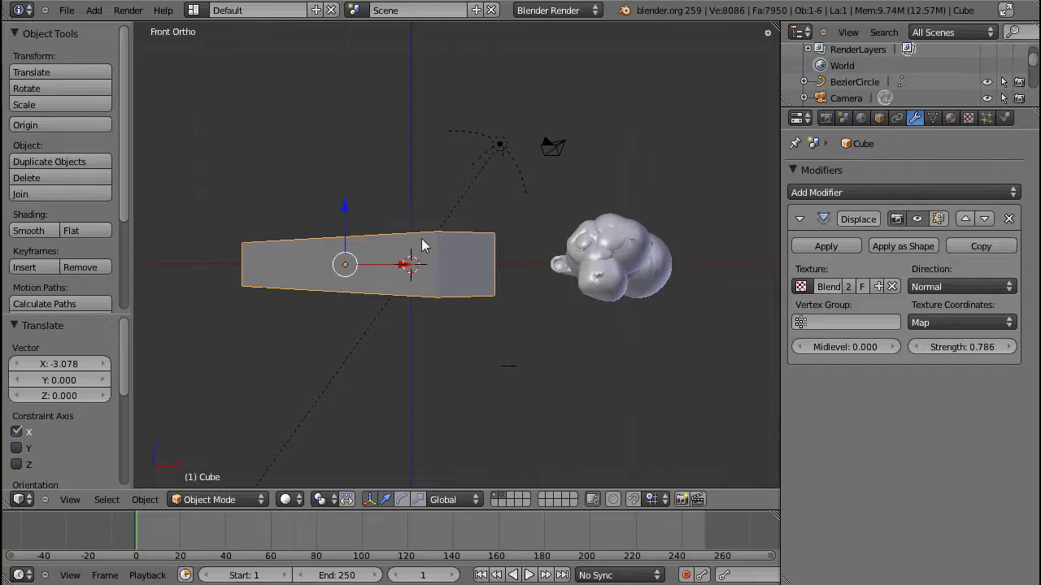
Step: Switch the texture of the cube's Displace modifier to Clouds
{"action": "middle_click_drag", "start_coordinate": [422, 245], "coordinate": [424, 366]}
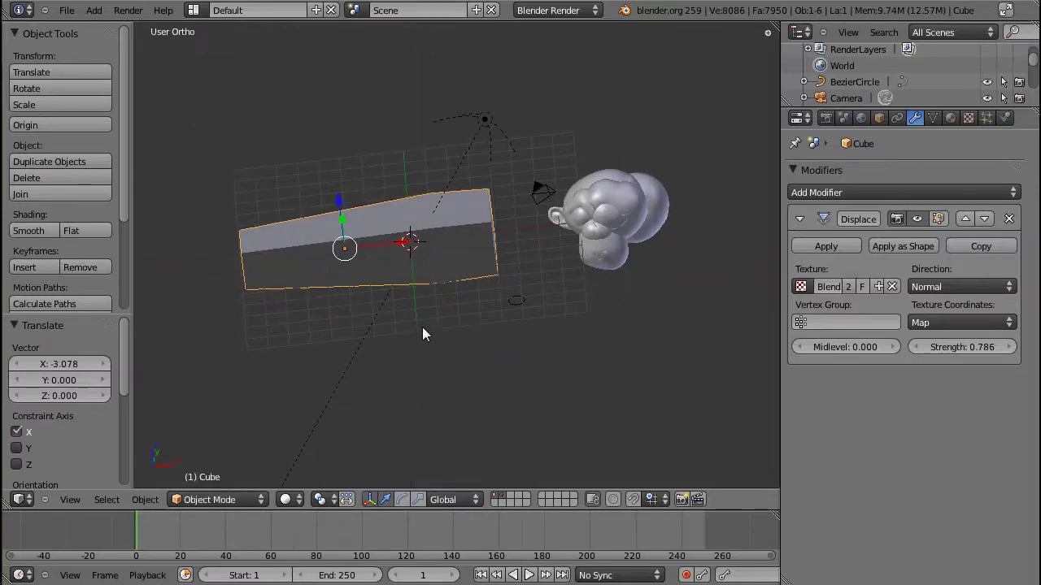
{"action": "scroll", "coordinate": [422, 327], "scroll_direction": "up", "scroll_amount": 2}
{"action": "middle_click_drag", "start_coordinate": [422, 327], "coordinate": [435, 278]}
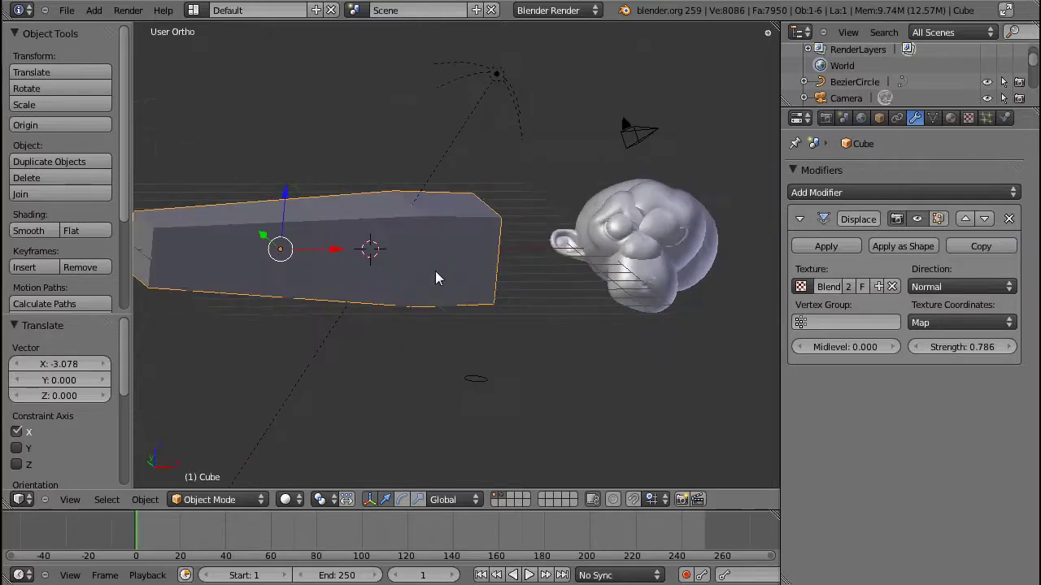
{"action": "middle_click_drag", "start_coordinate": [407, 318], "coordinate": [423, 327], "text": "shift"}
{"action": "left_click", "coordinate": [801, 286]}
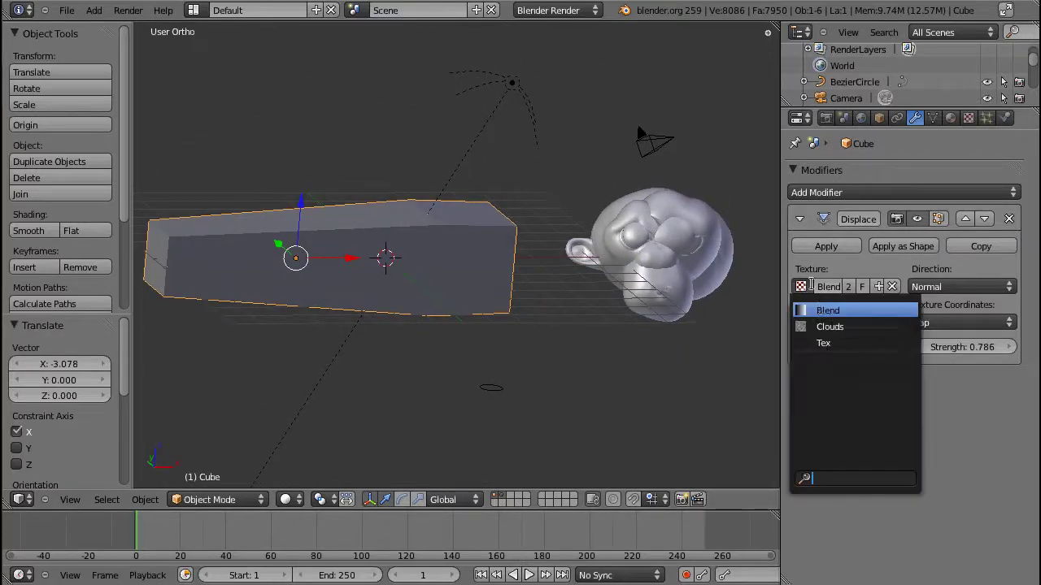
{"action": "left_click", "coordinate": [829, 326]}
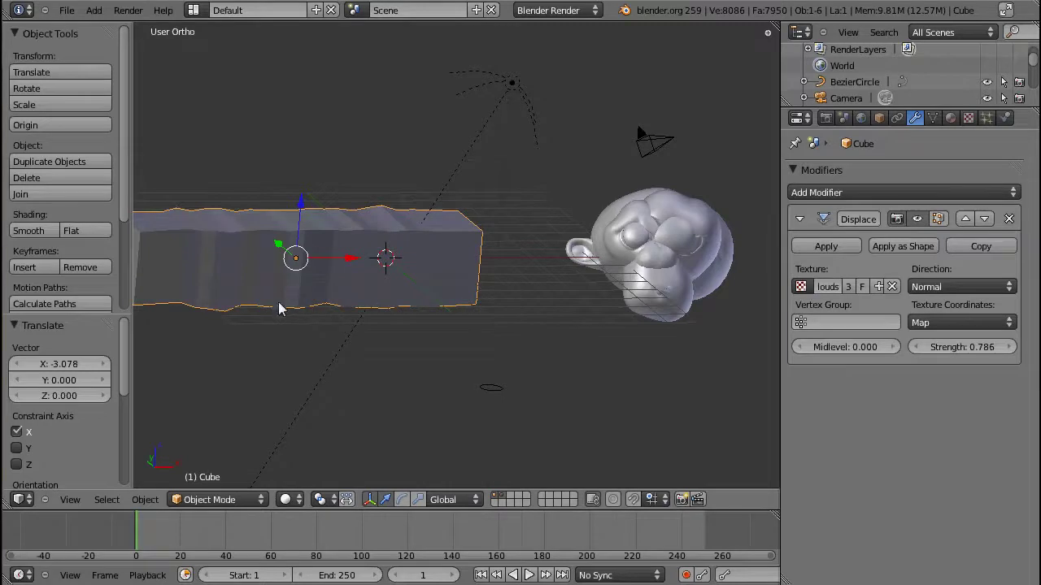
Step: Add a level 2 Subdivision Surface modifier to the cube and place it above the Displace modifier
{"action": "key", "text": "ctrl+2"}
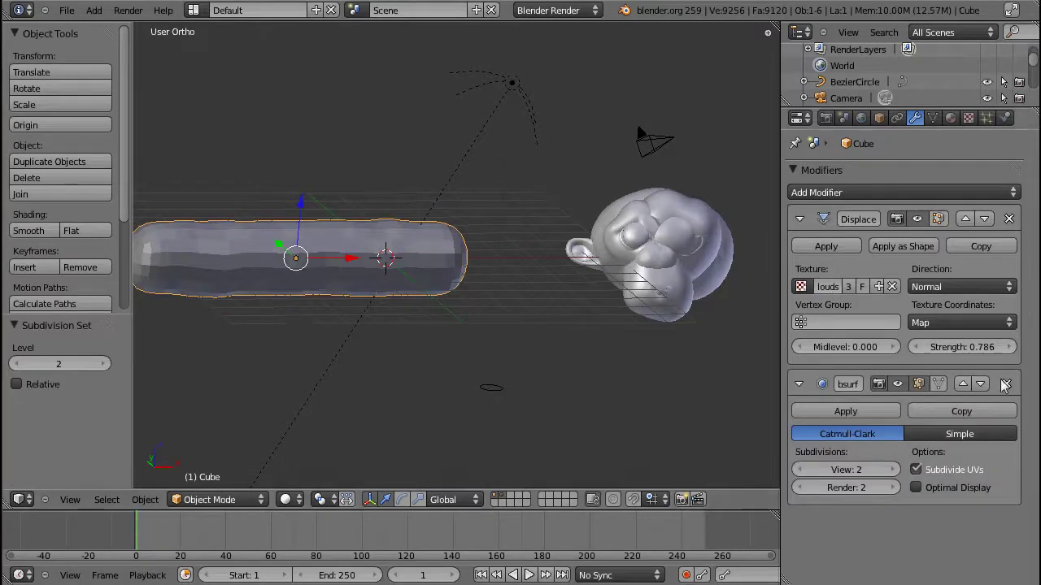
{"action": "left_click", "coordinate": [962, 383]}
{"action": "key", "text": "KP_Decimal"}
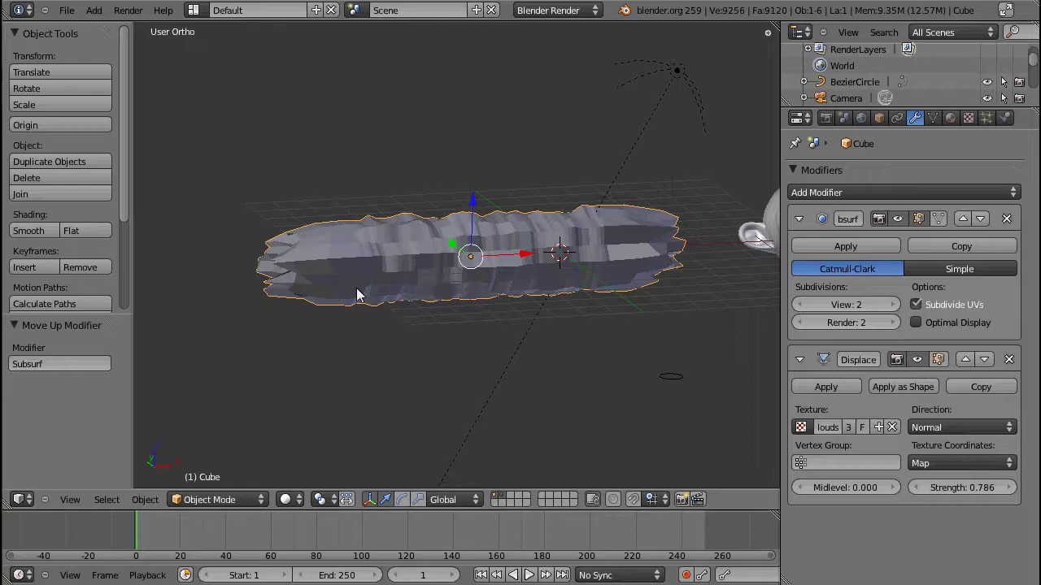
Step: Shade the displaced cube smooth and move it about 3.122 units along the X axis
{"action": "mouse_move", "coordinate": [497, 309]}
{"action": "middle_mouse_down"}
{"action": "mouse_move", "coordinate": [474, 232]}
{"action": "mouse_move", "coordinate": [465, 332]}
{"action": "mouse_move", "coordinate": [519, 333]}
{"action": "mouse_move", "coordinate": [454, 351]}
{"action": "middle_mouse_up"}
{"action": "left_click", "coordinate": [33, 231]}
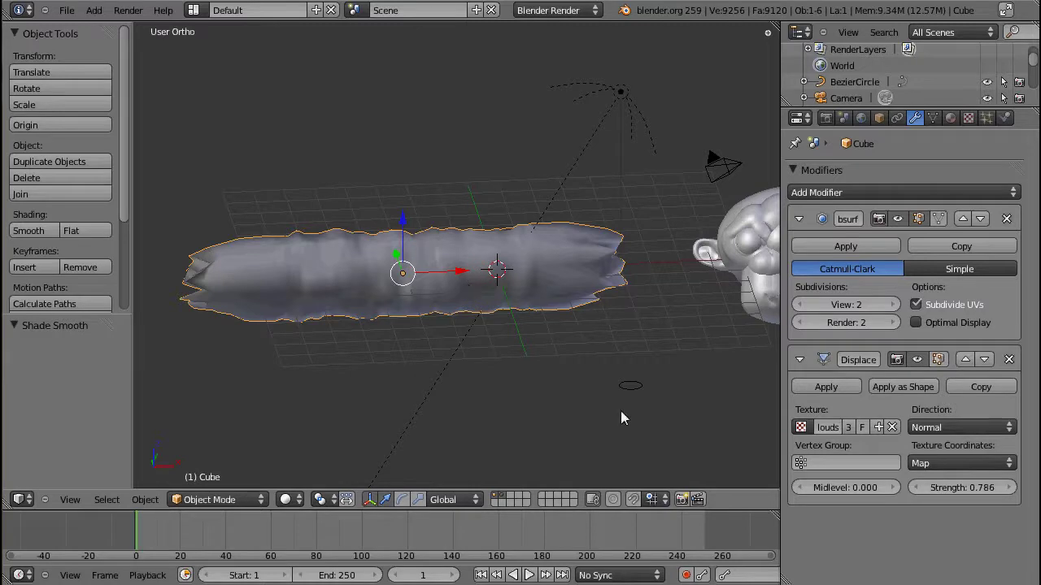
{"action": "middle_click_drag", "start_coordinate": [621, 417], "coordinate": [484, 393]}
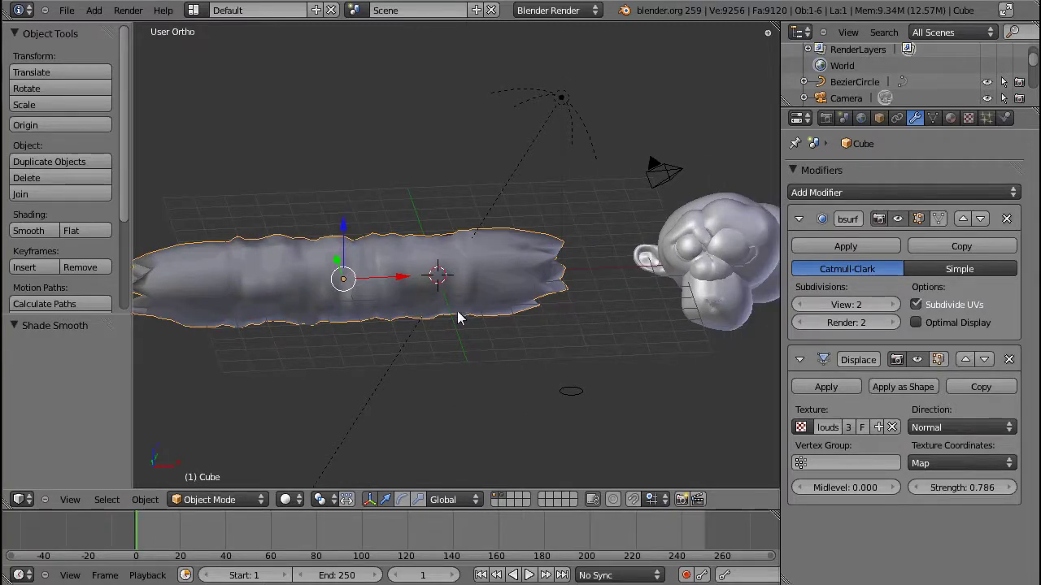
{"action": "left_click_drag", "start_coordinate": [391, 281], "coordinate": [486, 289]}
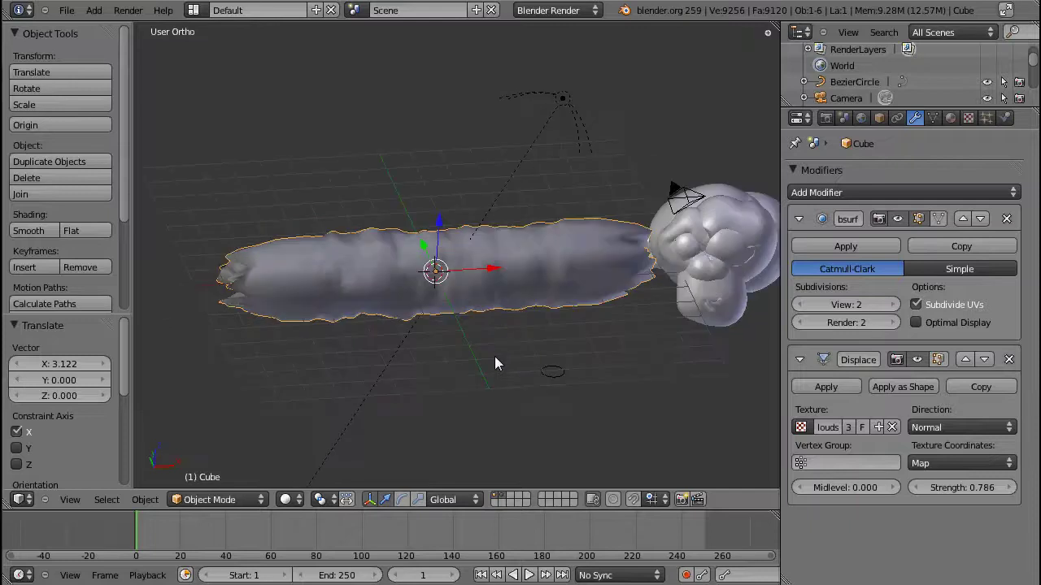
Step: Examine the cloud-displaced surface of the smoothed cube from several angles
{"action": "middle_click_drag", "start_coordinate": [478, 313], "coordinate": [453, 320]}
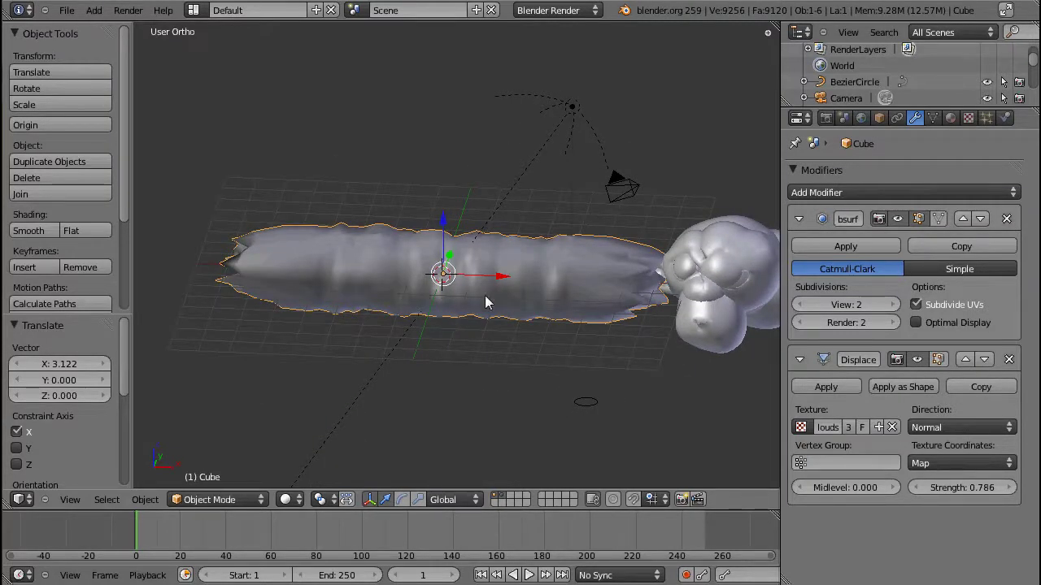
{"action": "middle_click_drag", "start_coordinate": [411, 319], "coordinate": [483, 354]}
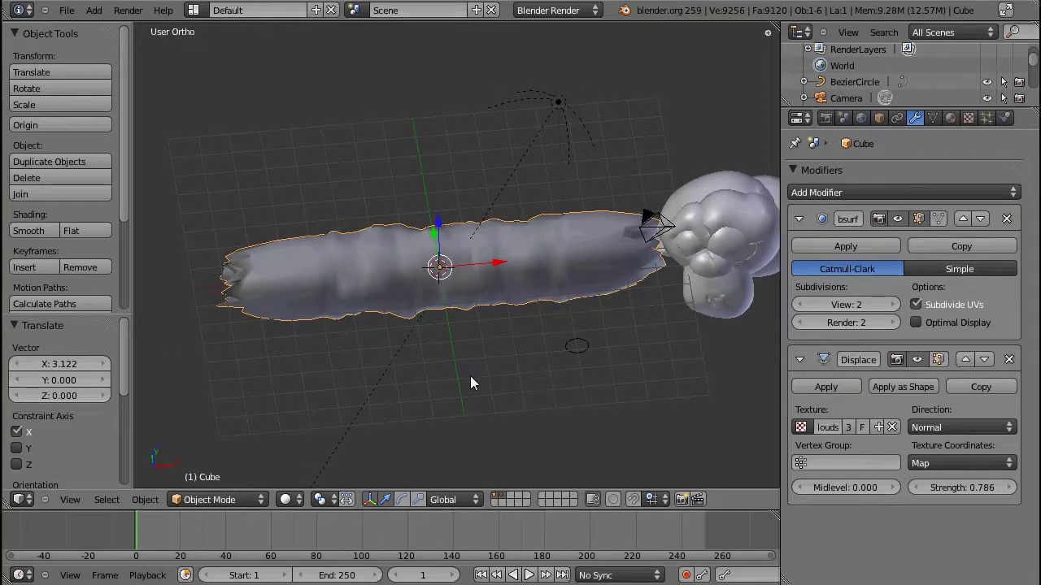
{"action": "middle_click_drag", "start_coordinate": [470, 376], "coordinate": [382, 305]}
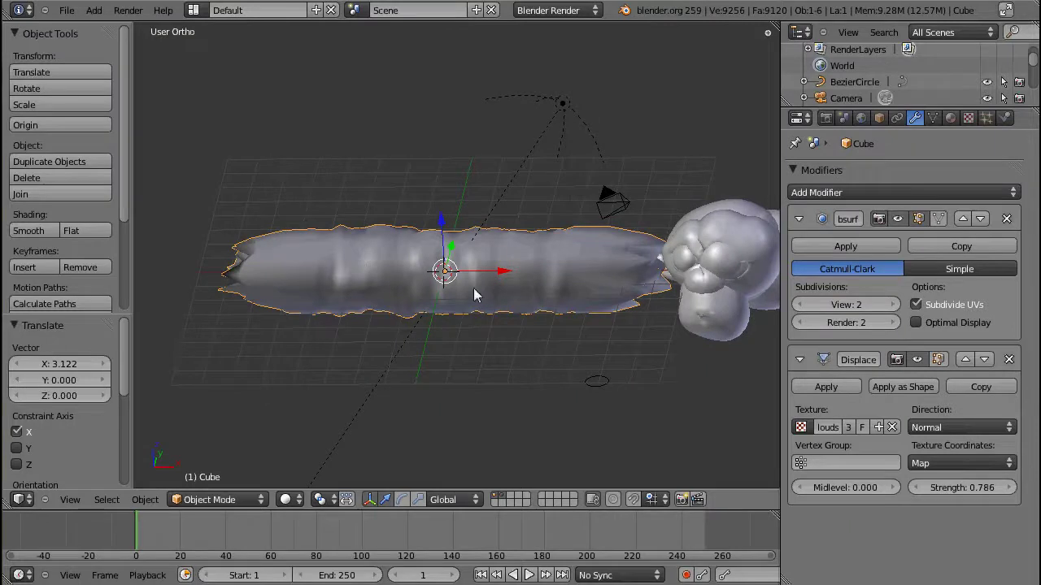
{"action": "middle_click_drag", "start_coordinate": [500, 360], "coordinate": [510, 283]}
{"action": "middle_click_drag", "start_coordinate": [543, 352], "coordinate": [521, 372]}
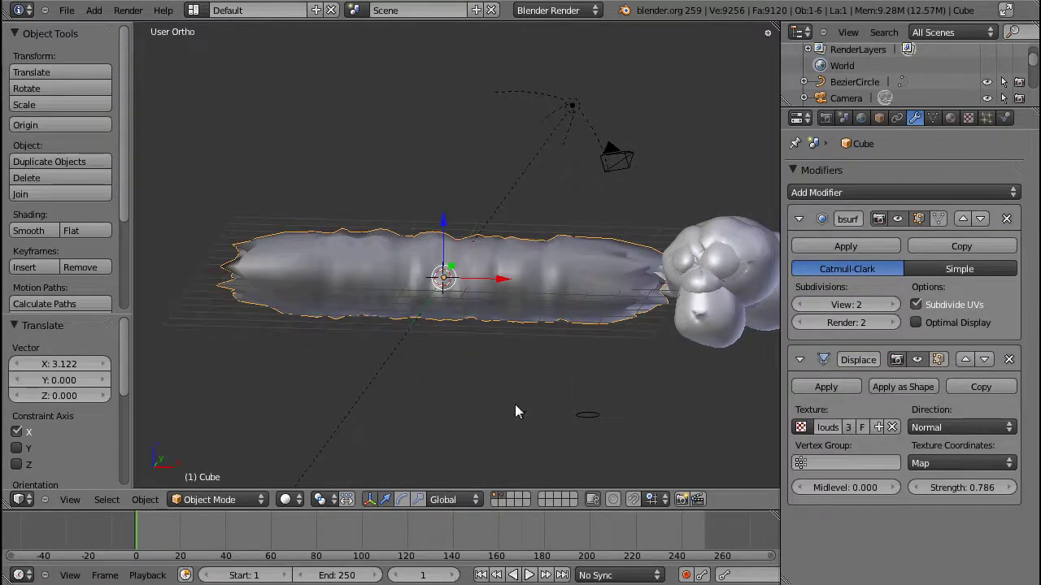
Step: Open the list of modifiers that can be added to the displaced cube
{"action": "scroll", "coordinate": [517, 410], "scroll_direction": "up", "scroll_amount": 2}
{"action": "scroll", "coordinate": [518, 409], "scroll_direction": "down", "scroll_amount": 1}
{"action": "left_click", "coordinate": [873, 193]}
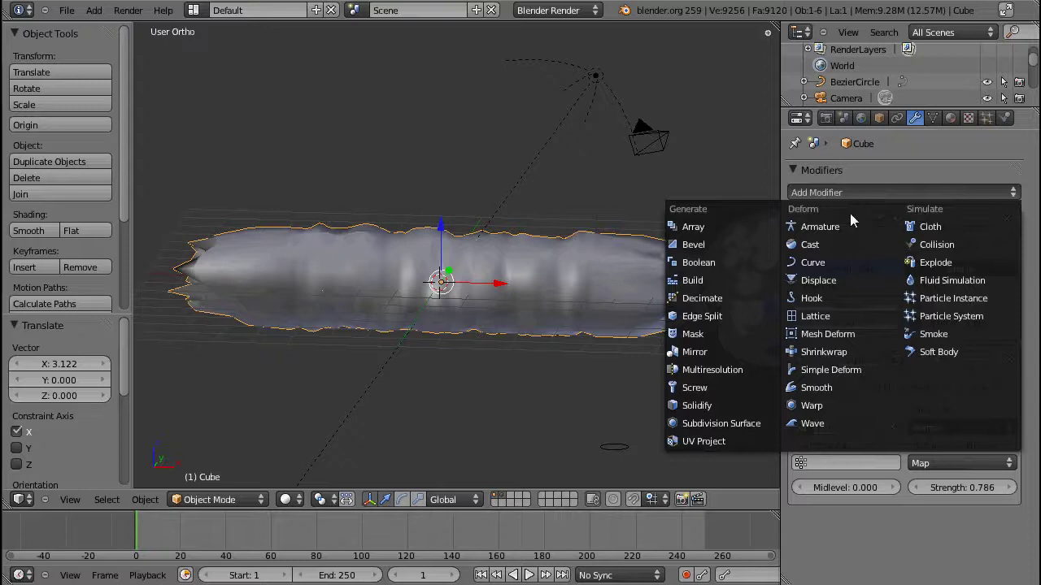